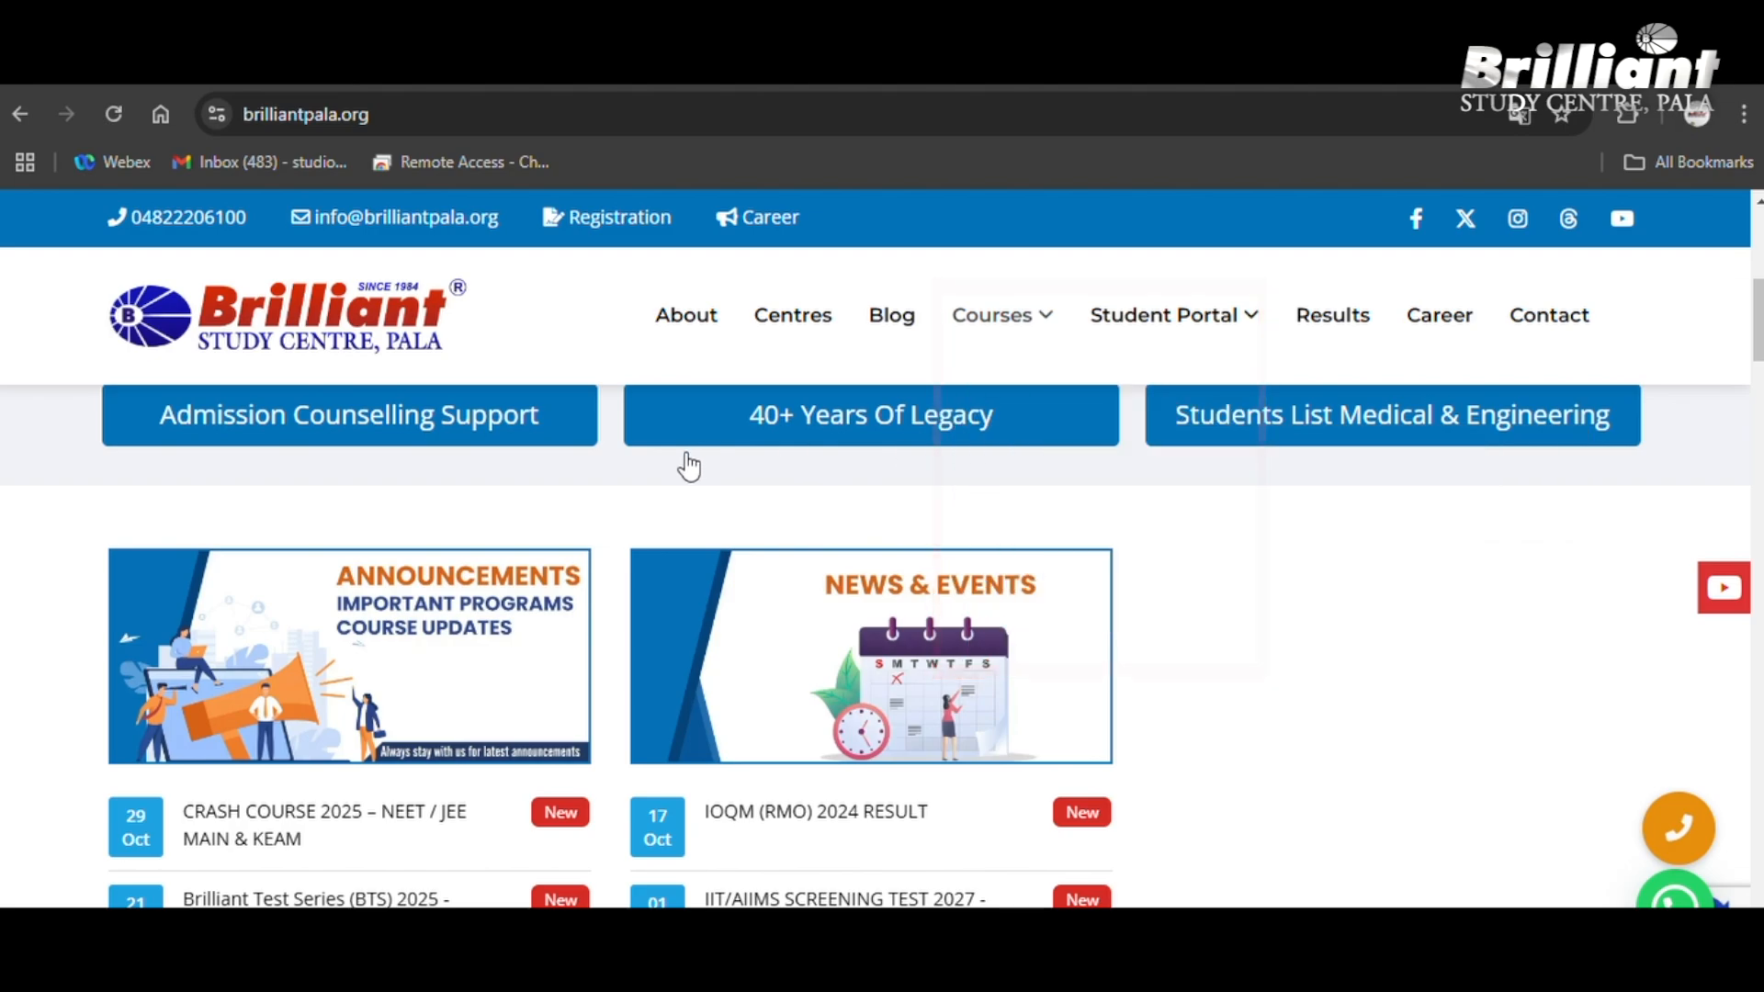
# Open the CRASH COURSE 2025 – NEET / JEE MAIN & KEAM announcement and choose Register.
pyautogui.scroll(-1, 681, 465)
pyautogui.click(284, 680)
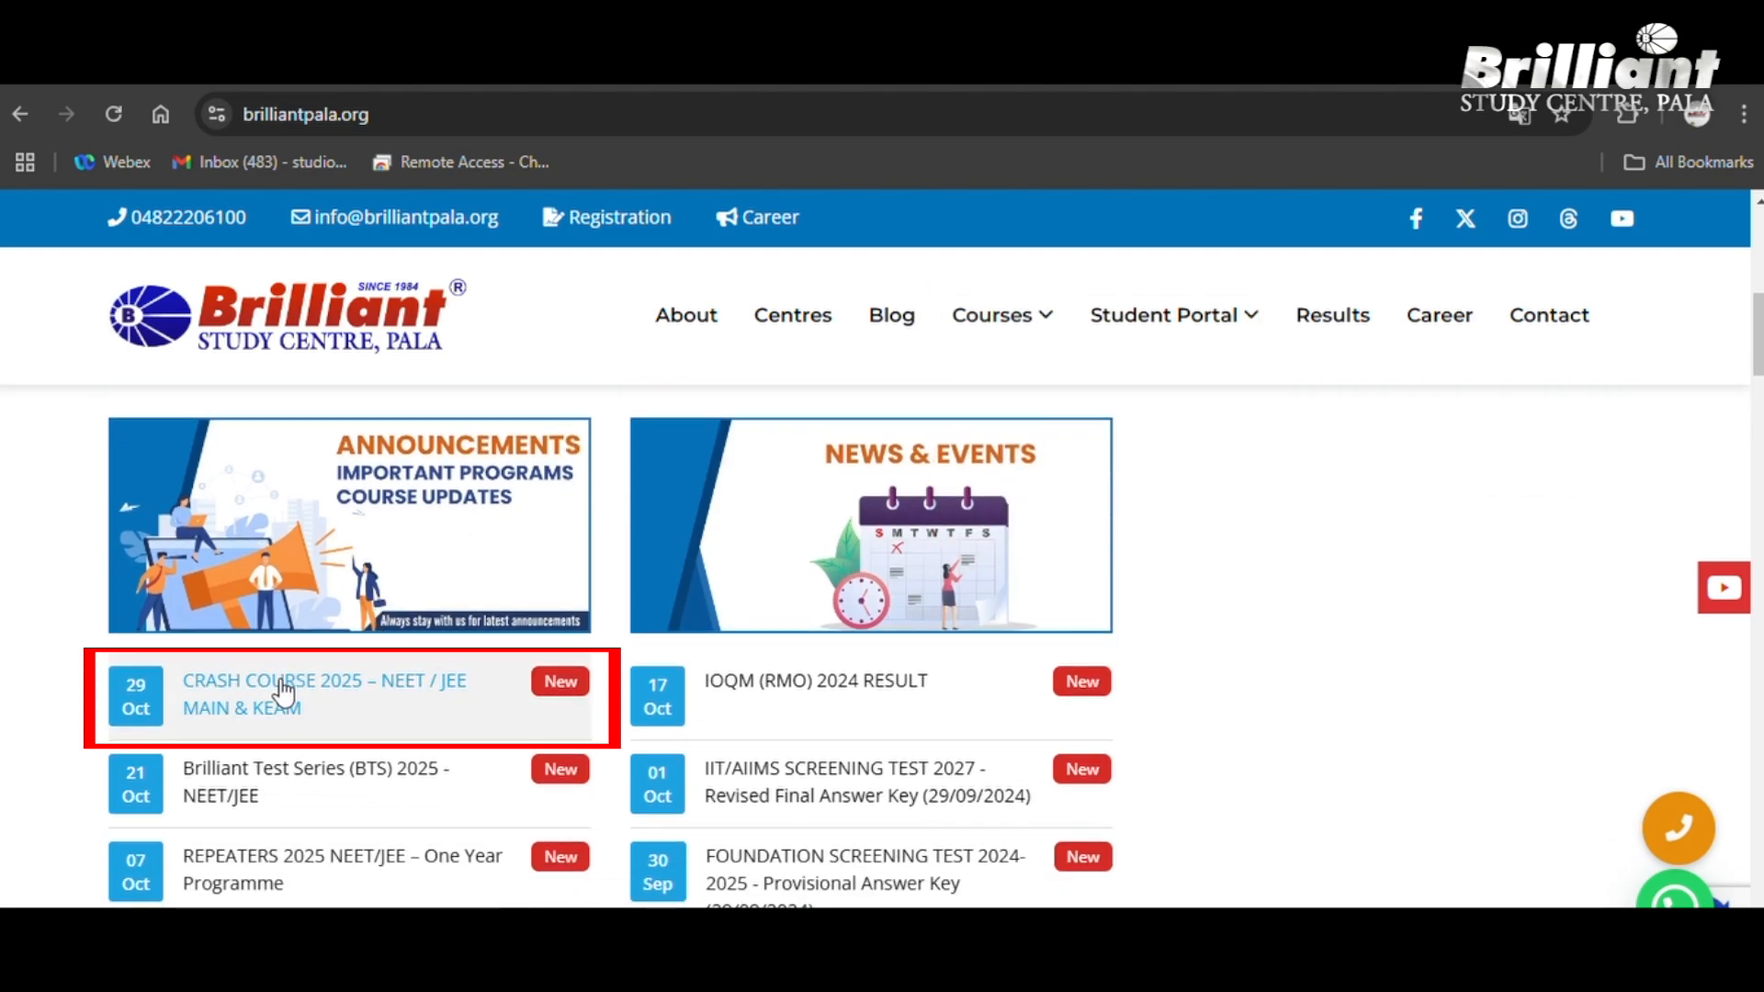
pyautogui.scroll(-4, 1135, 465)
pyautogui.scroll(3, 754, 551)
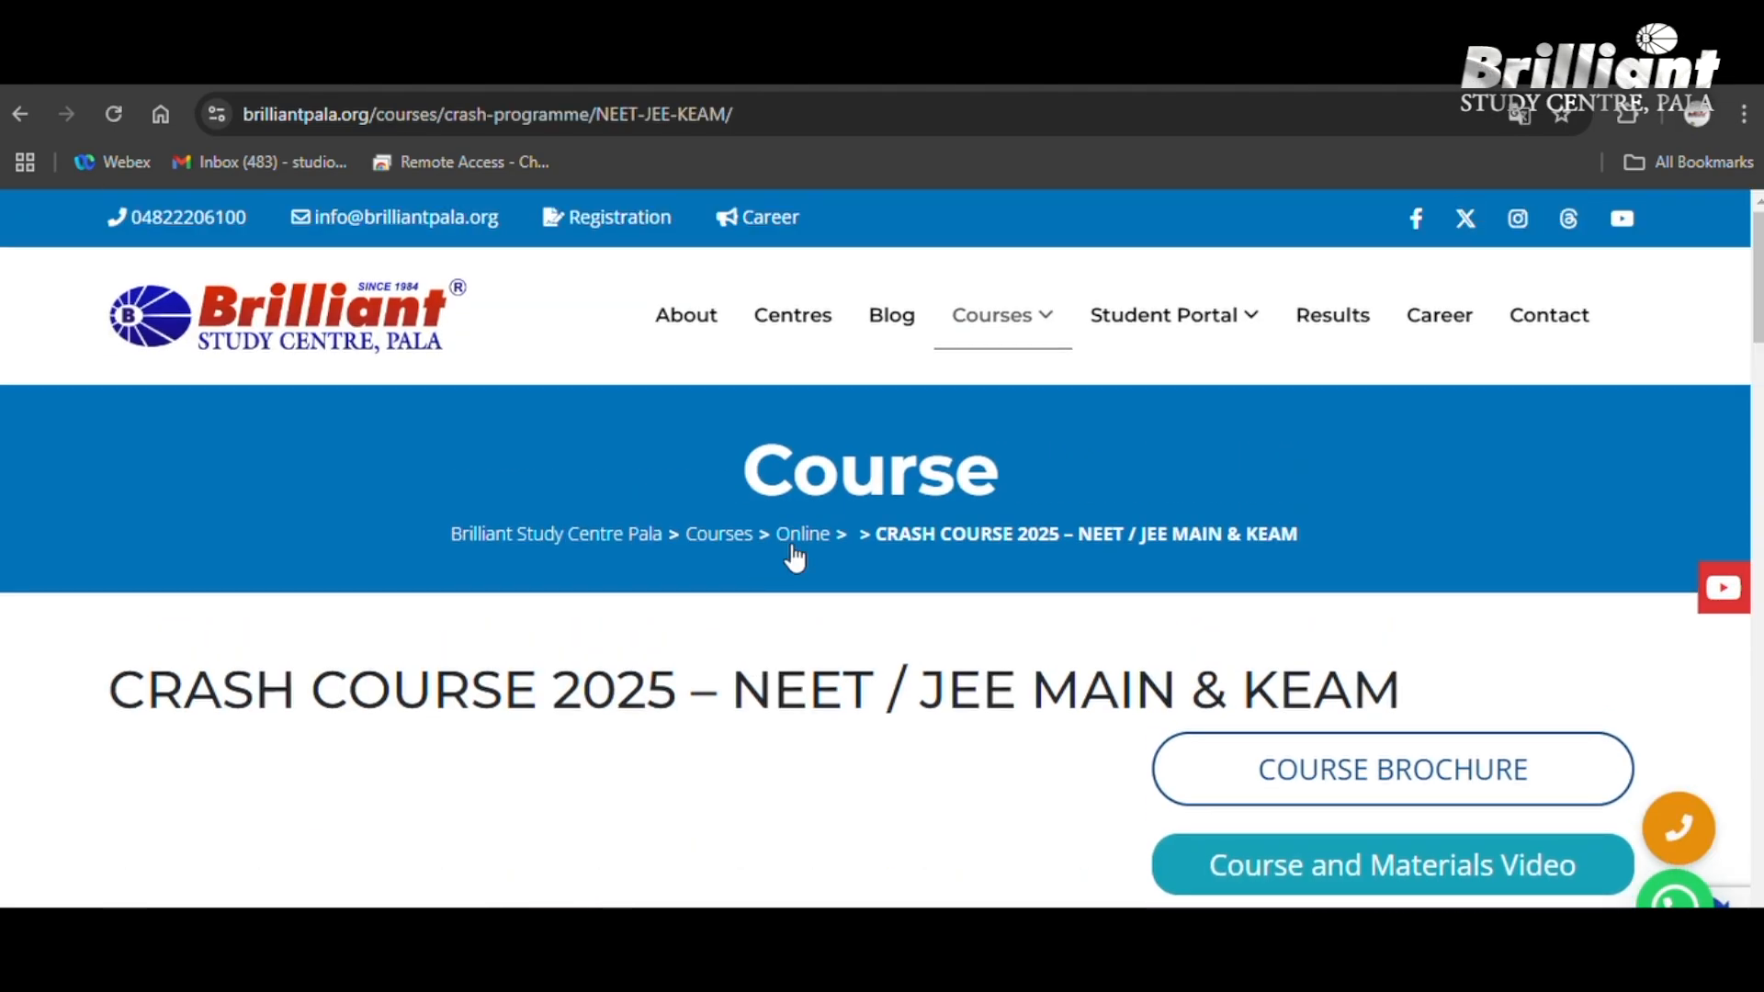
pyautogui.scroll(-3, 979, 490)
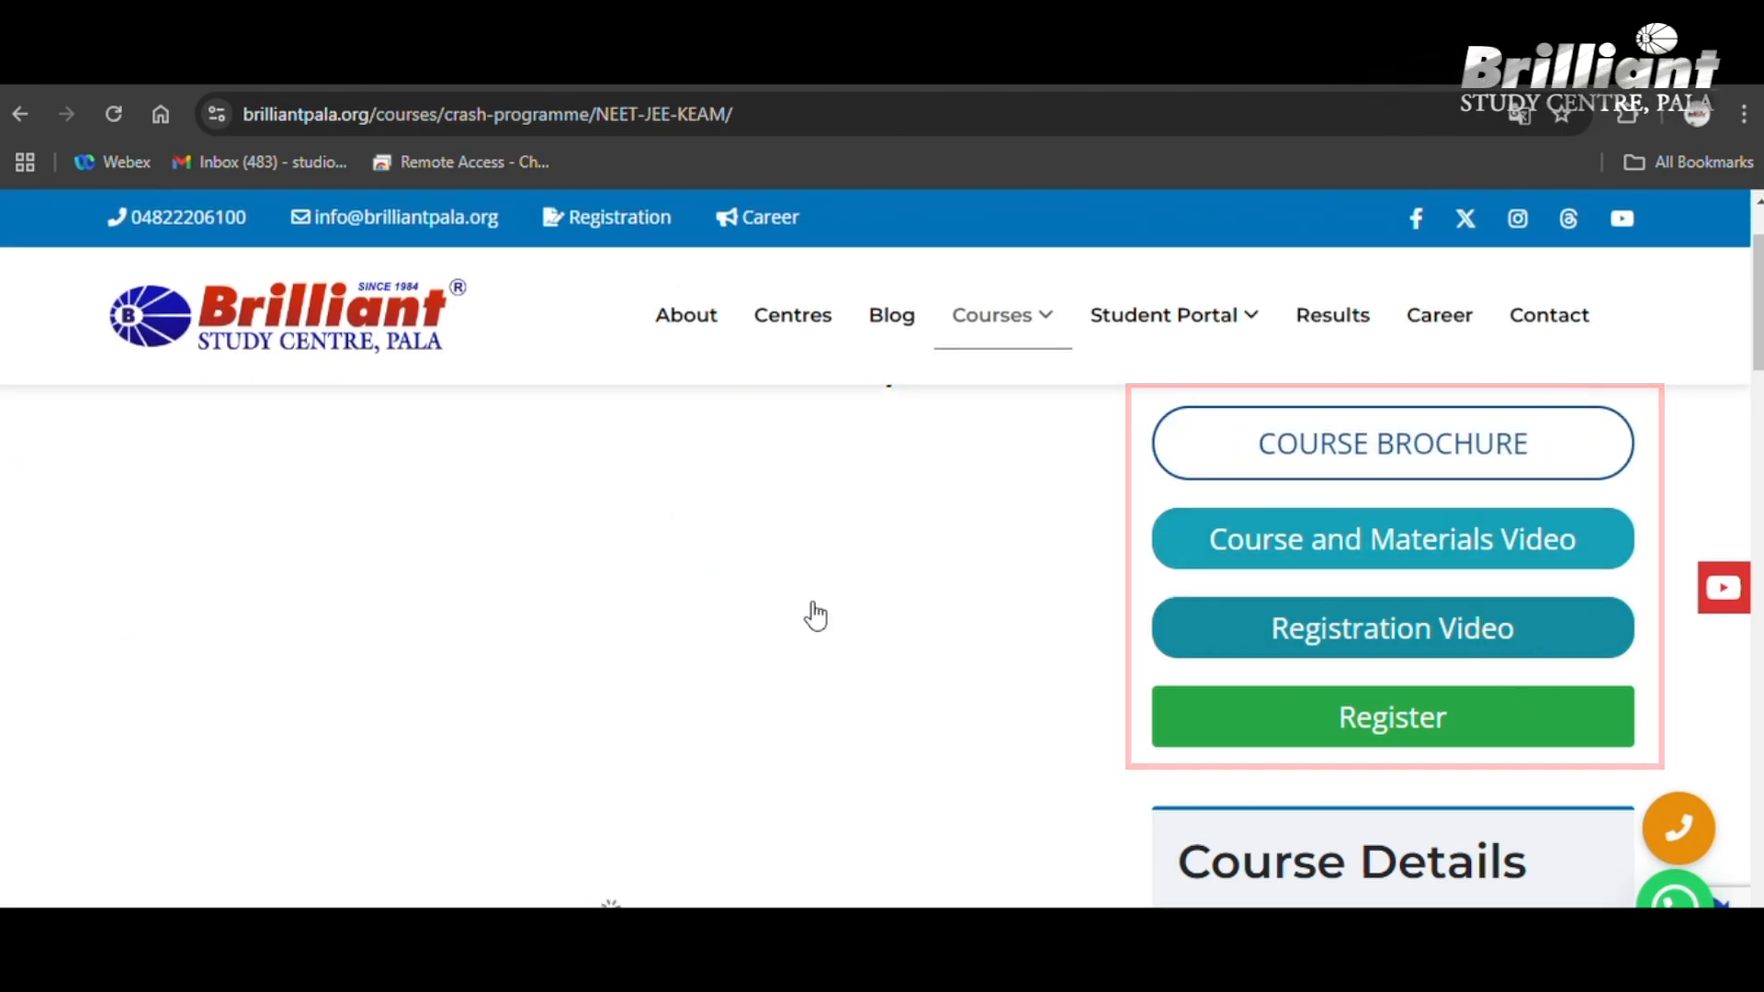
pyautogui.scroll(3, 811, 615)
pyautogui.scroll(-6, 630, 631)
pyautogui.scroll(3, 627, 620)
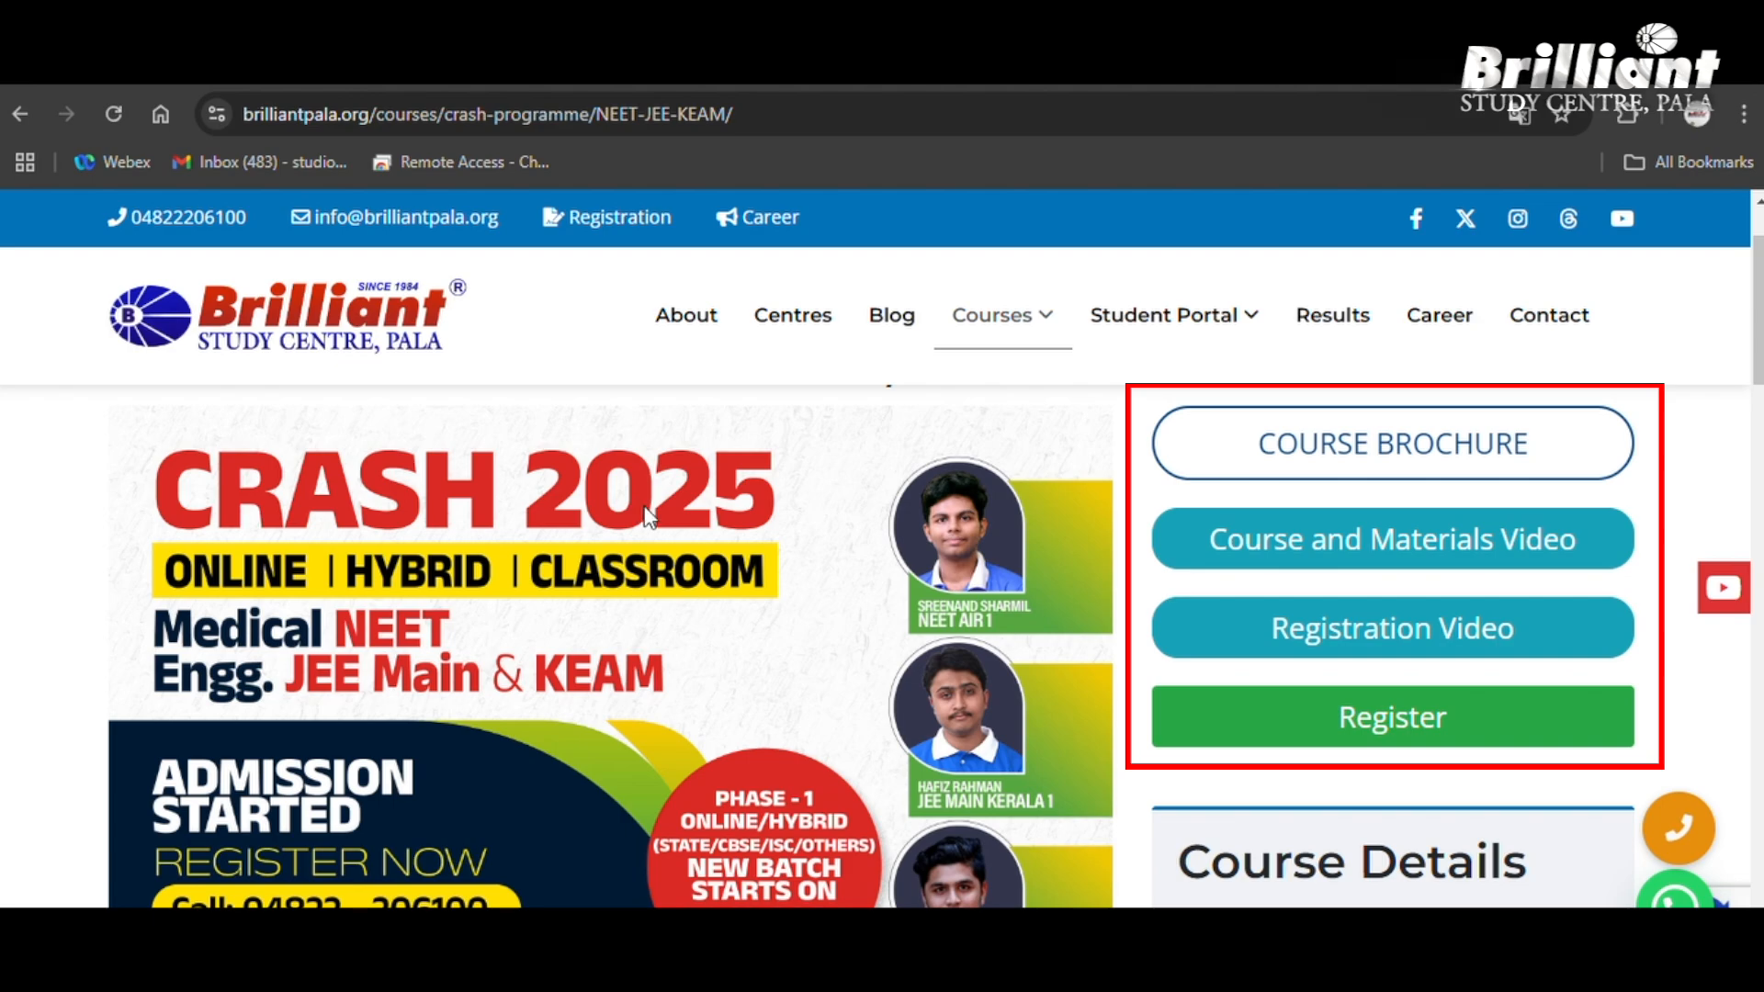
pyautogui.click(1287, 726)
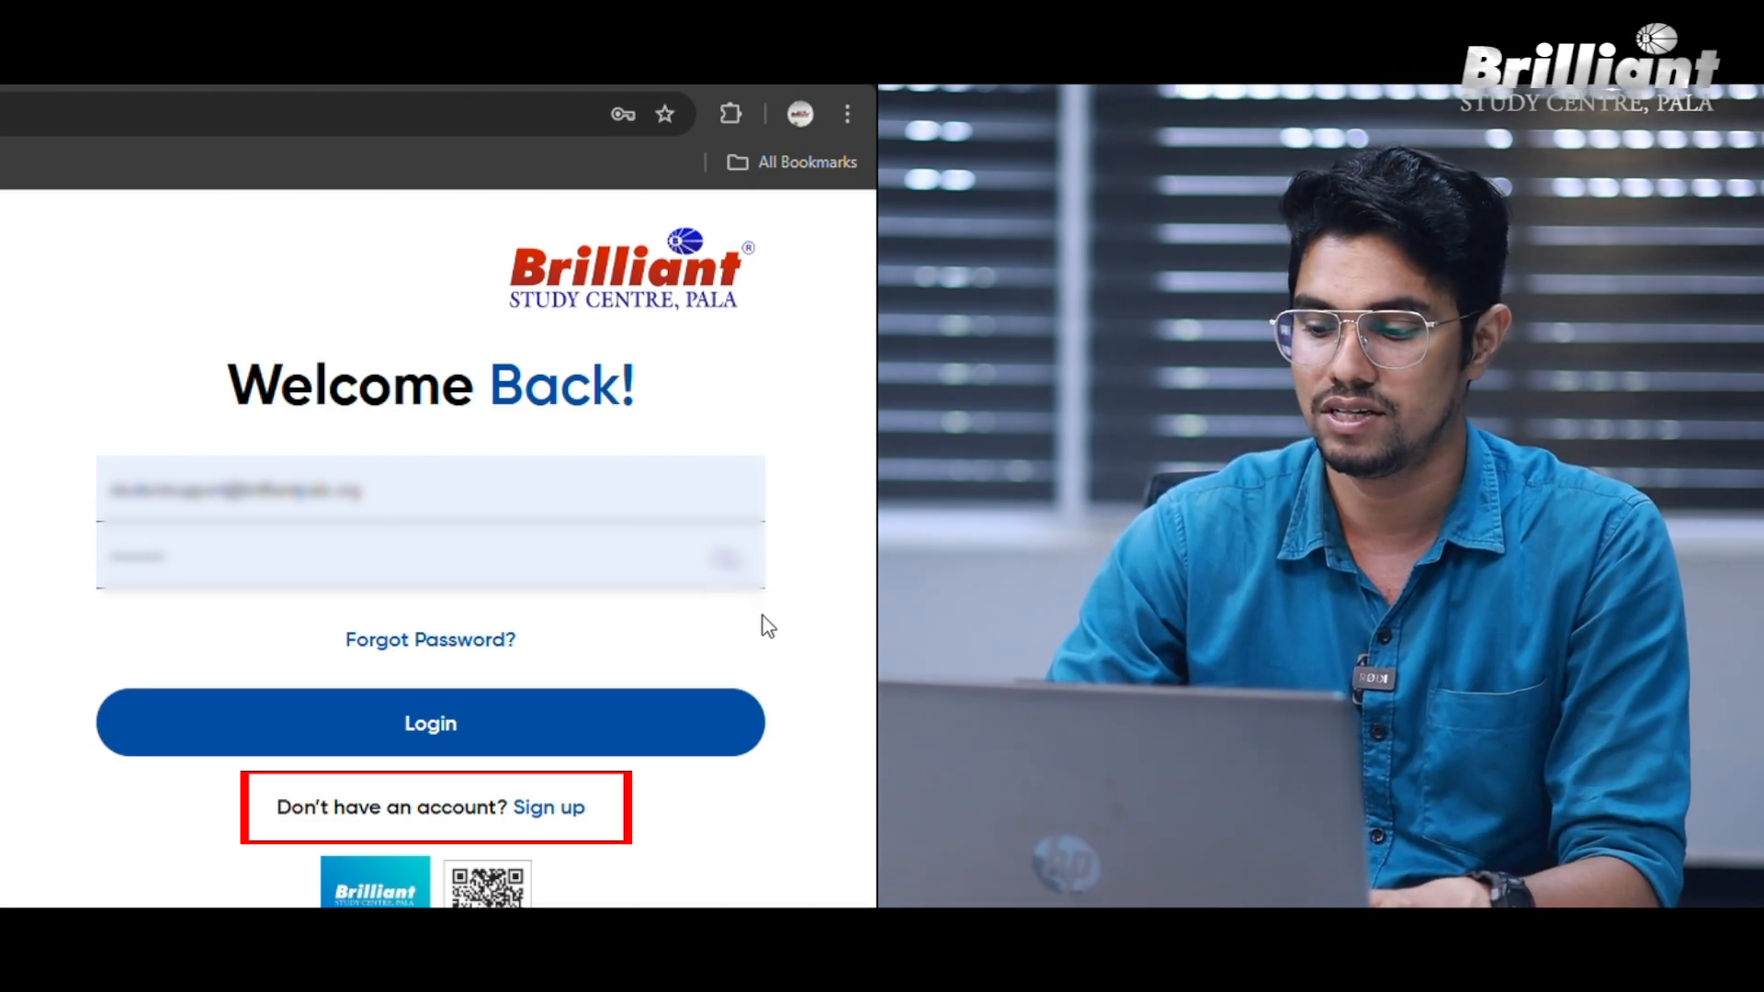
# Sign up a student account with name, mobile number, email and password, accepting the terms.
pyautogui.click(567, 810)
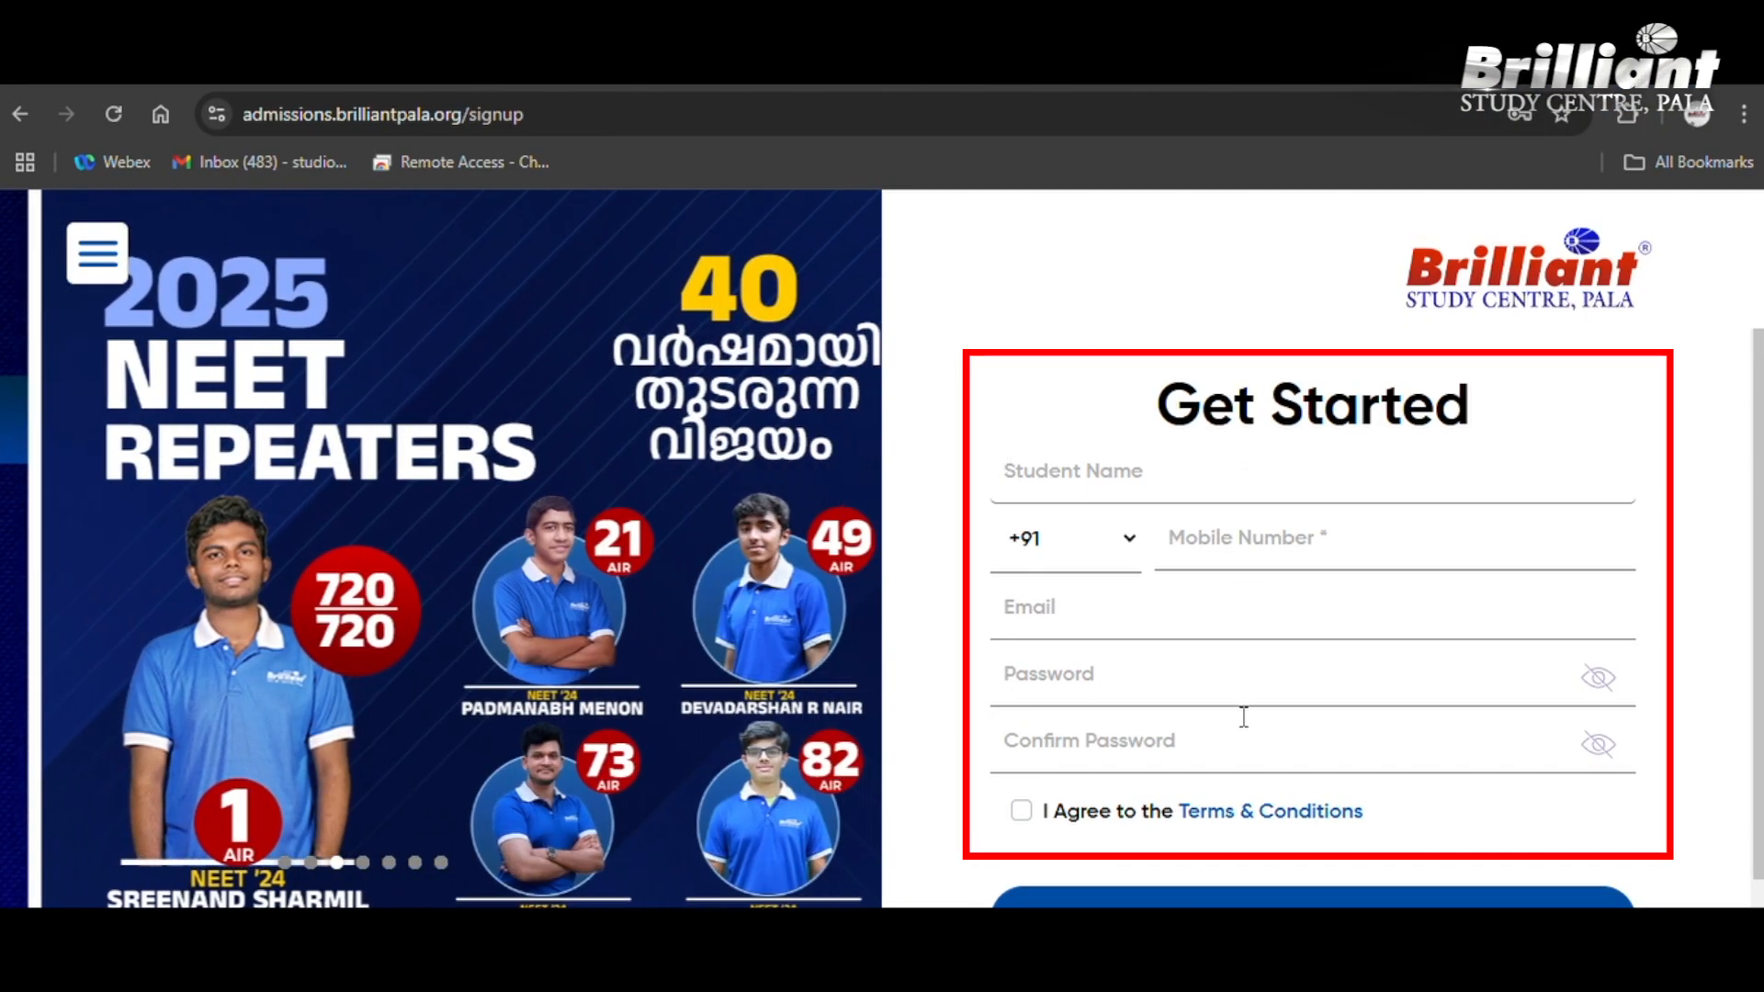
pyautogui.click(1274, 551)
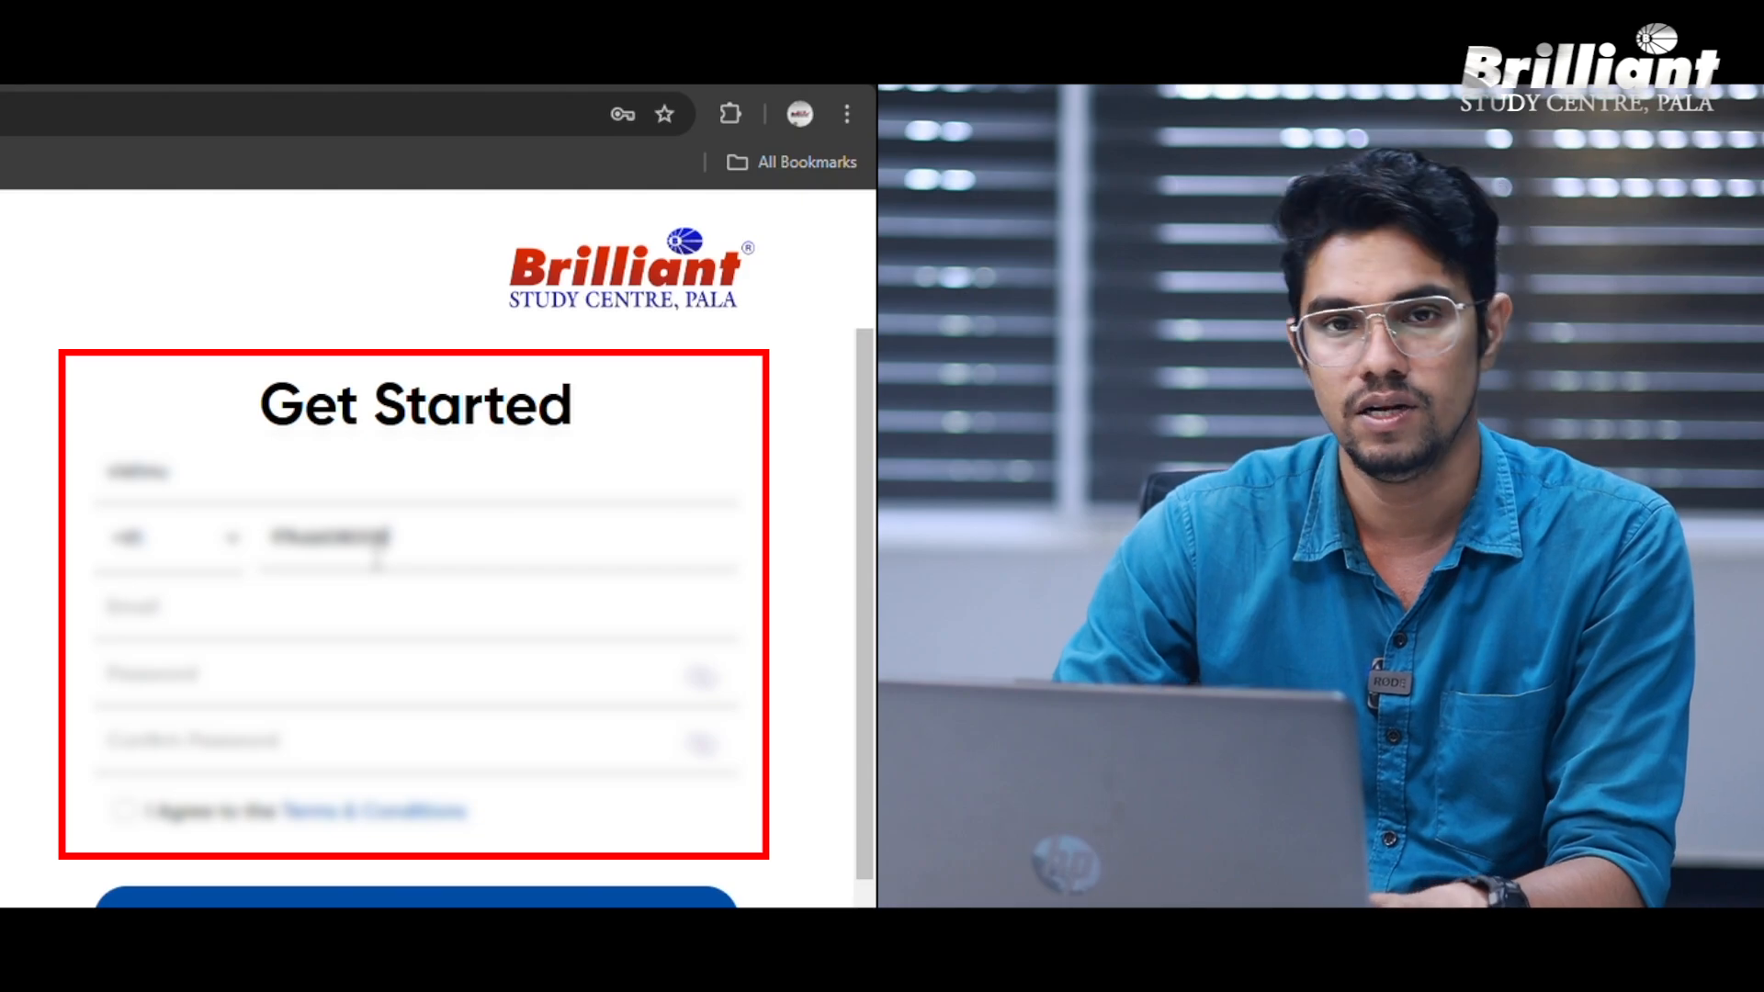
pyautogui.click(314, 632)
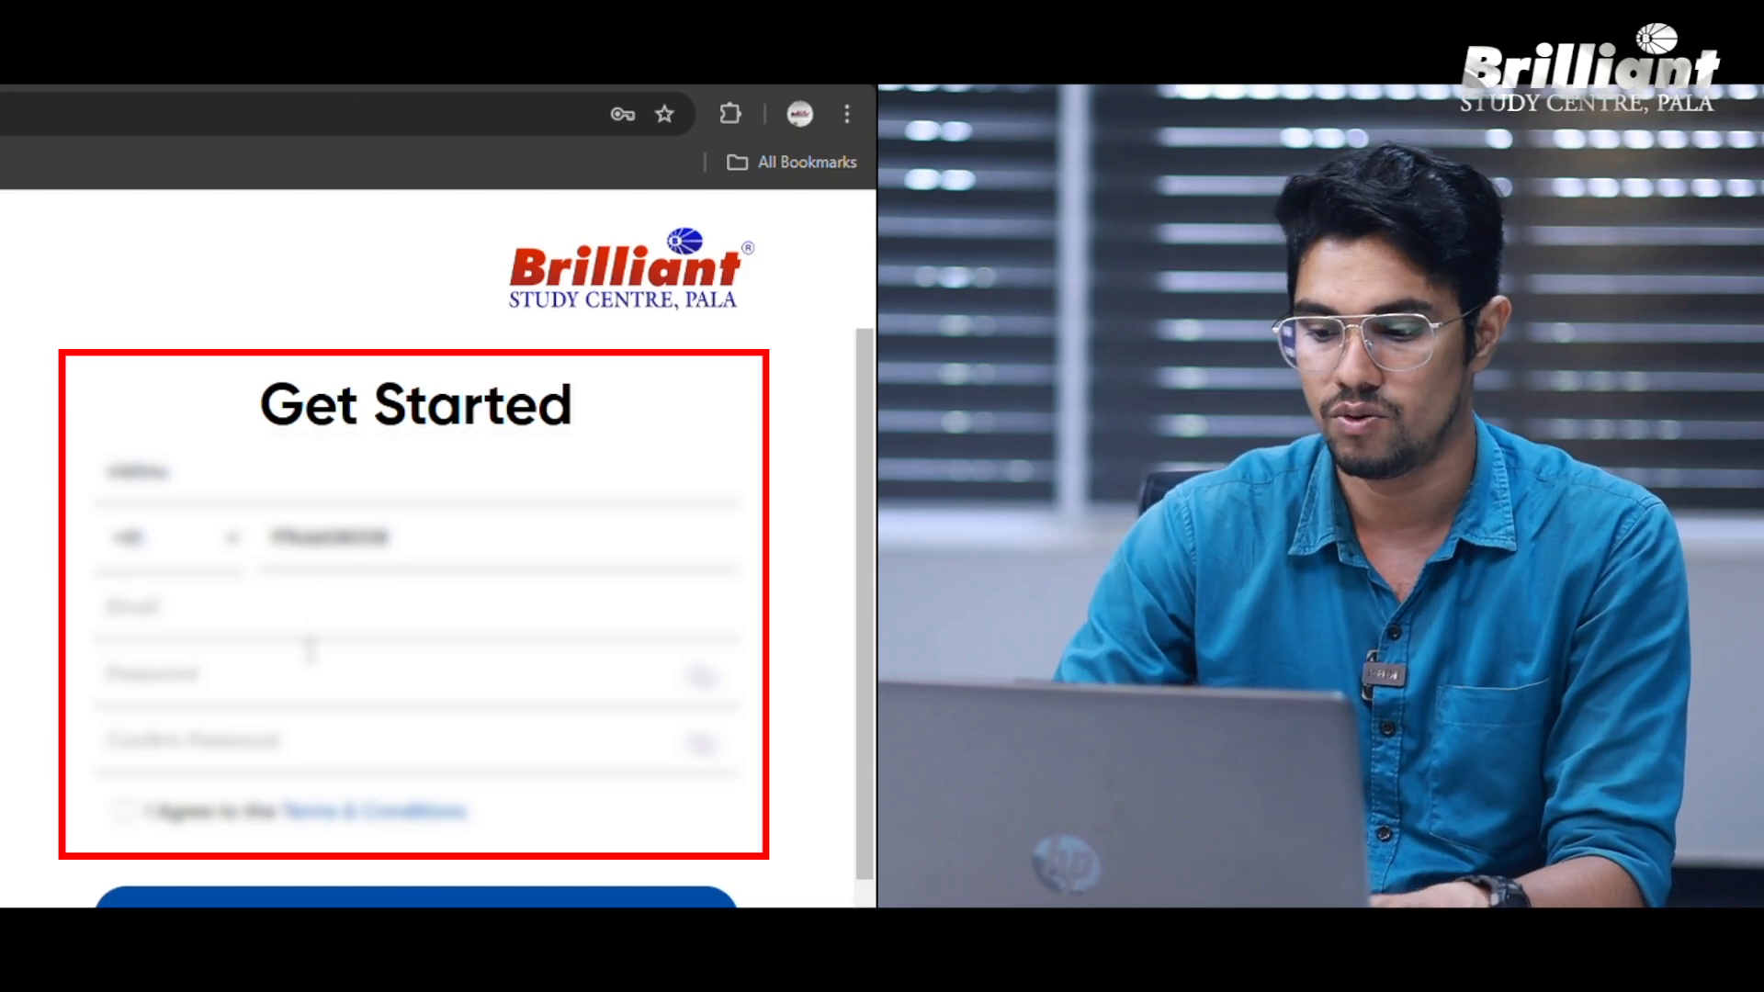
pyautogui.click(307, 689)
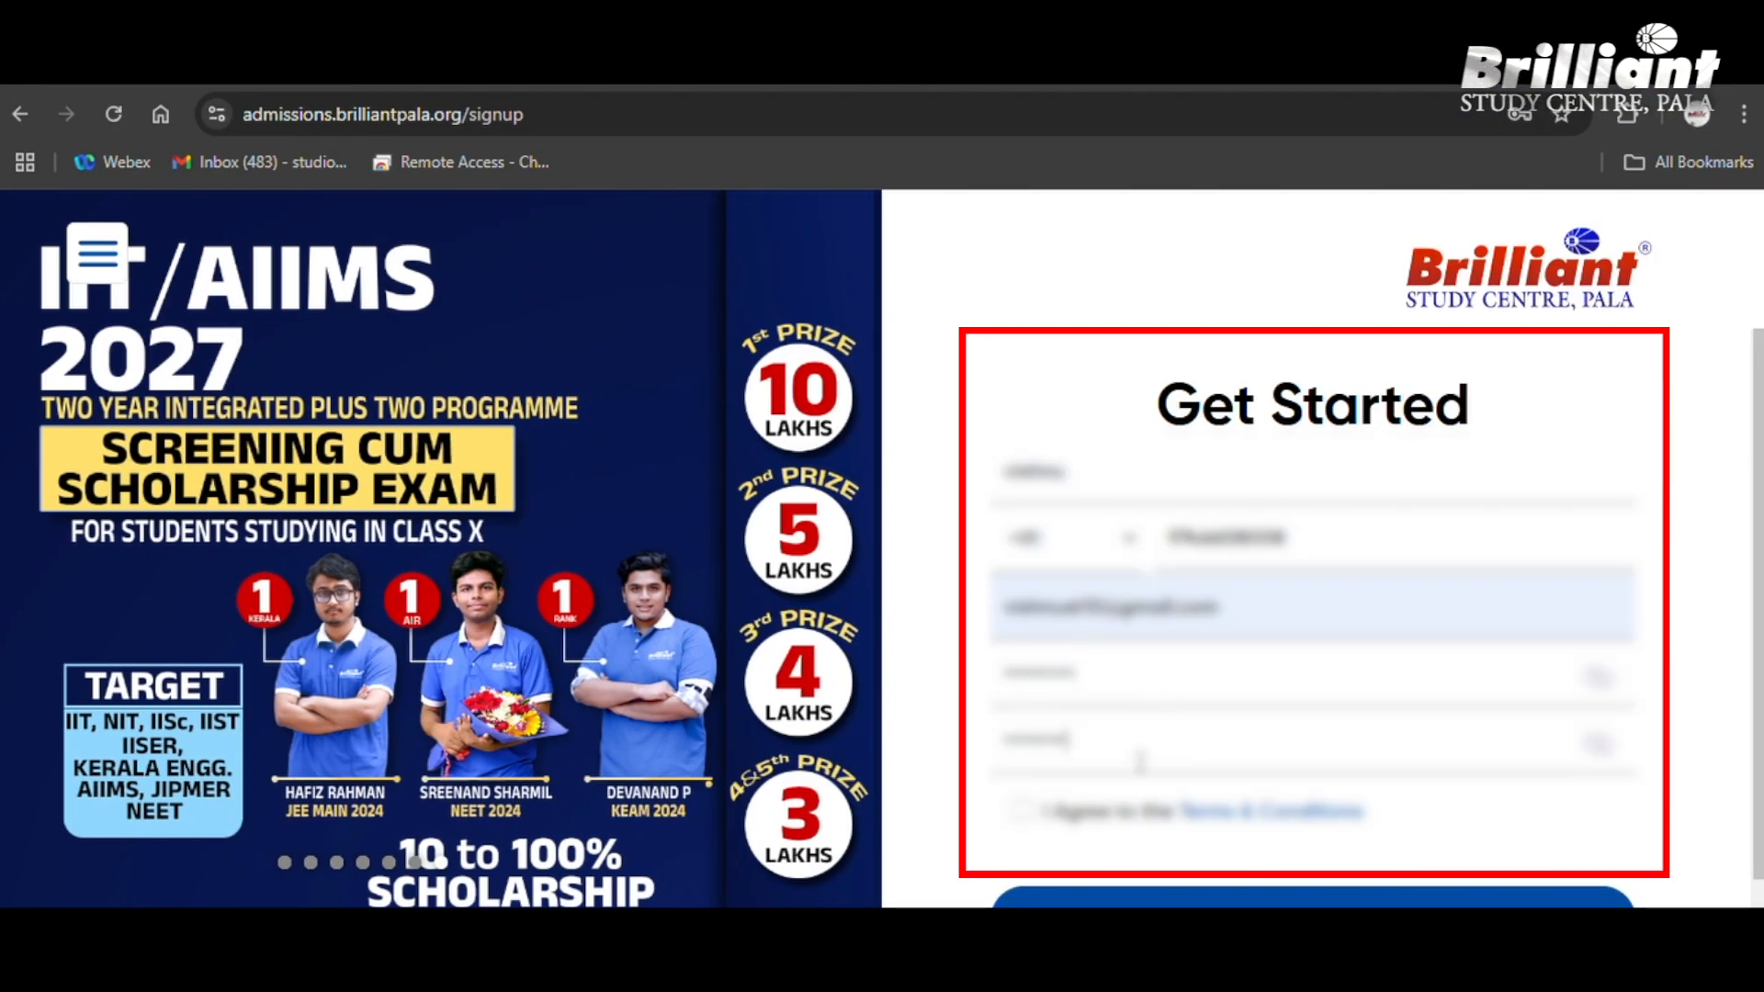
pyautogui.scroll(-1, 1280, 735)
pyautogui.click(1020, 713)
pyautogui.click(1385, 822)
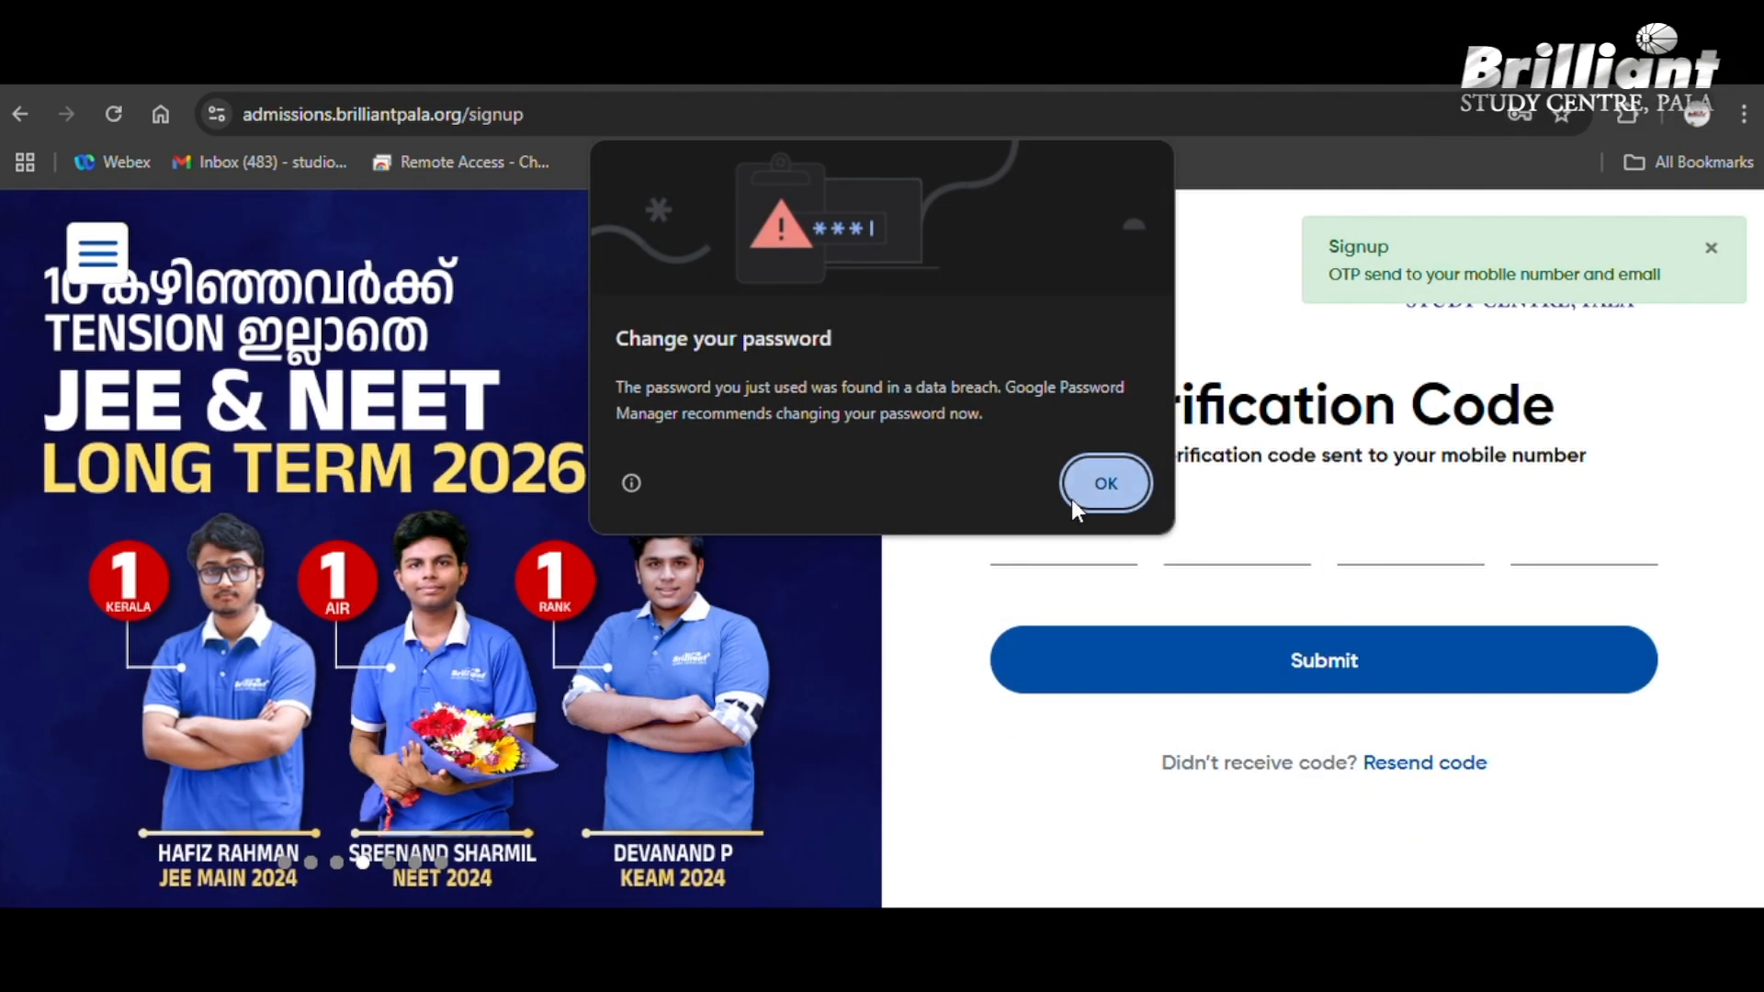
# Dismiss the password breach warning and enter the mobile verification code to sign in.
pyautogui.click(1105, 483)
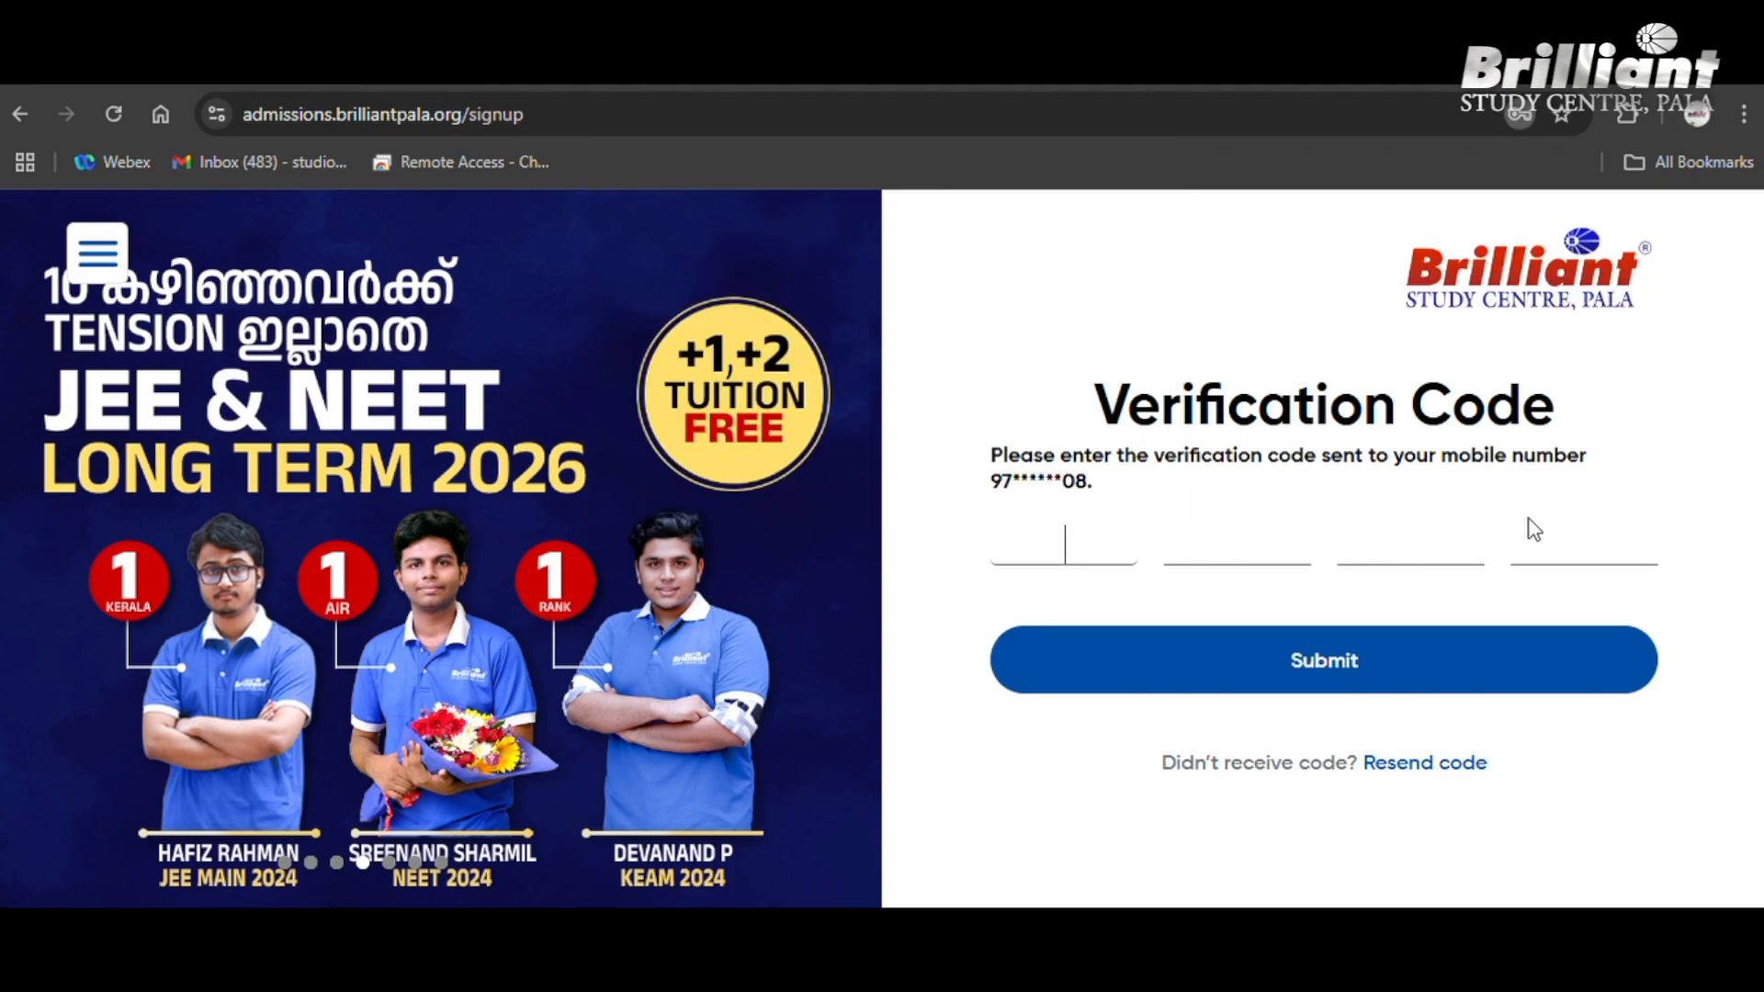
pyautogui.click(1063, 543)
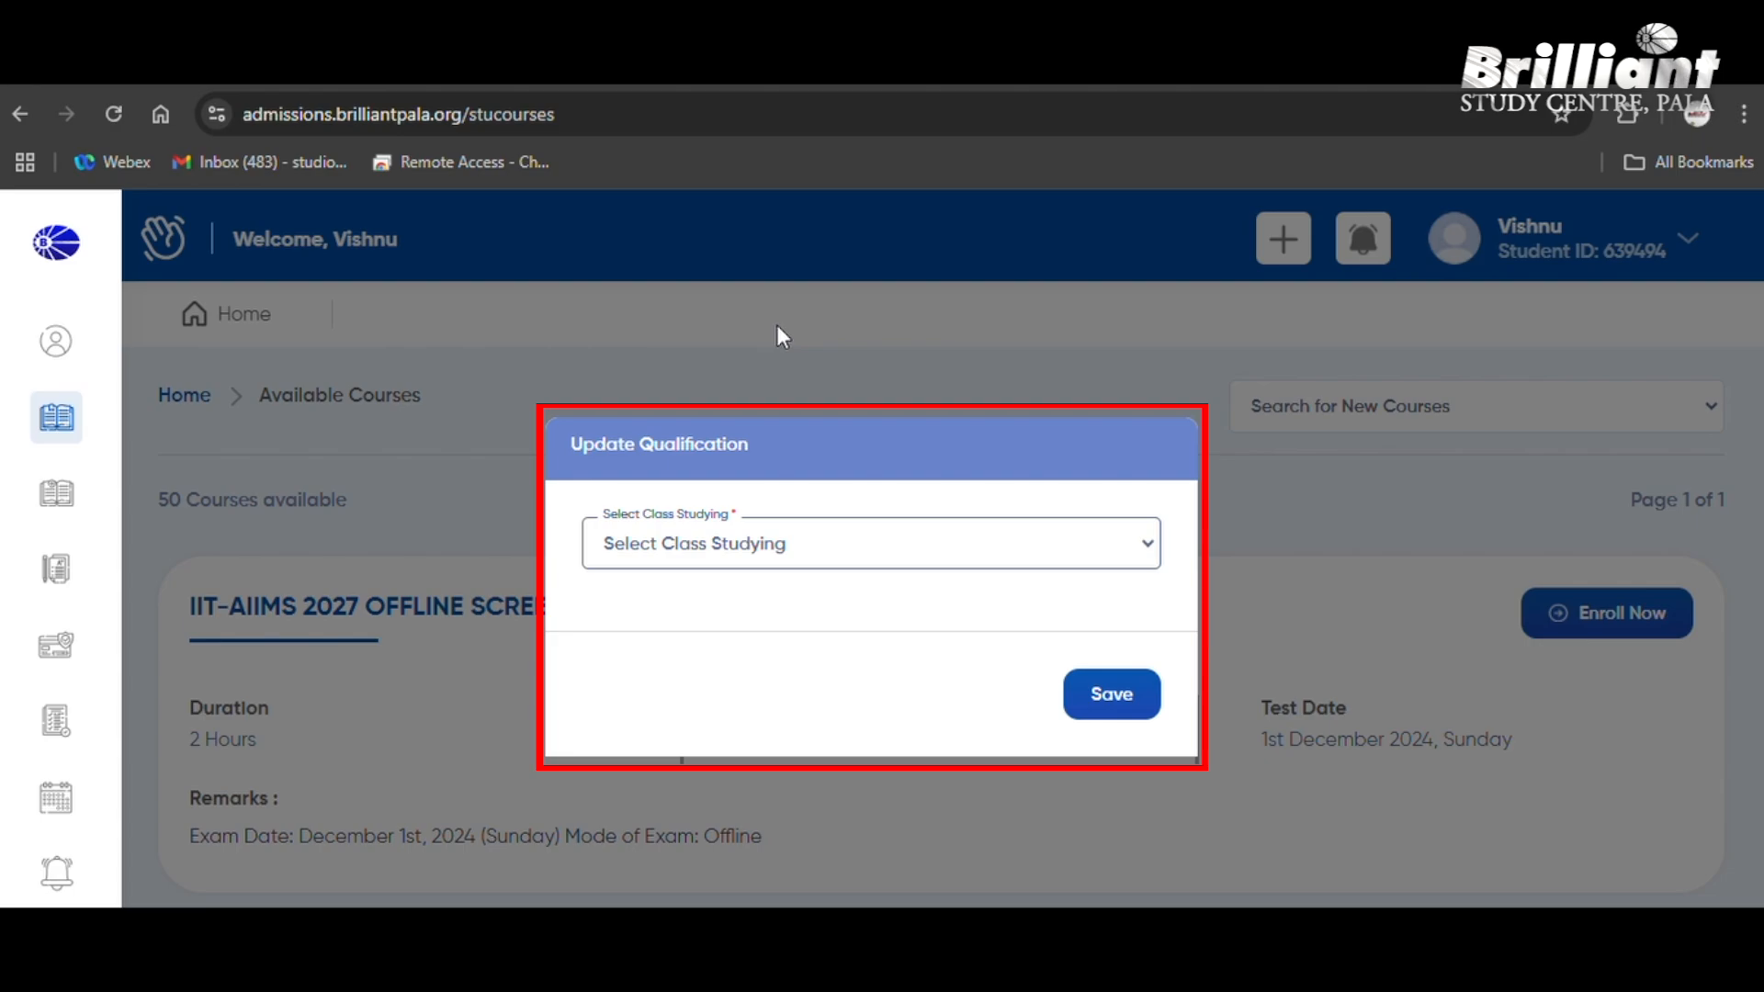
# Set the class studying to Class XII Completed REPEATERS / CRASH COURSE.
pyautogui.press('Down')
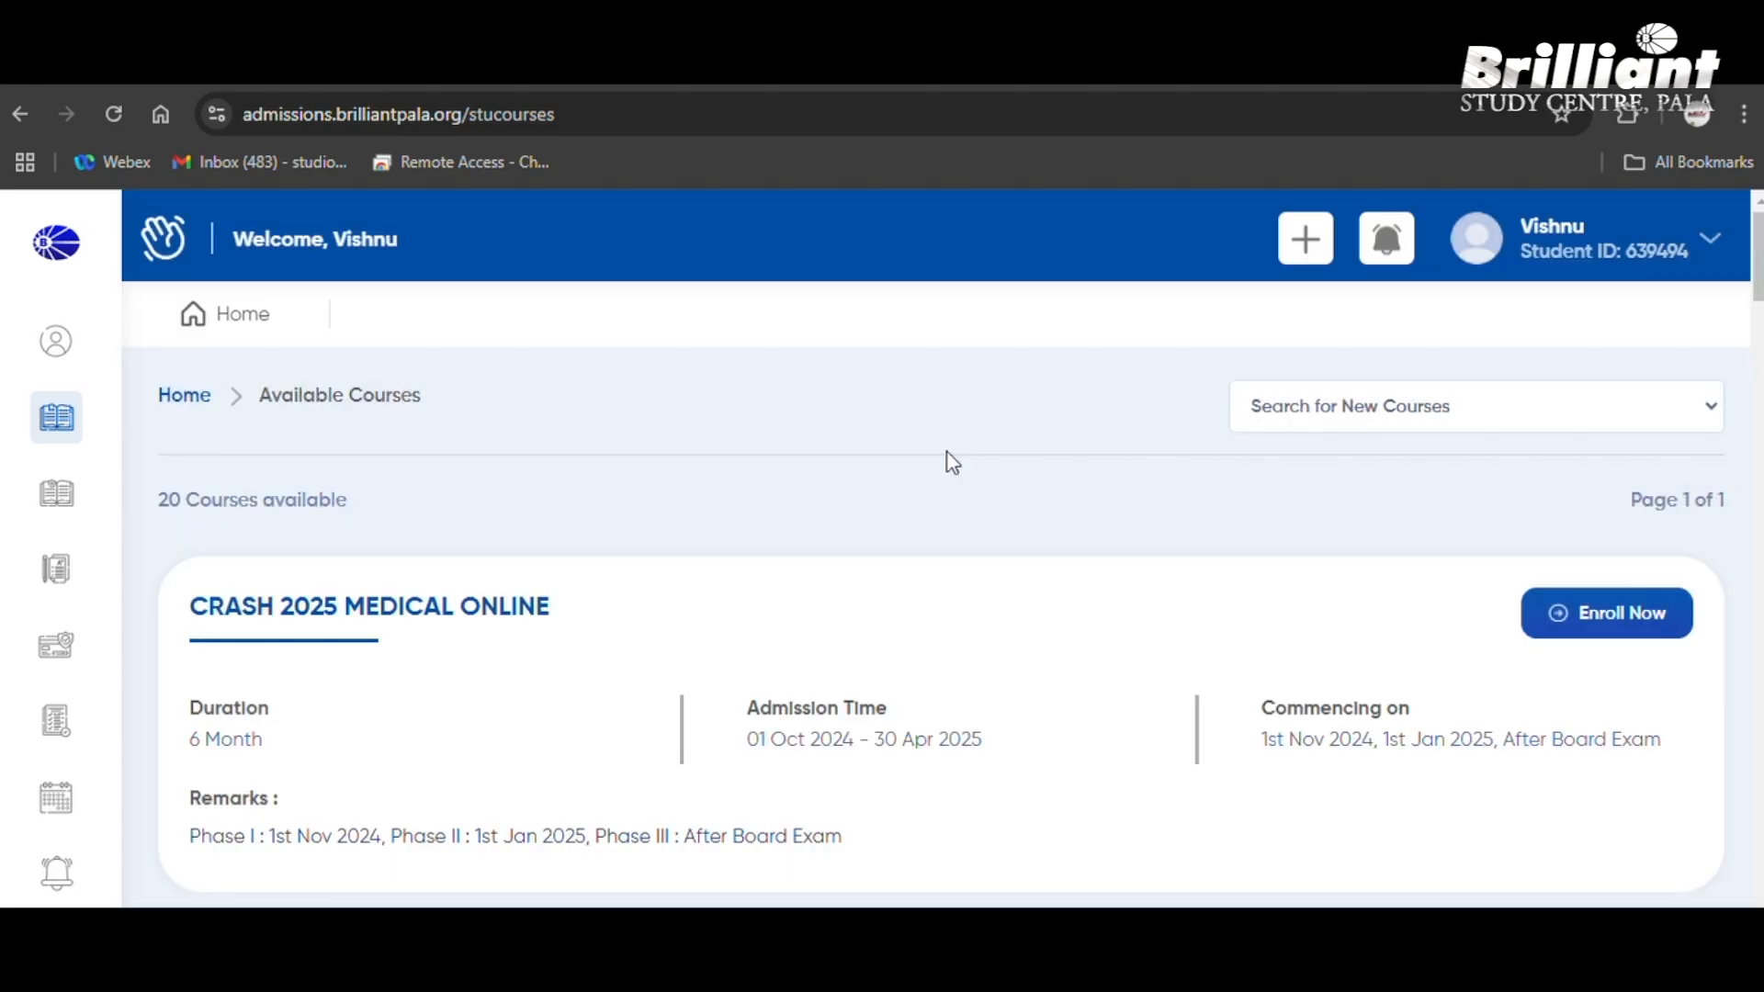
pyautogui.scroll(-2, 952, 475)
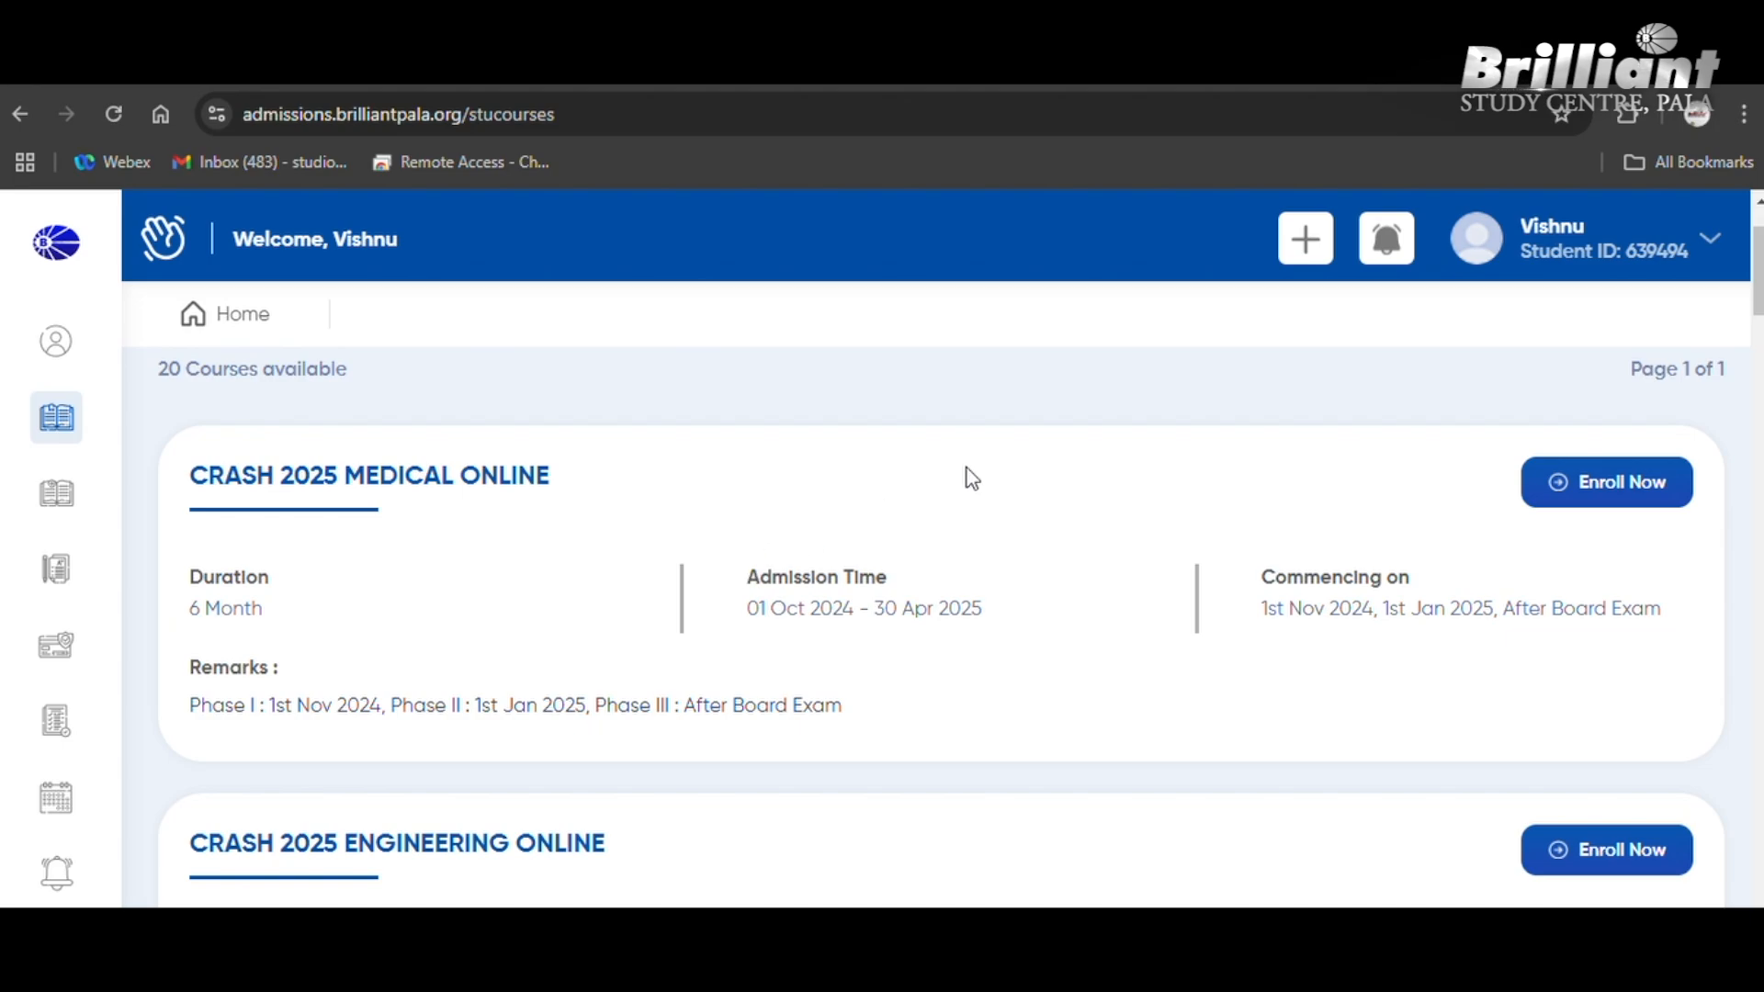
pyautogui.scroll(-4, 827, 478)
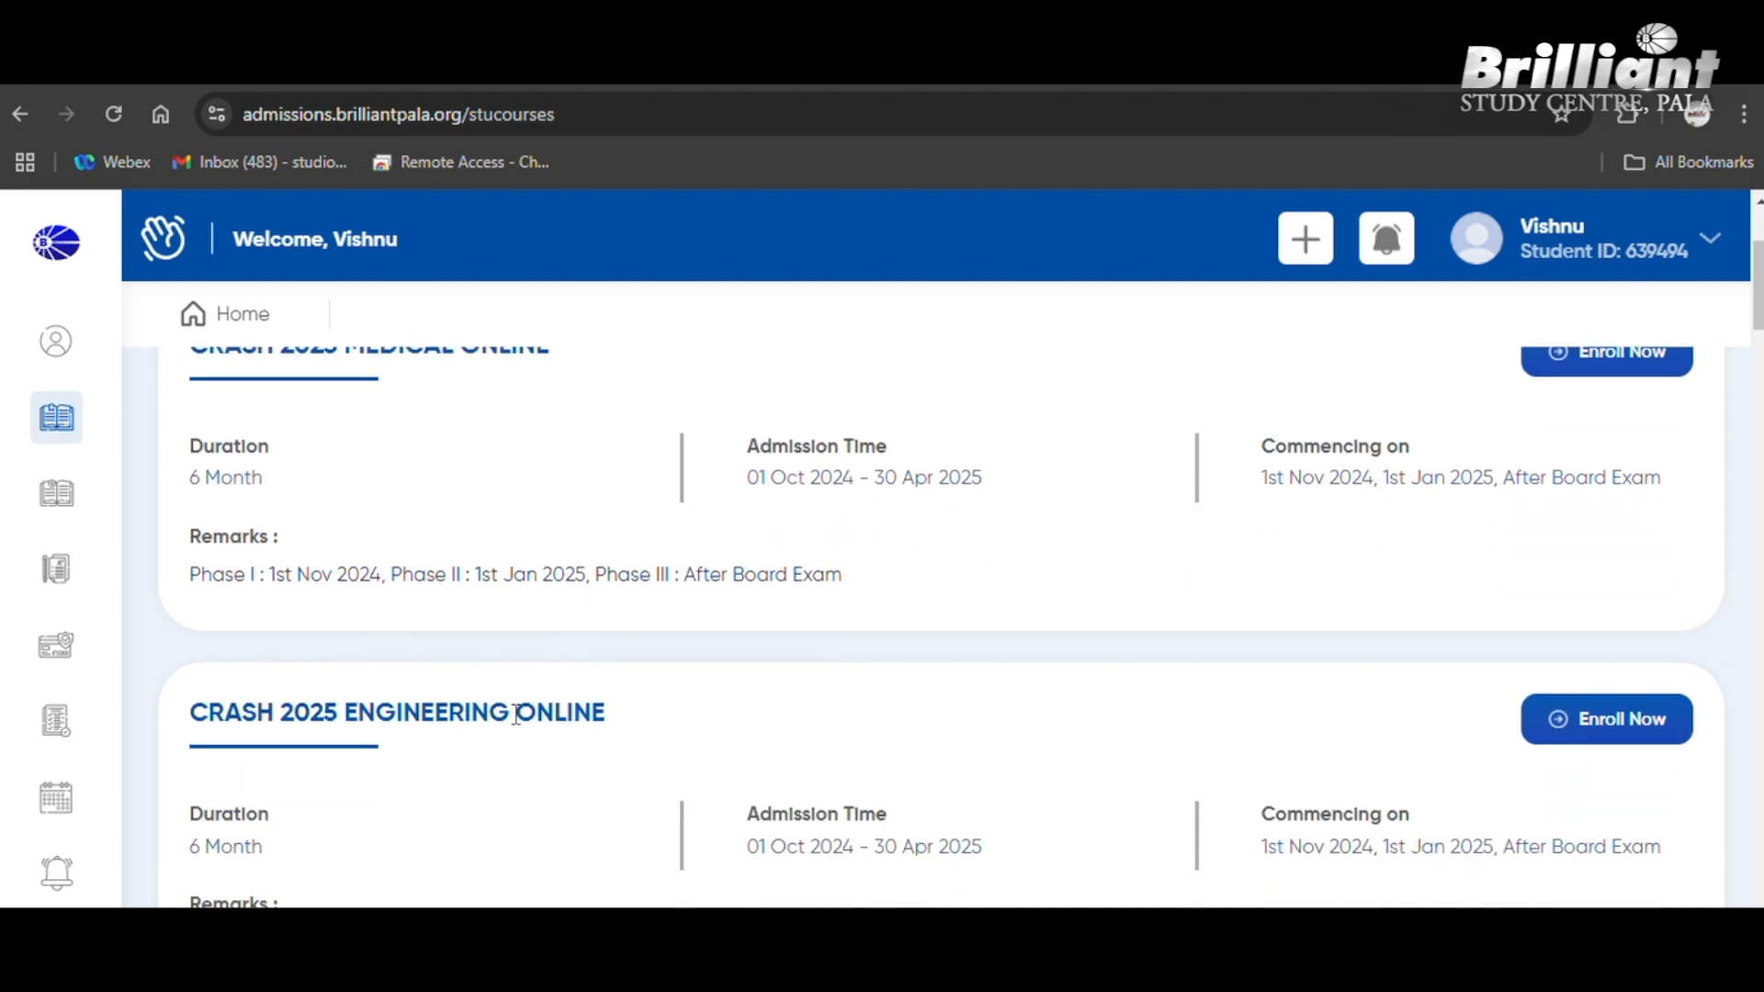
pyautogui.scroll(-3, 775, 628)
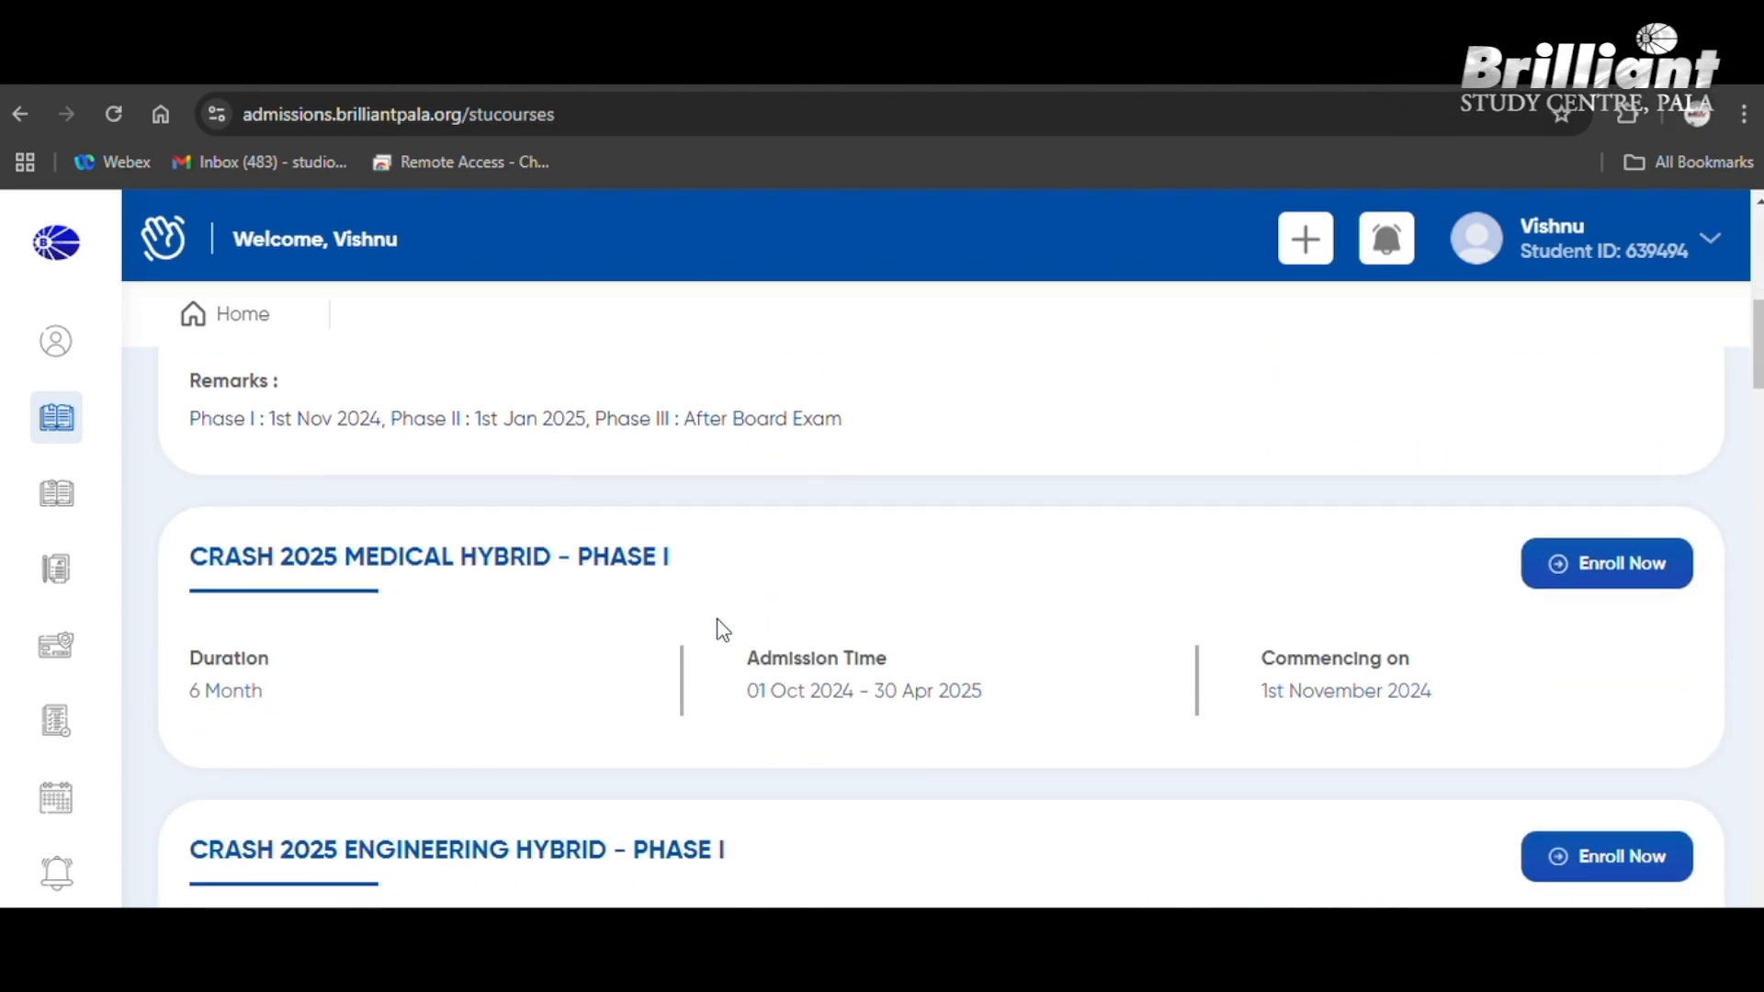
# Browse the course list down to CRASH 2025 MEDICAL HYBRID – PHASE II.
pyautogui.scroll(-1, 781, 607)
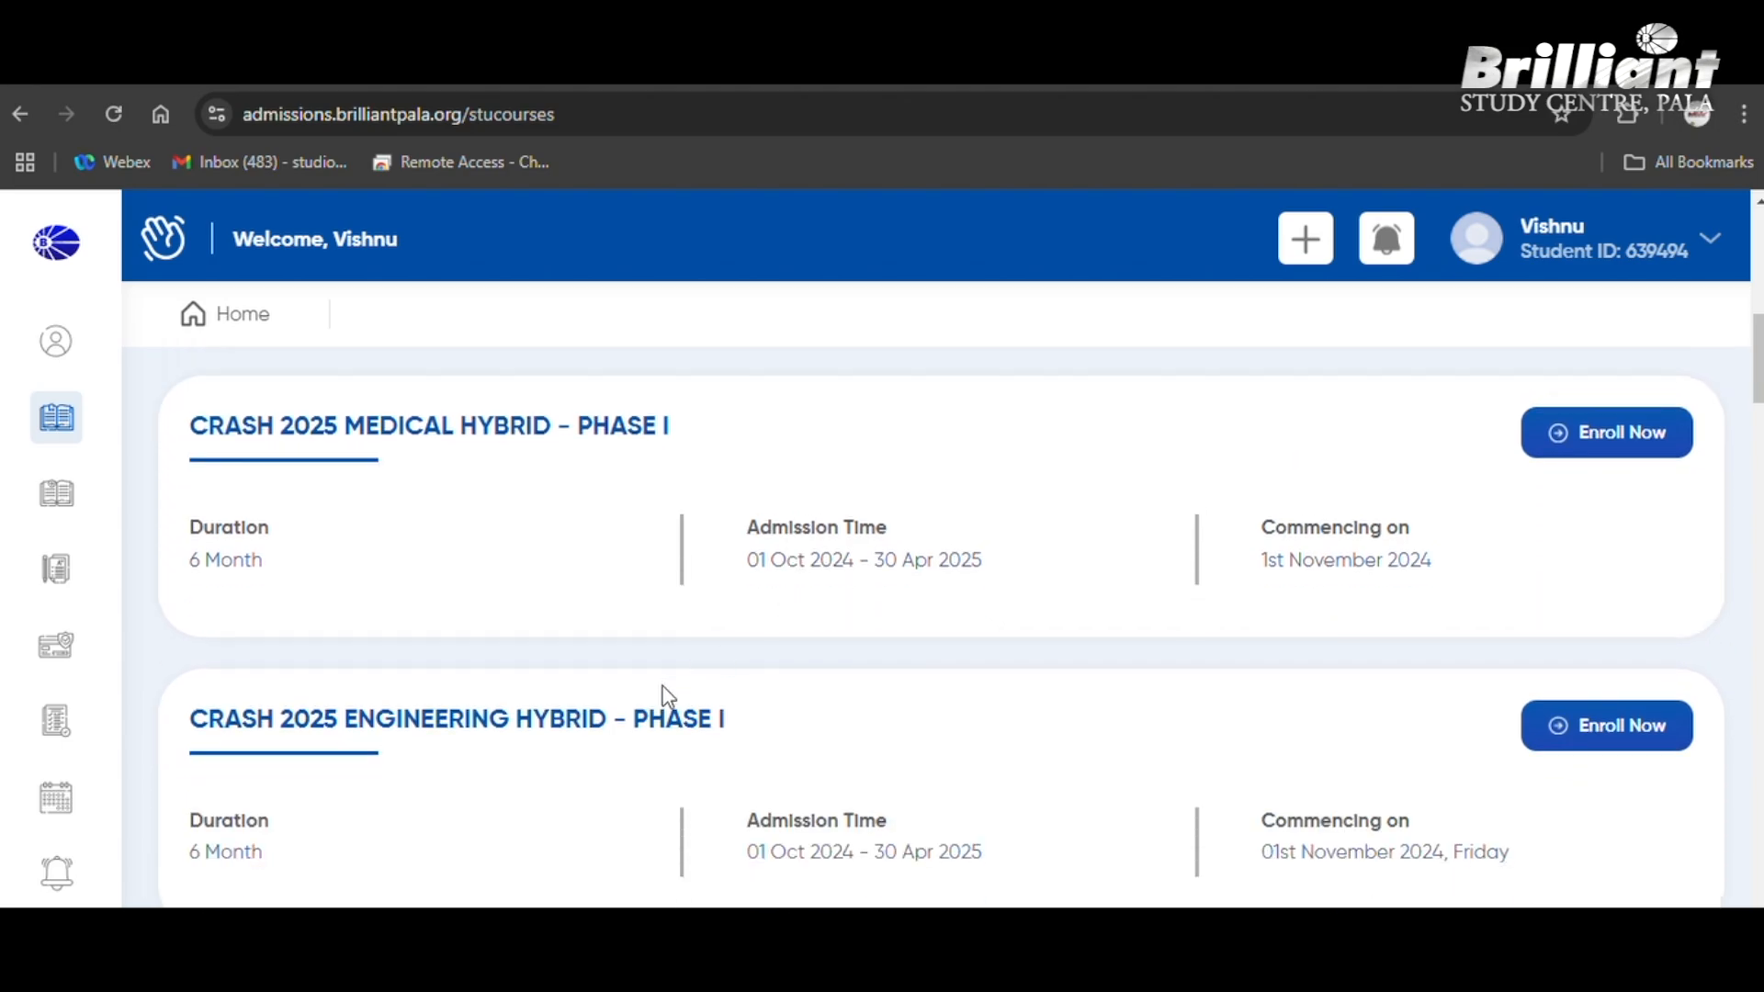
pyautogui.scroll(-3, 811, 724)
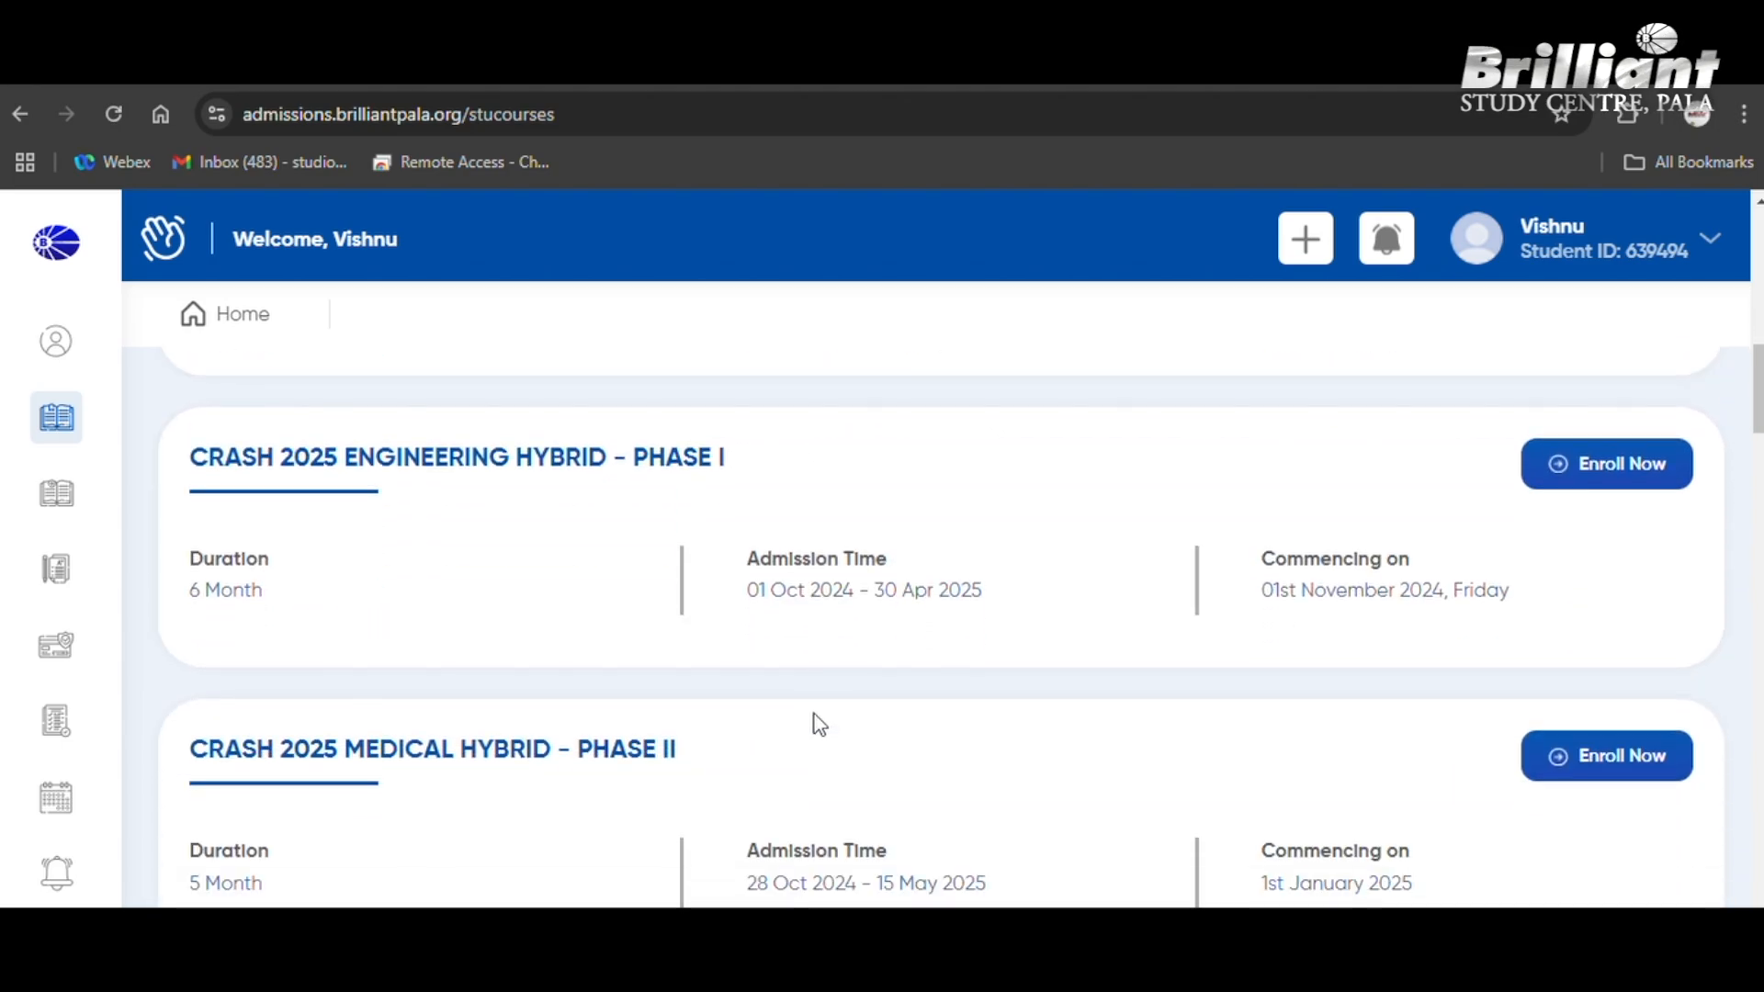
pyautogui.scroll(-4, 791, 681)
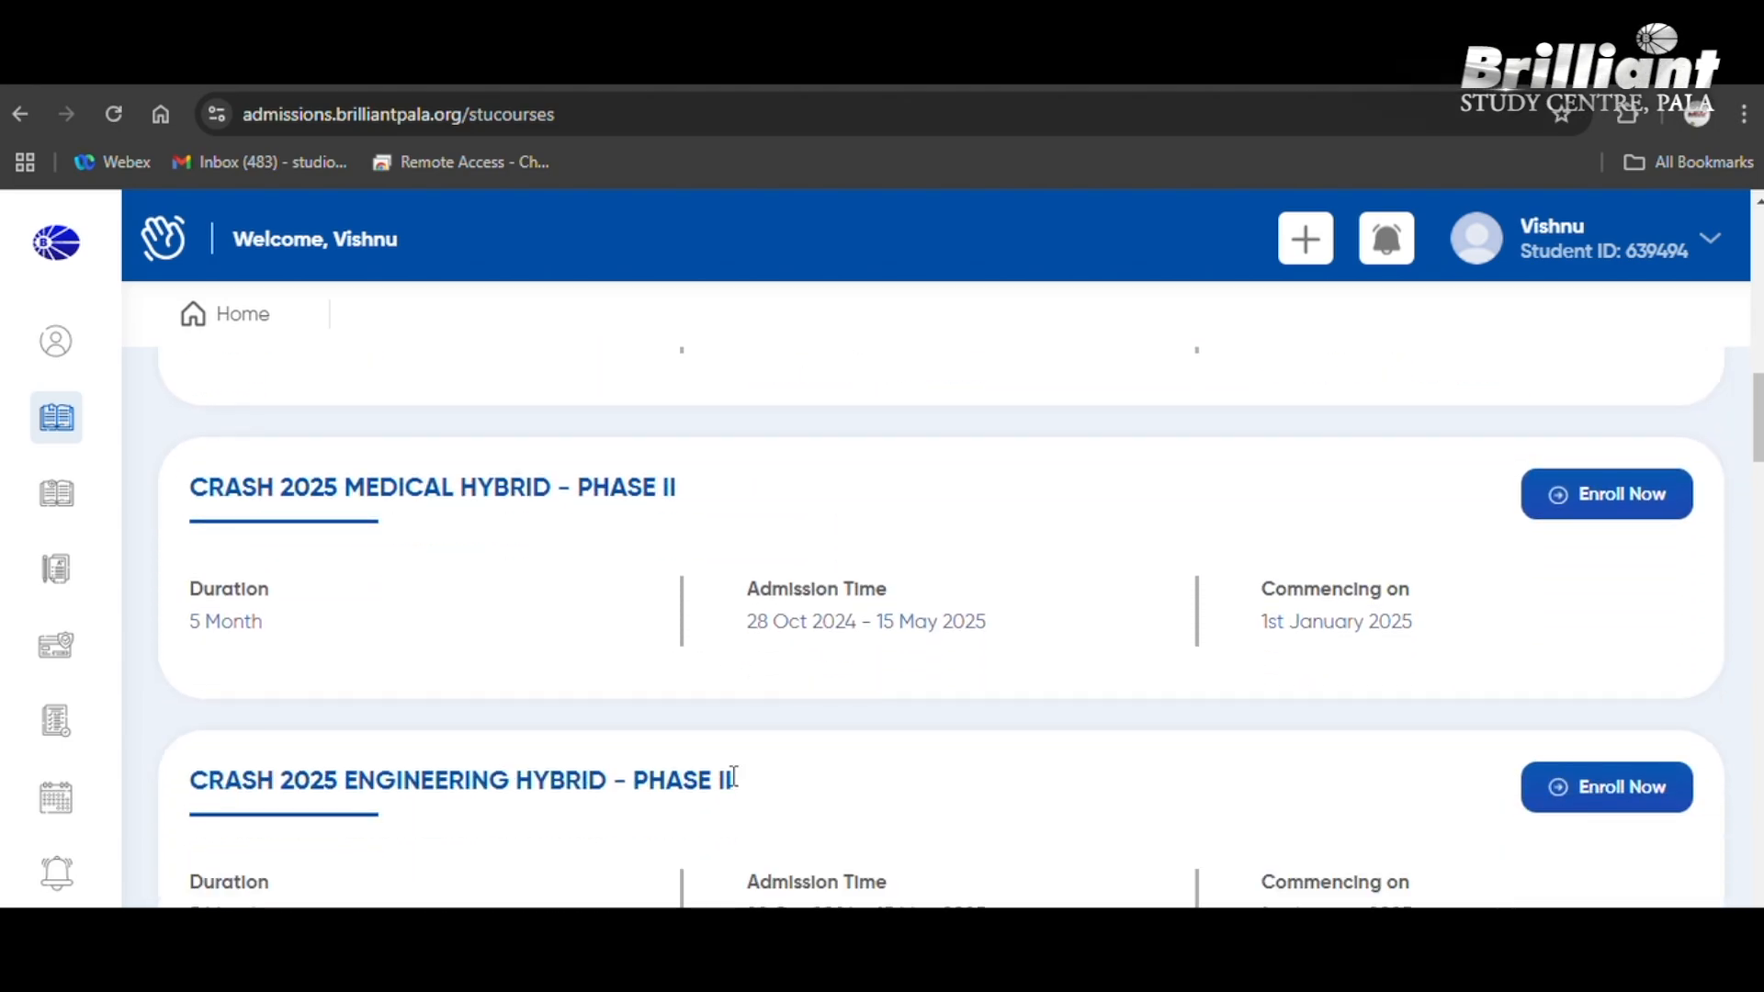
pyautogui.scroll(-3, 736, 776)
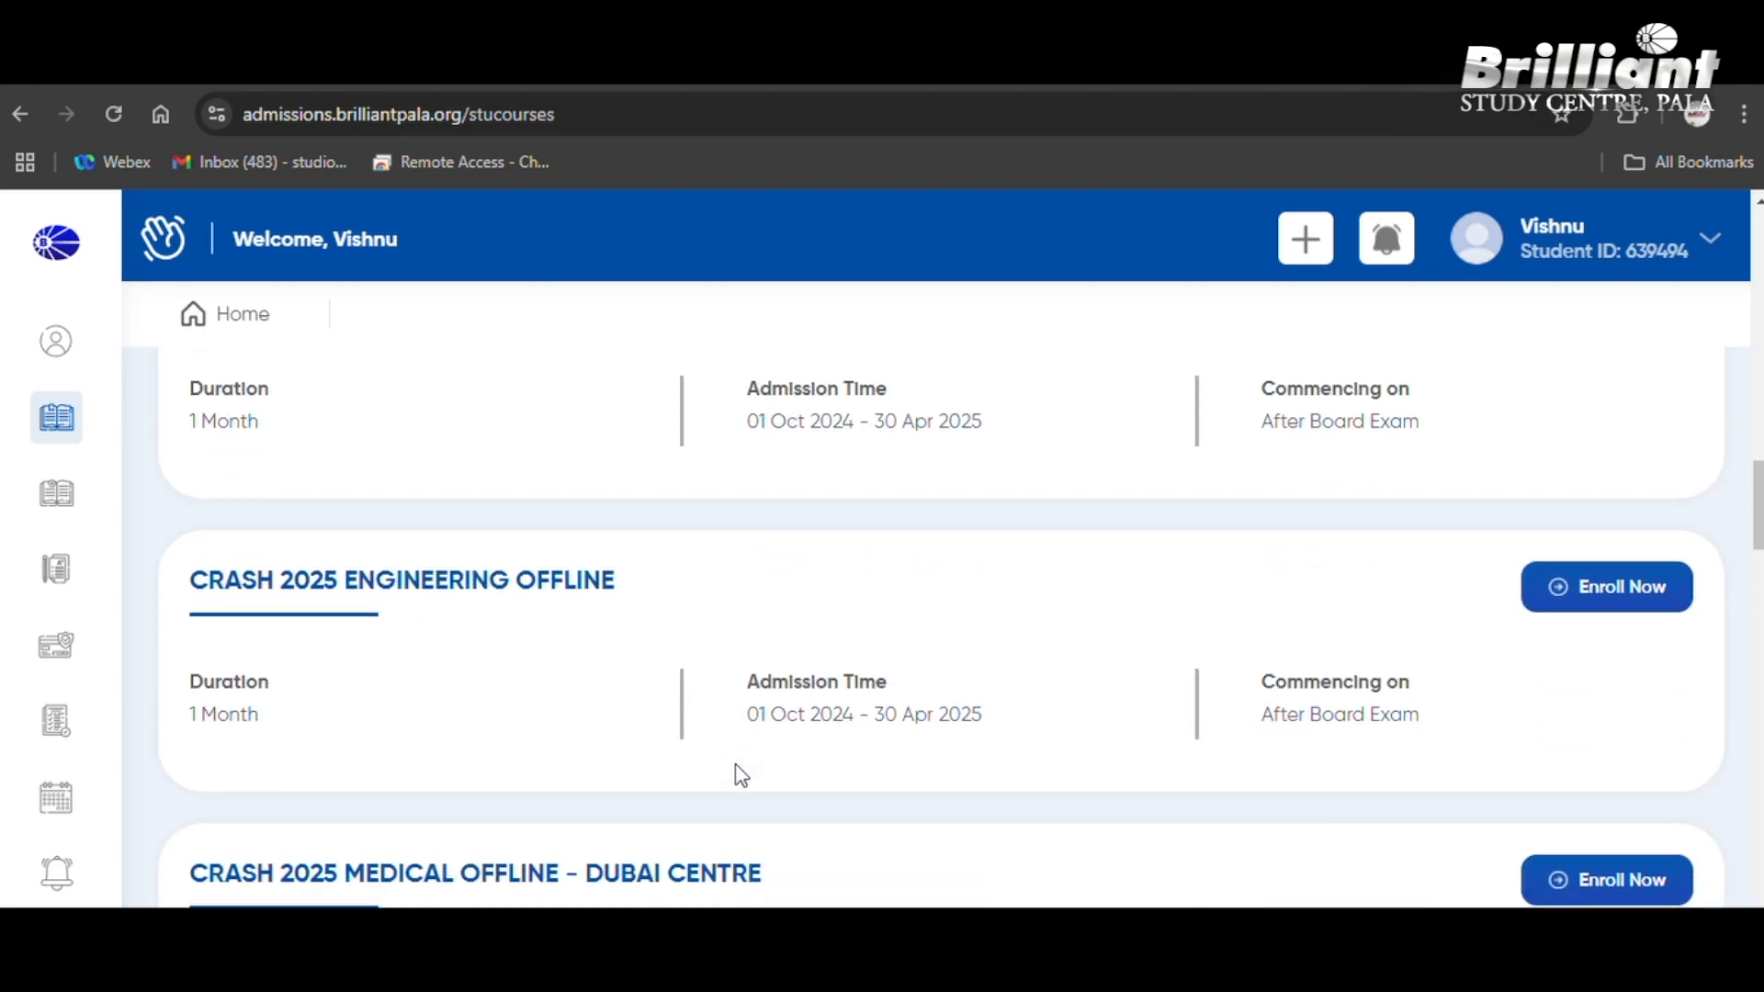
pyautogui.scroll(-2, 741, 776)
pyautogui.scroll(20, 741, 776)
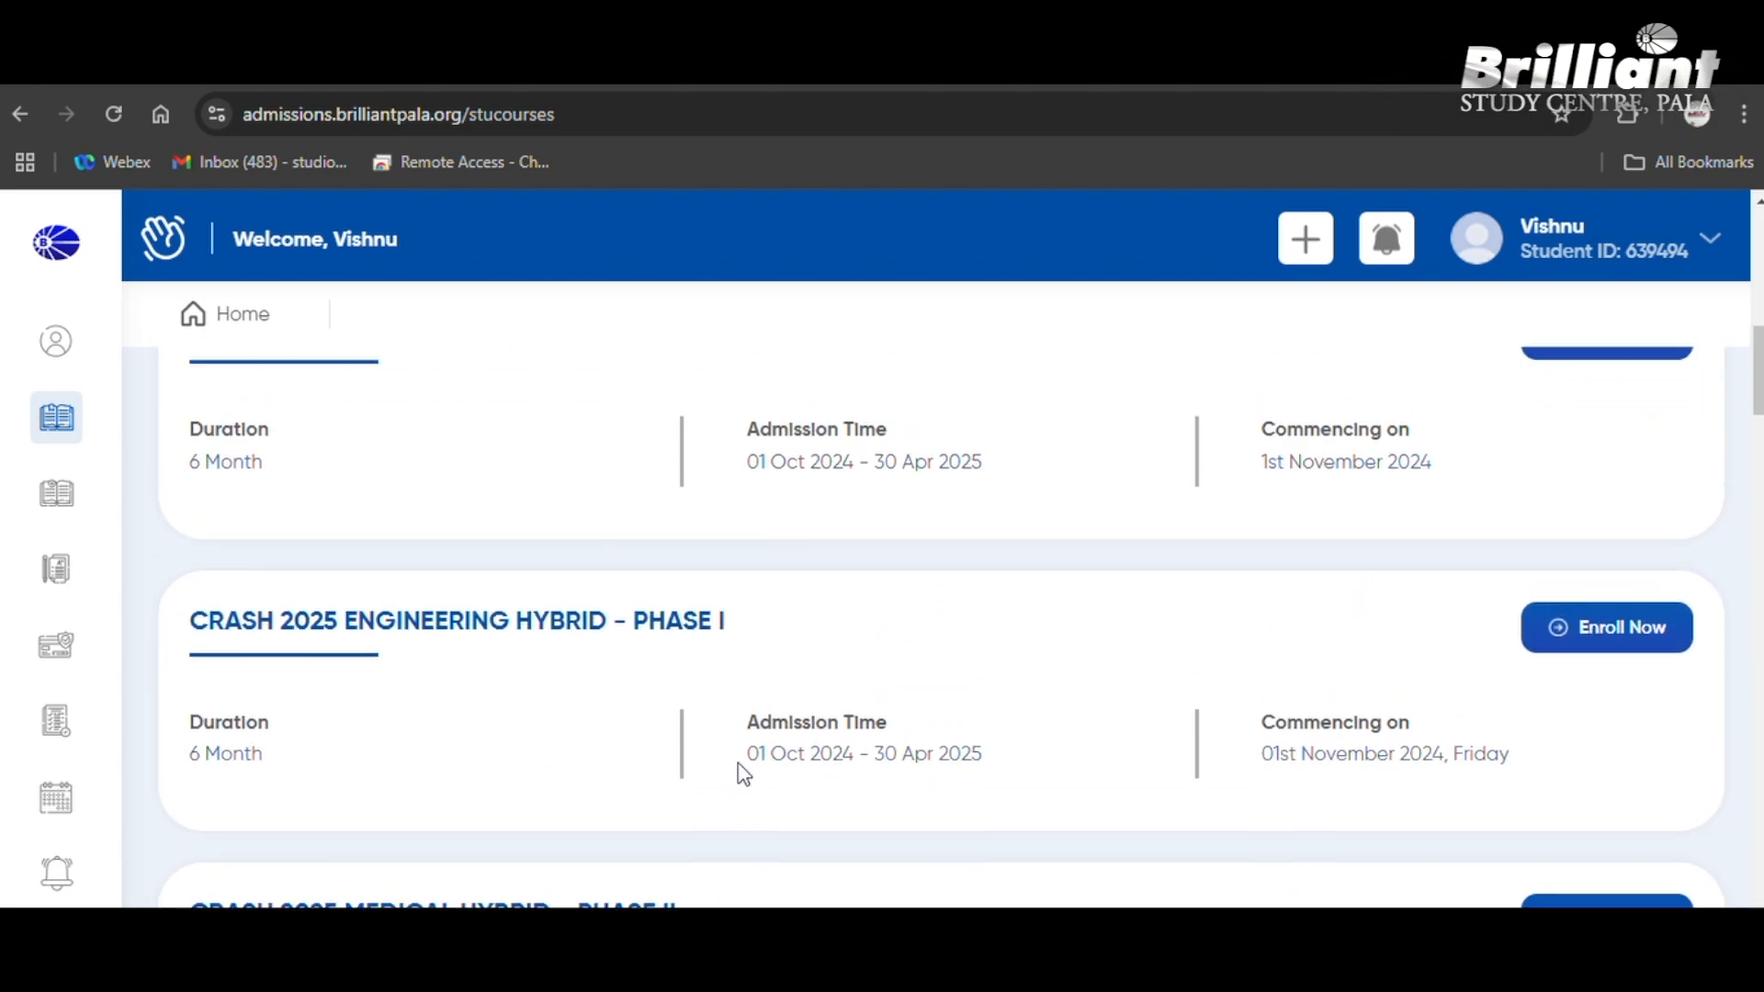
pyautogui.scroll(1, 741, 777)
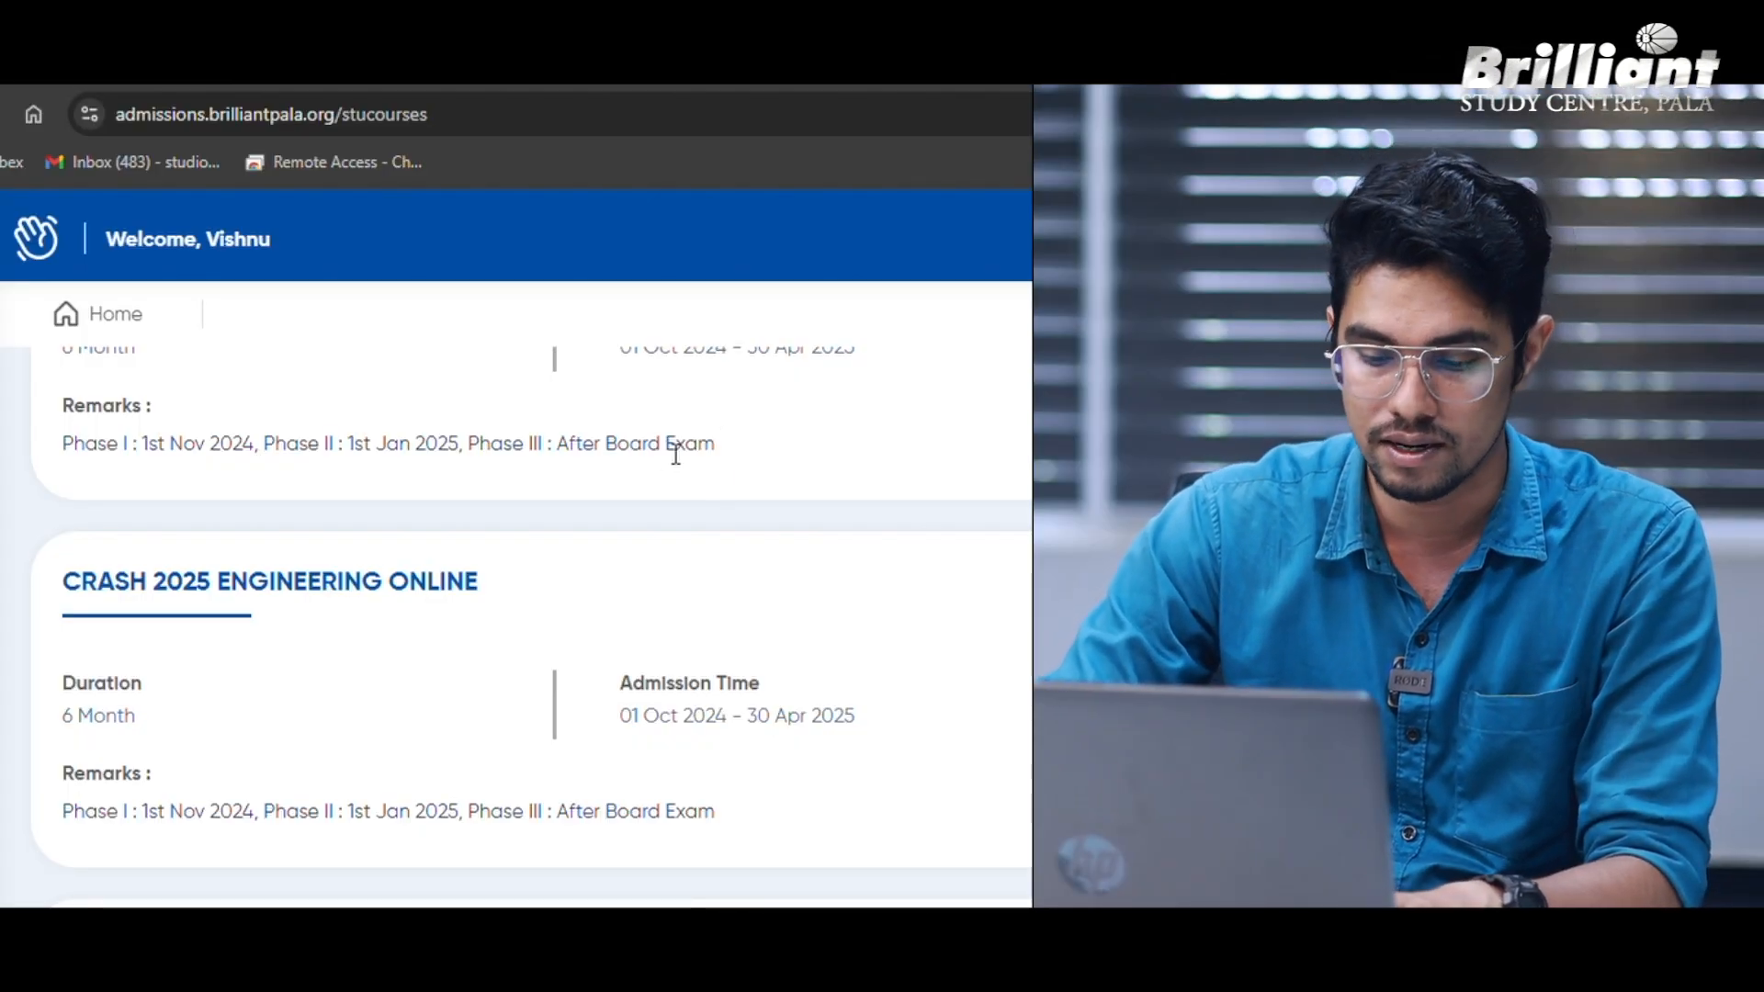
pyautogui.scroll(-2, 615, 504)
pyautogui.scroll(-7, 721, 468)
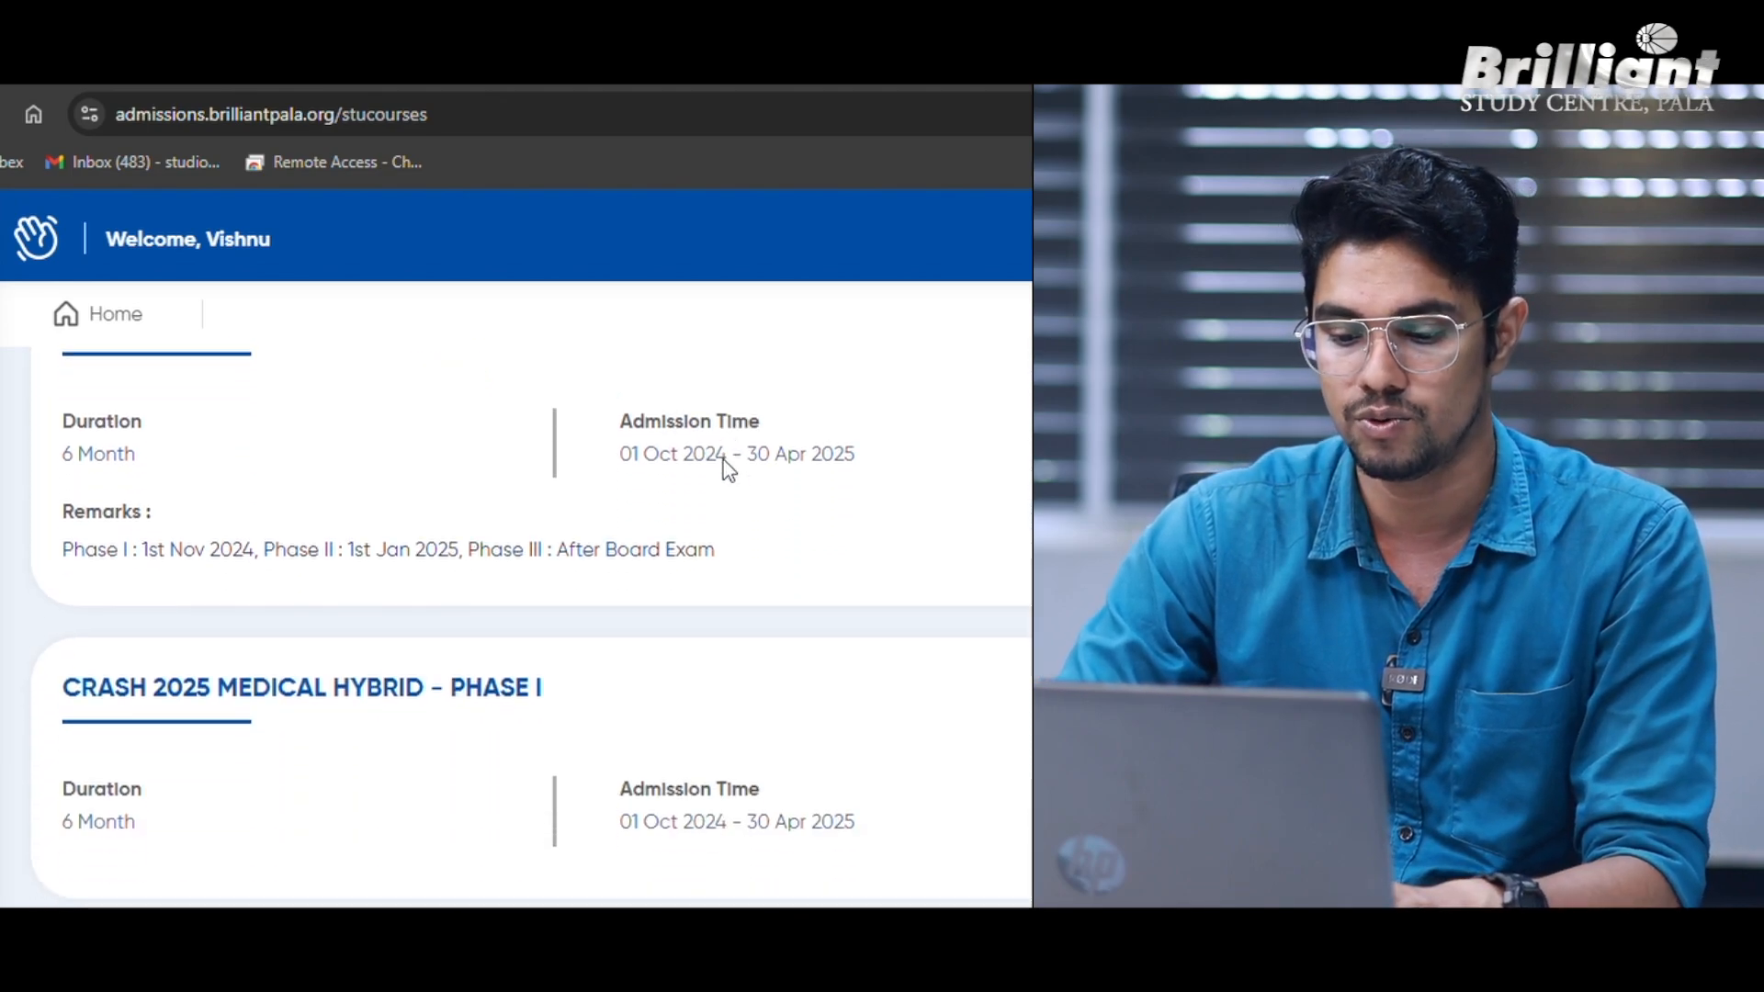
pyautogui.scroll(-1, 728, 470)
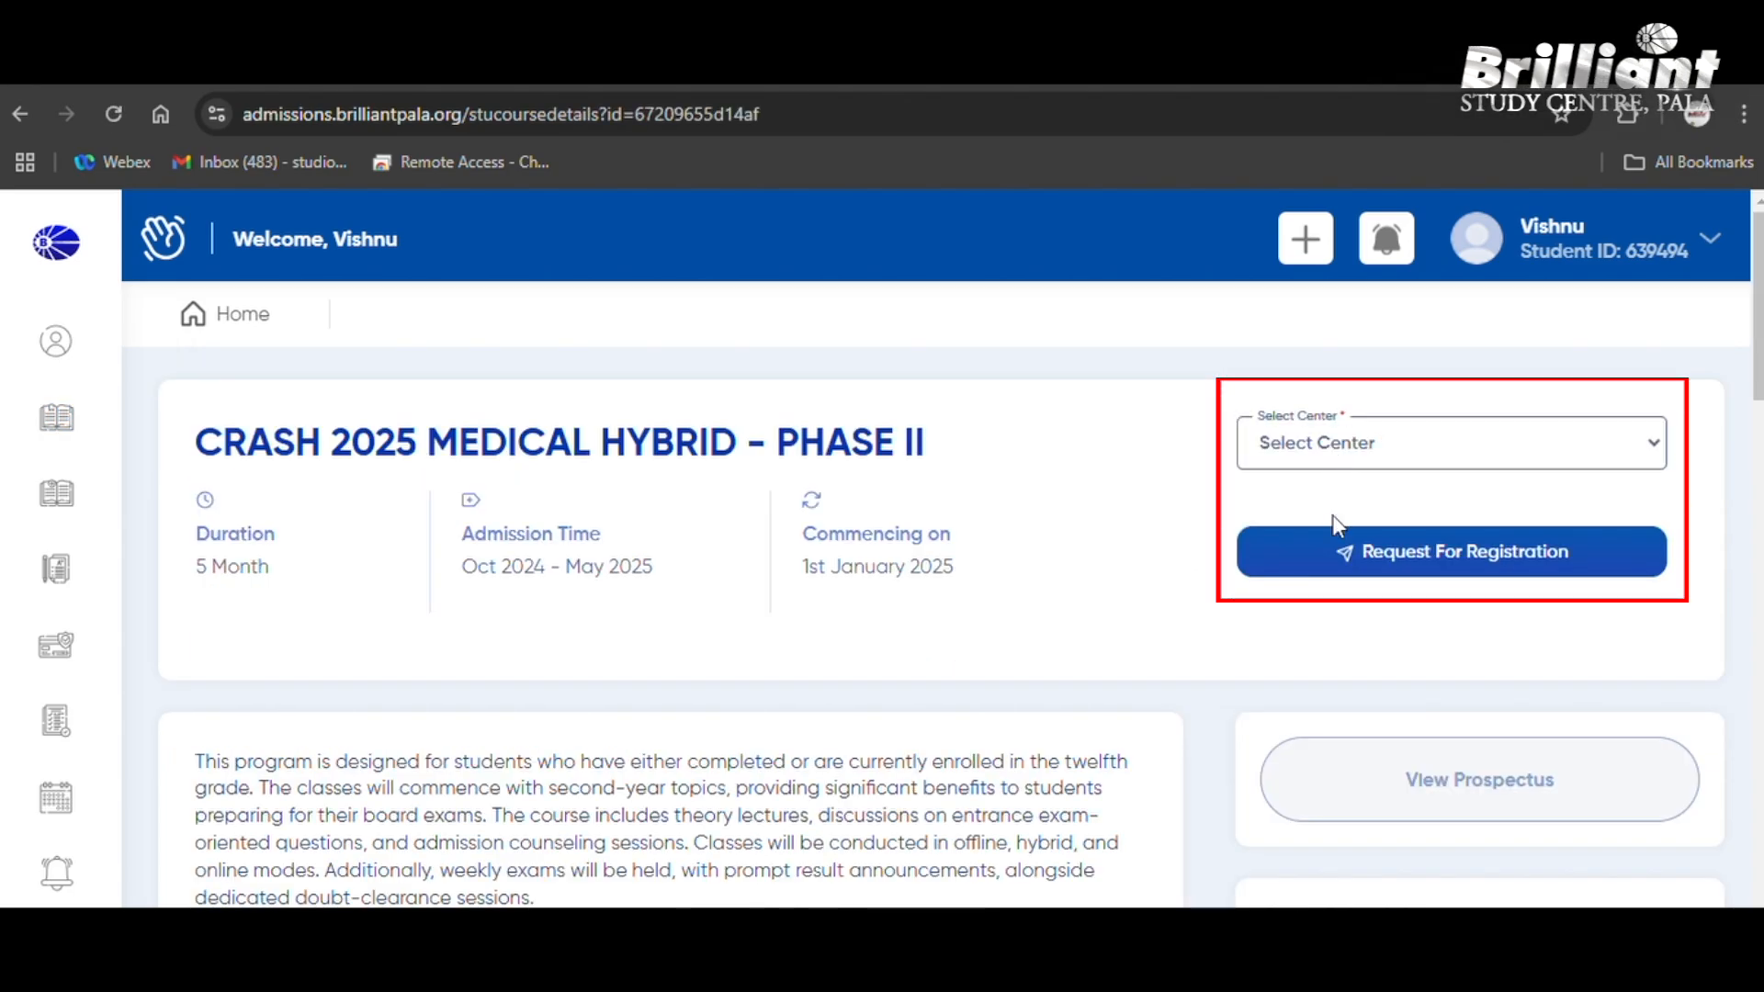
# Request registration for CRASH 2025 MEDICAL HYBRID – PHASE II at Pala, citing Social Media.
pyautogui.click(1383, 746)
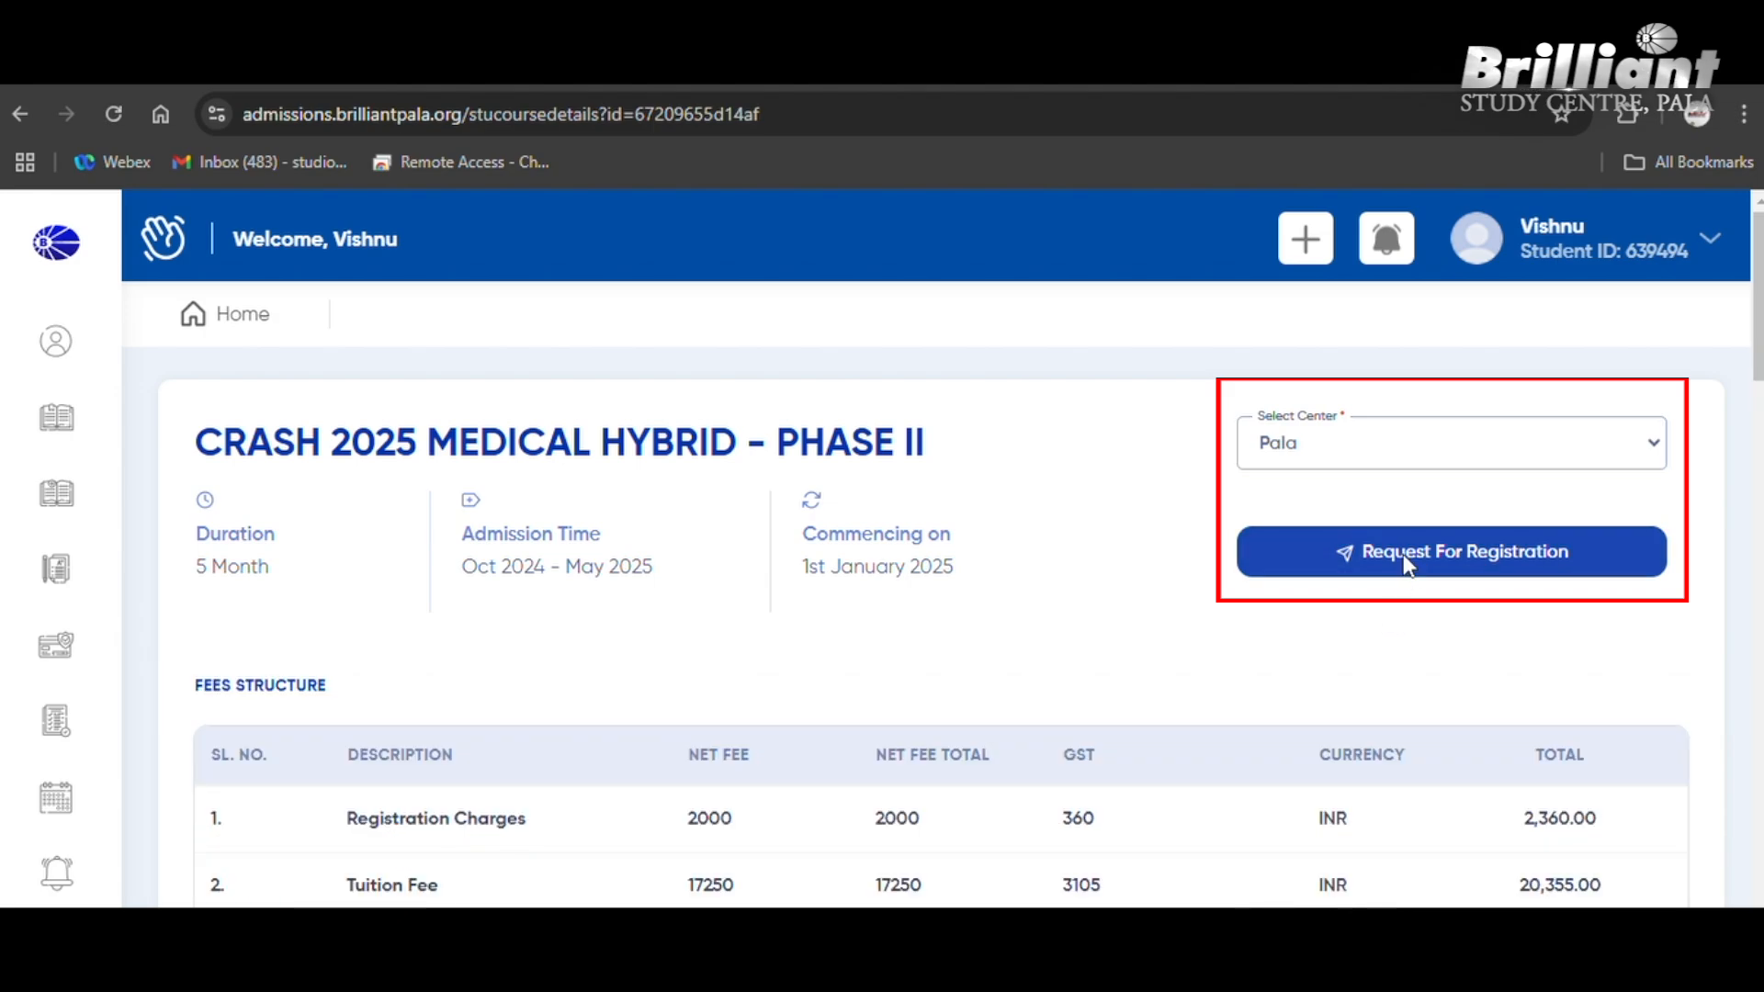
pyautogui.click(1409, 564)
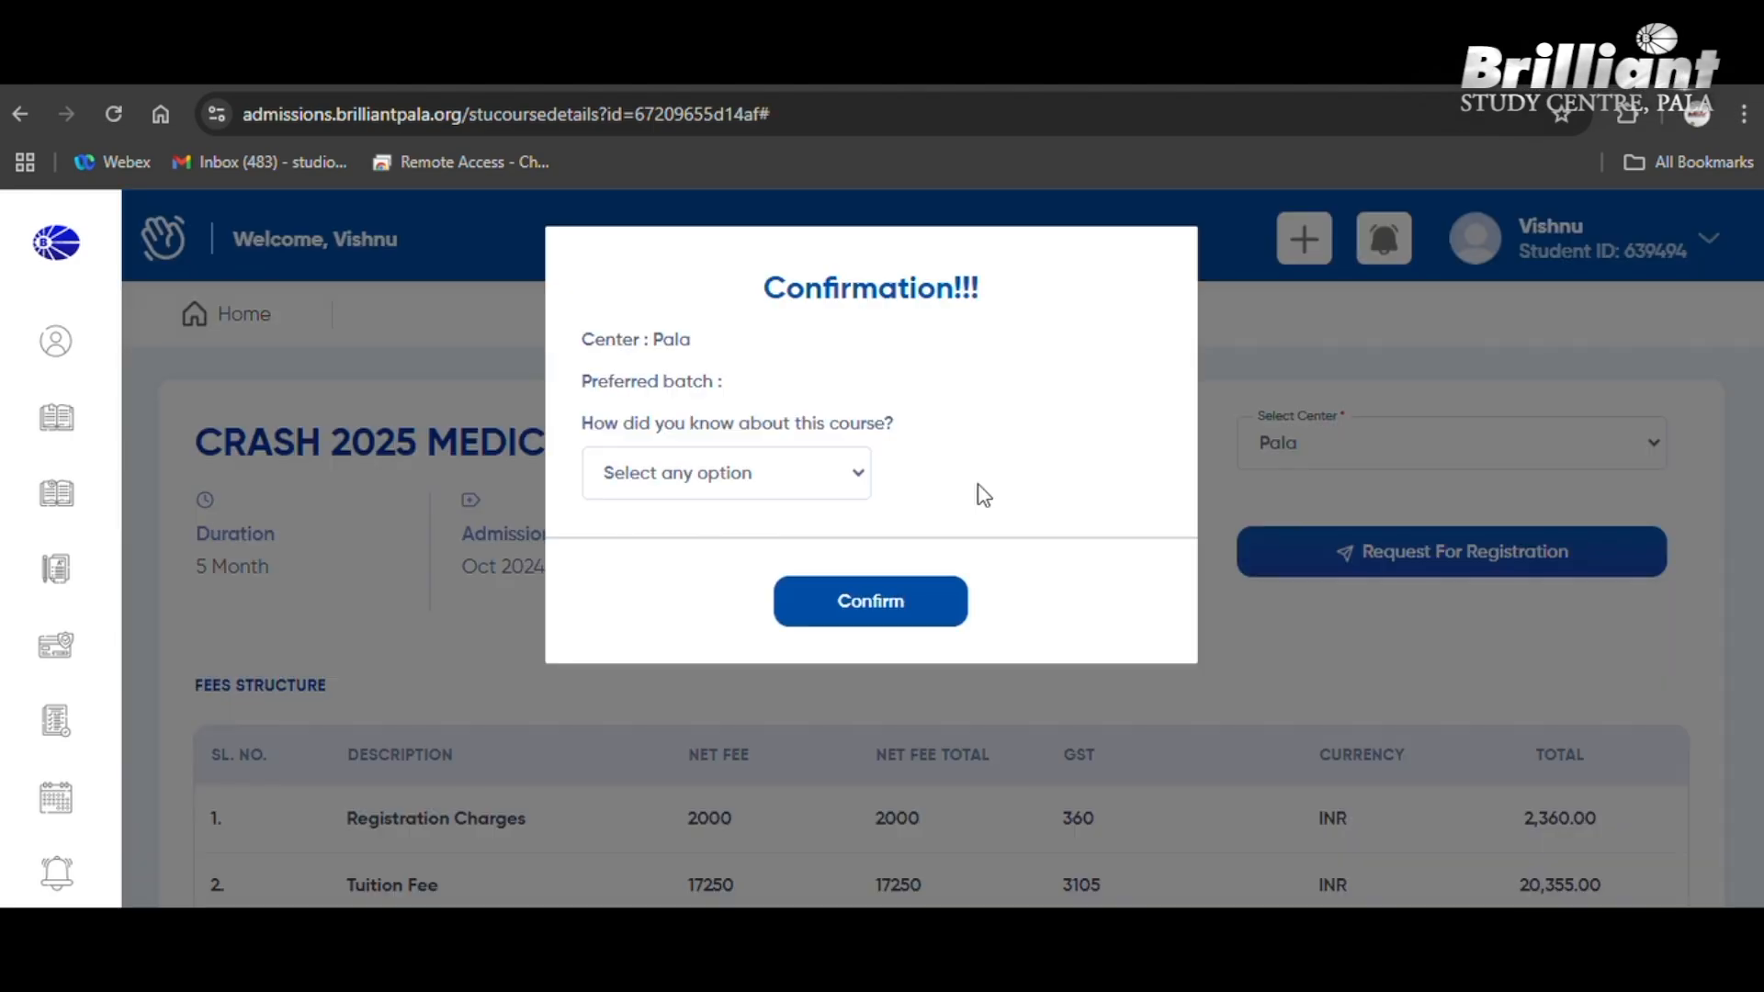
pyautogui.click(850, 487)
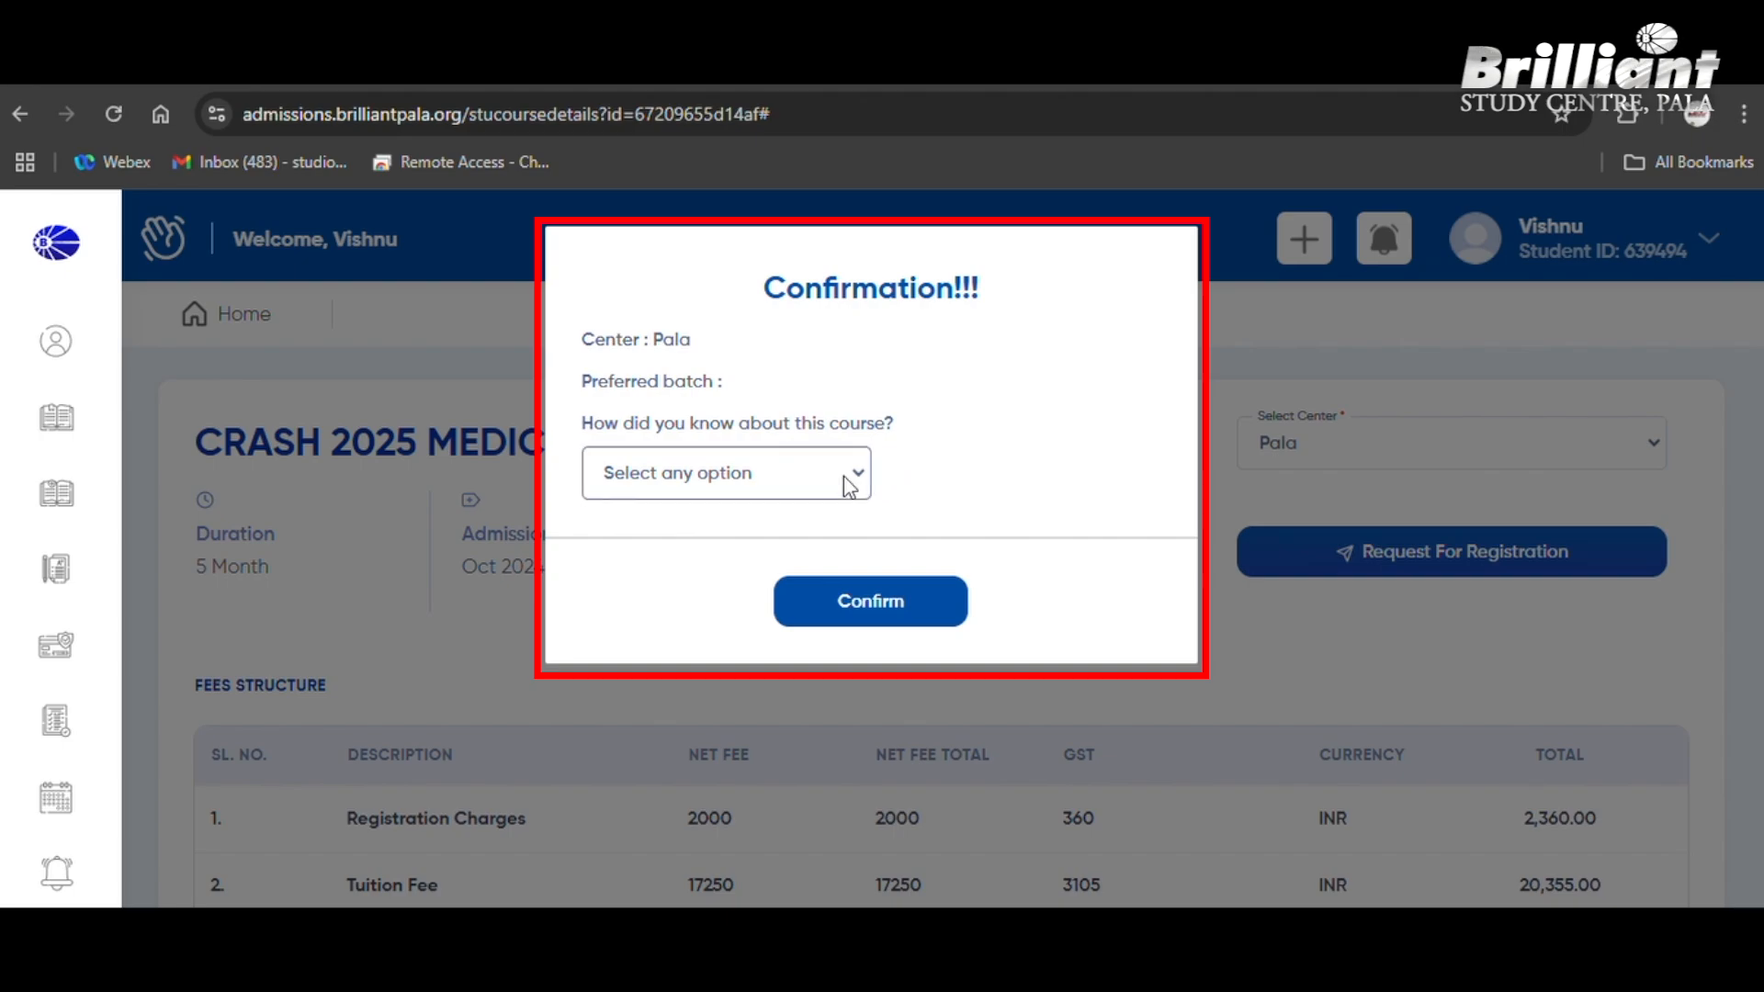
pyautogui.click(694, 567)
pyautogui.click(818, 602)
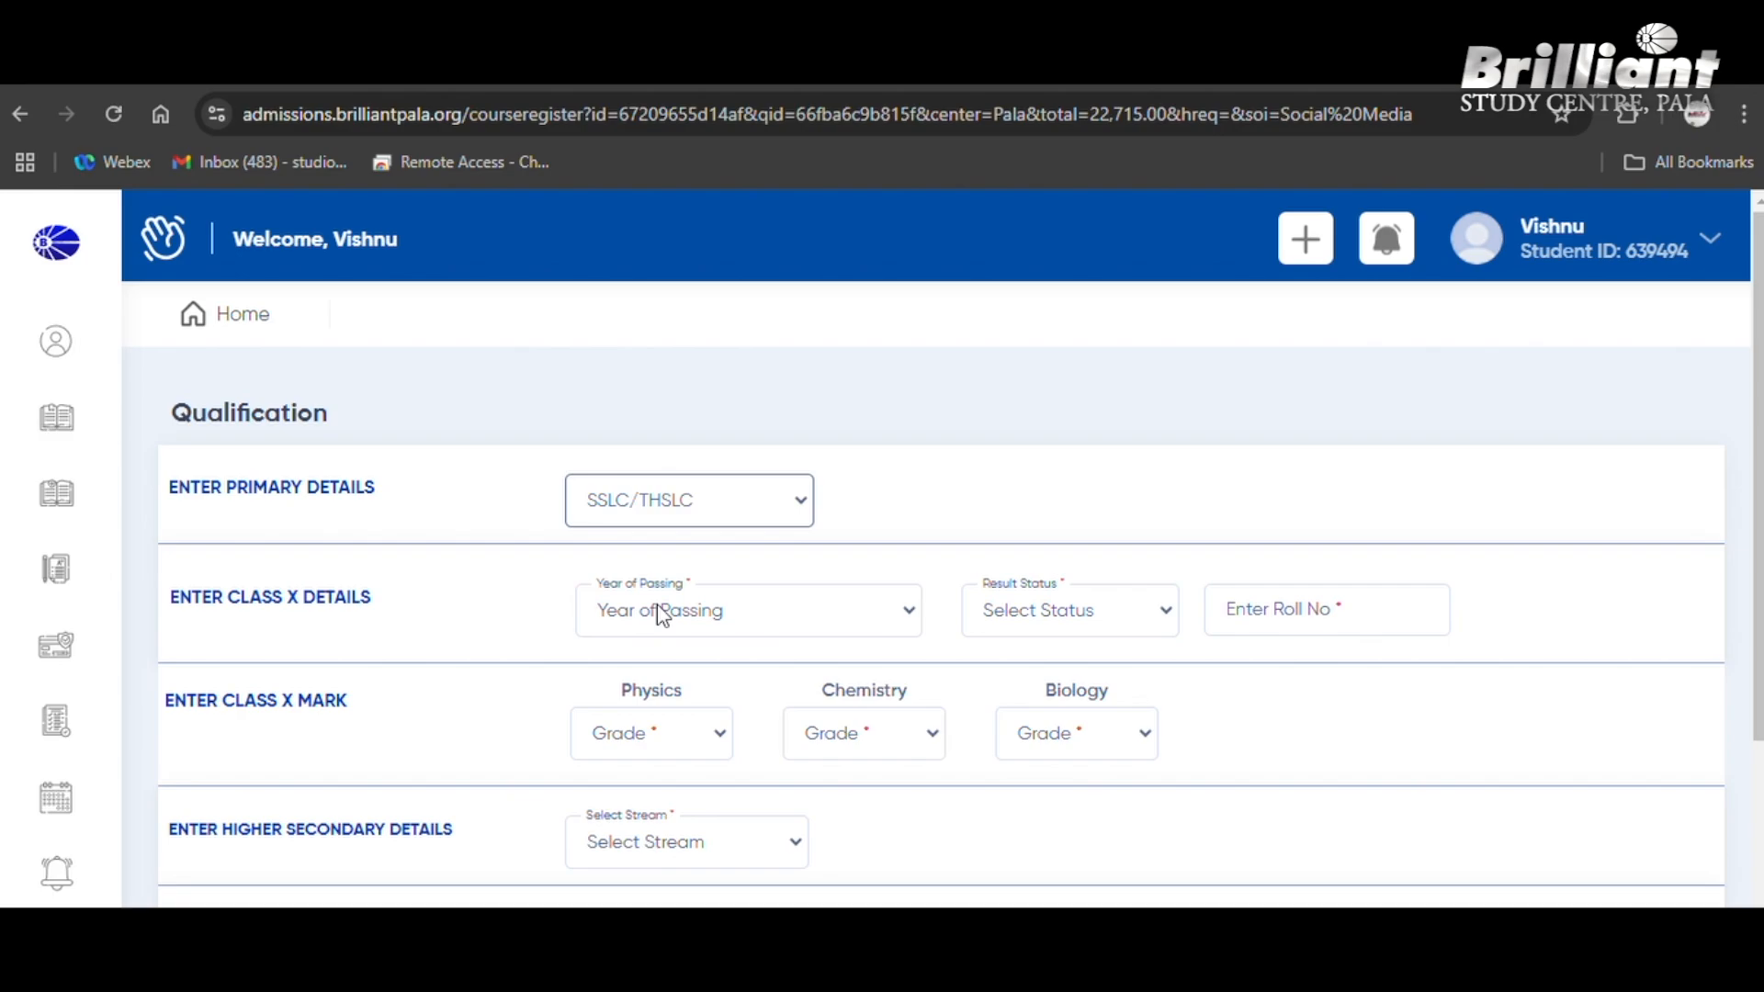
# Enter Class X as passed in 2022 with A+ in Physics, Chemistry and Biology.
pyautogui.scroll(-1, 658, 611)
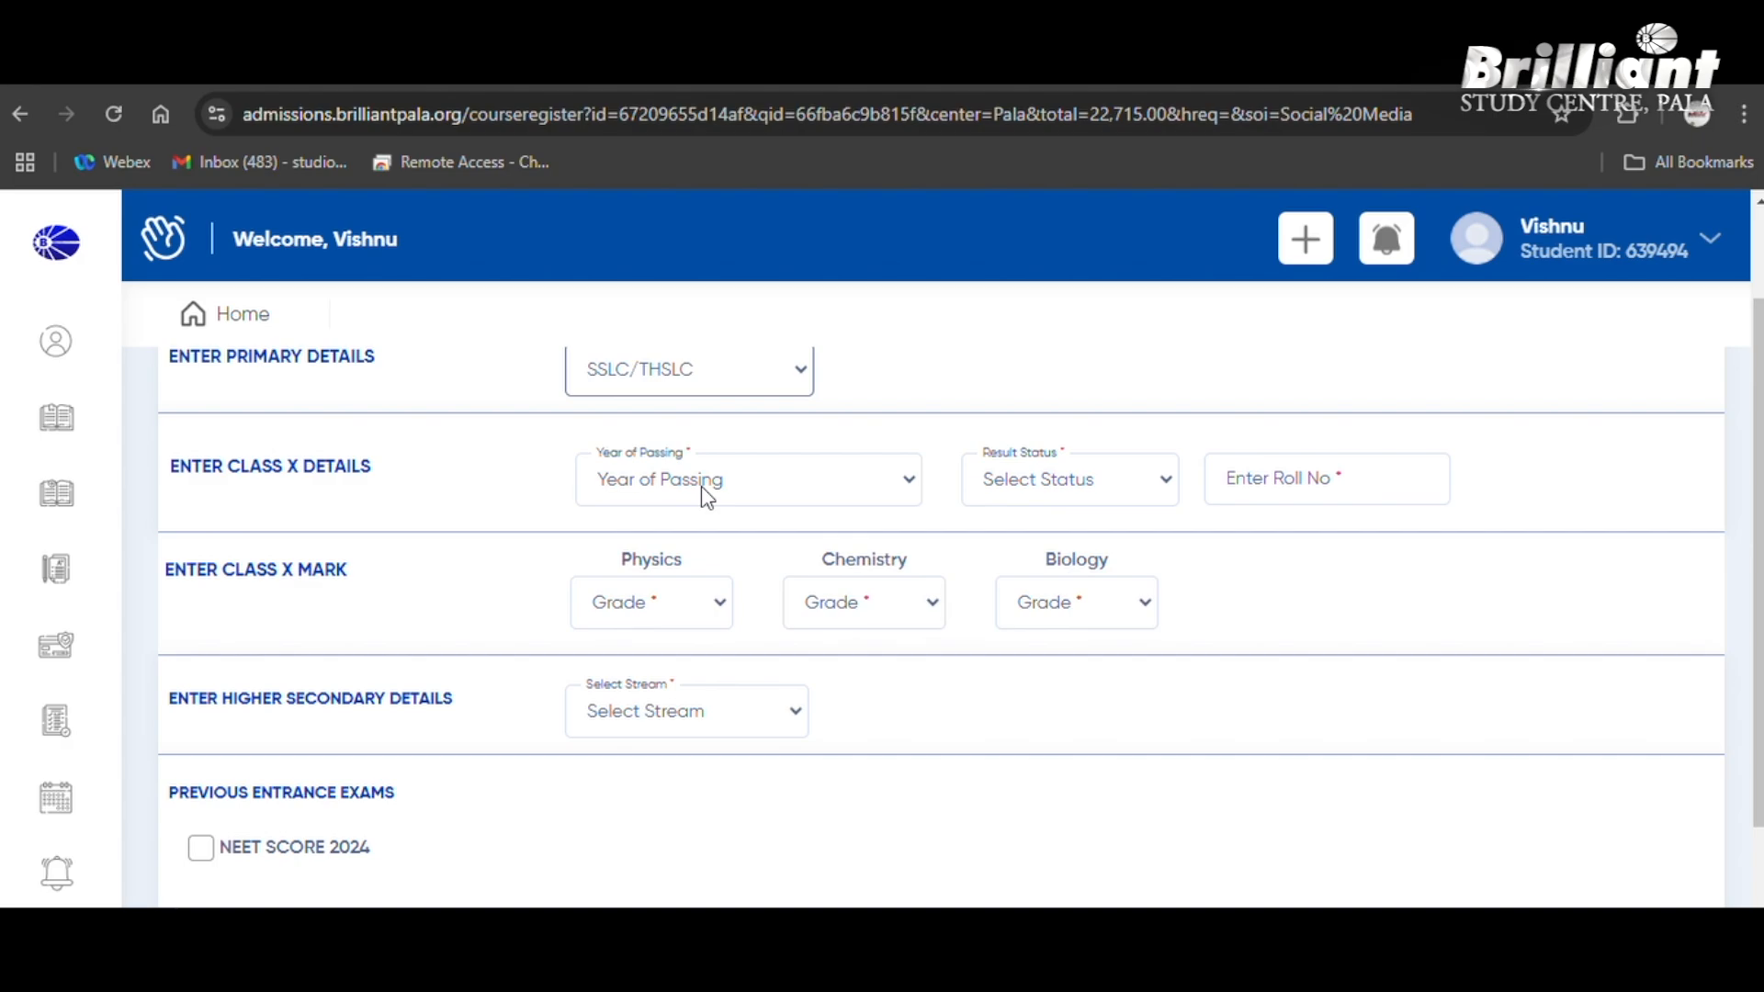
pyautogui.click(643, 484)
pyautogui.click(654, 677)
pyautogui.click(1056, 480)
pyautogui.click(1038, 552)
pyautogui.click(1315, 476)
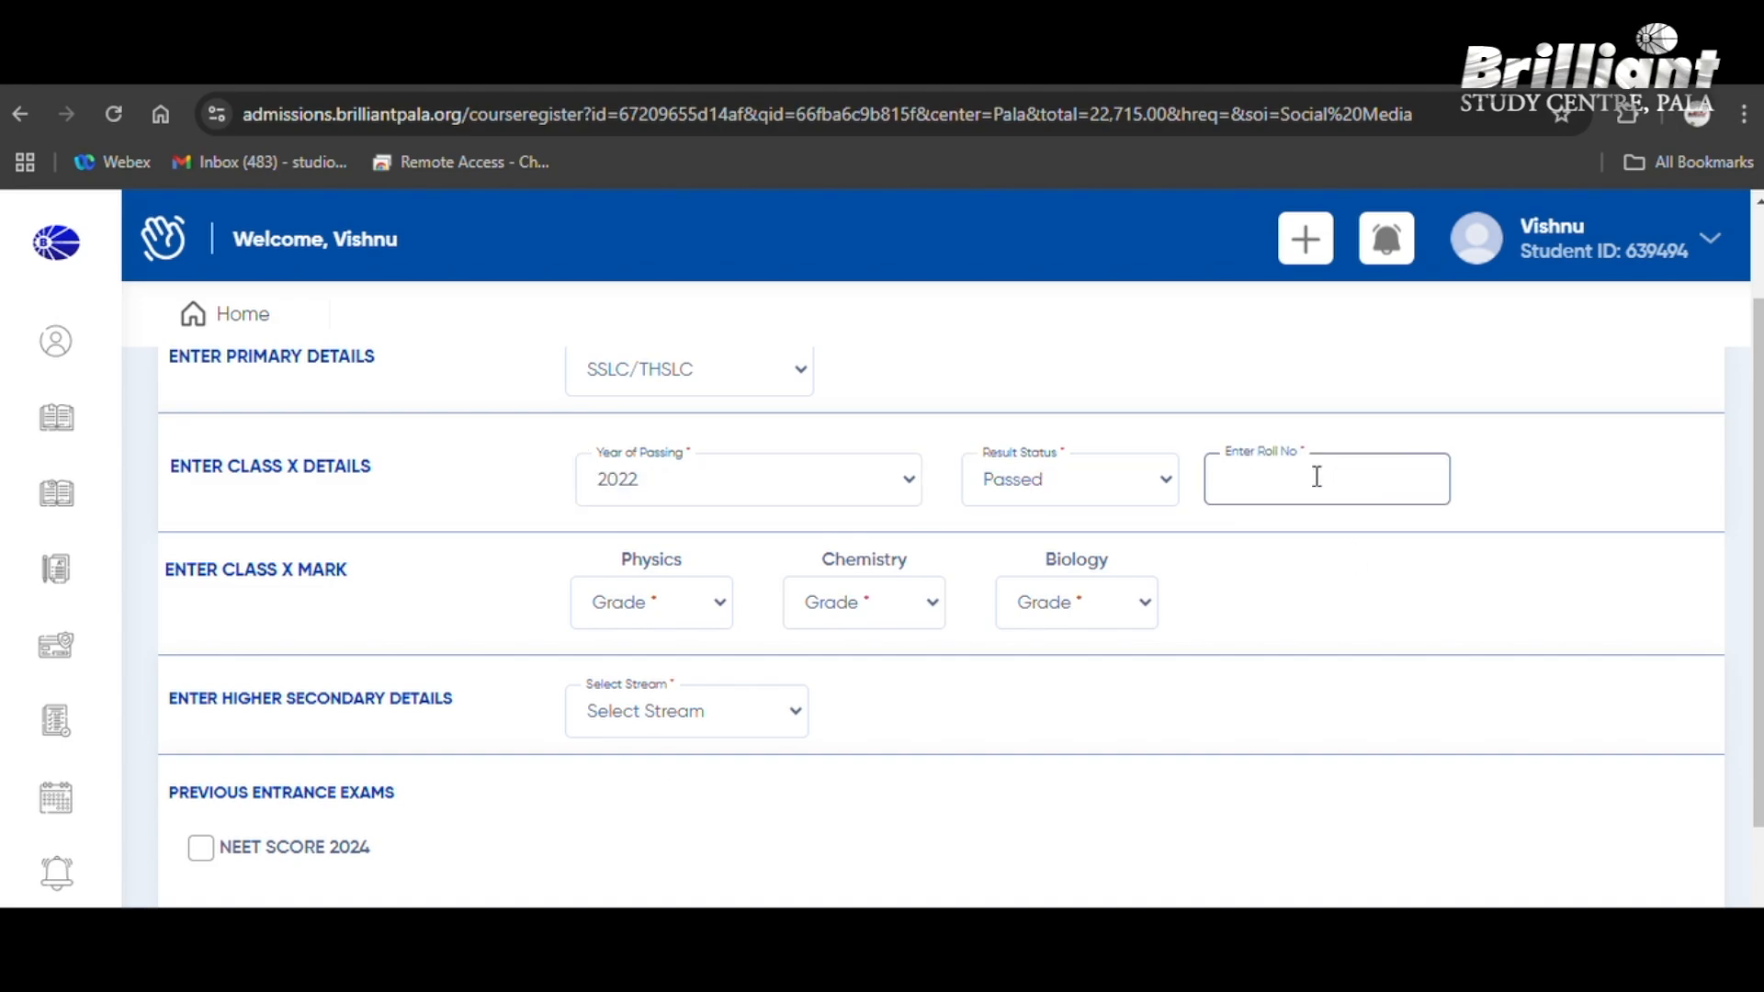
pyautogui.click(1315, 533)
pyautogui.click(676, 604)
pyautogui.click(990, 676)
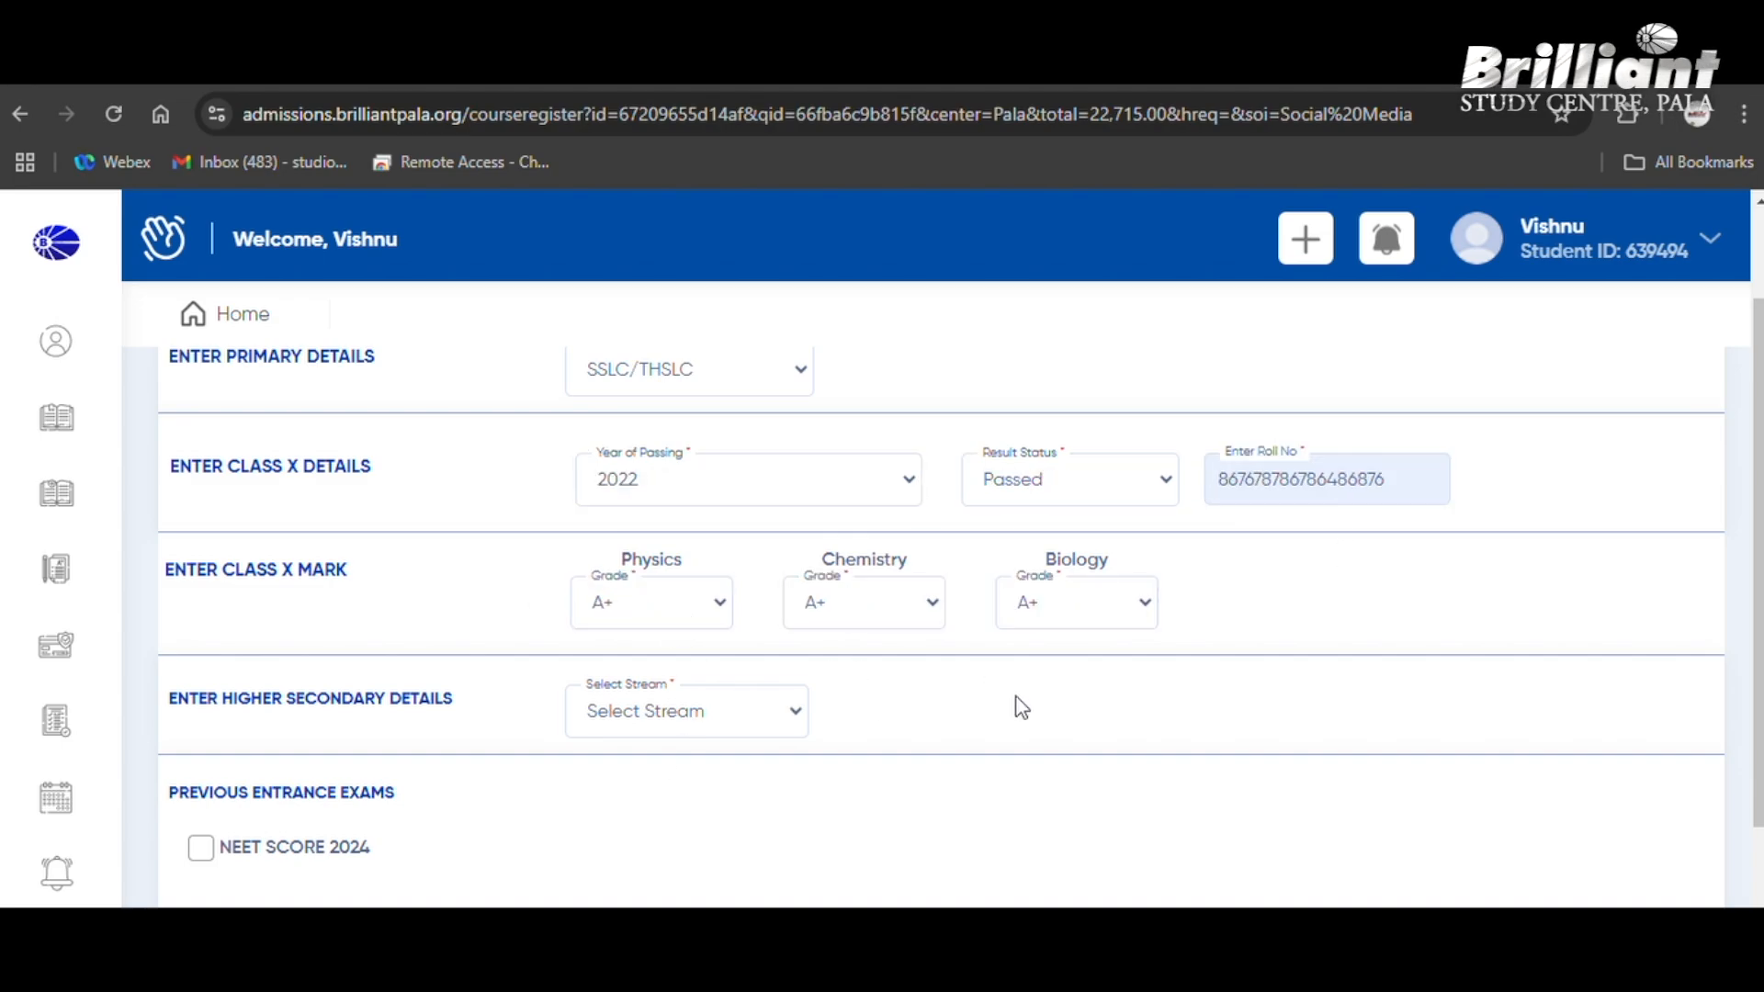
# Enter CBSE Class XII, passed 2024, with marks 99, 98 and 99.
pyautogui.scroll(-2, 1021, 707)
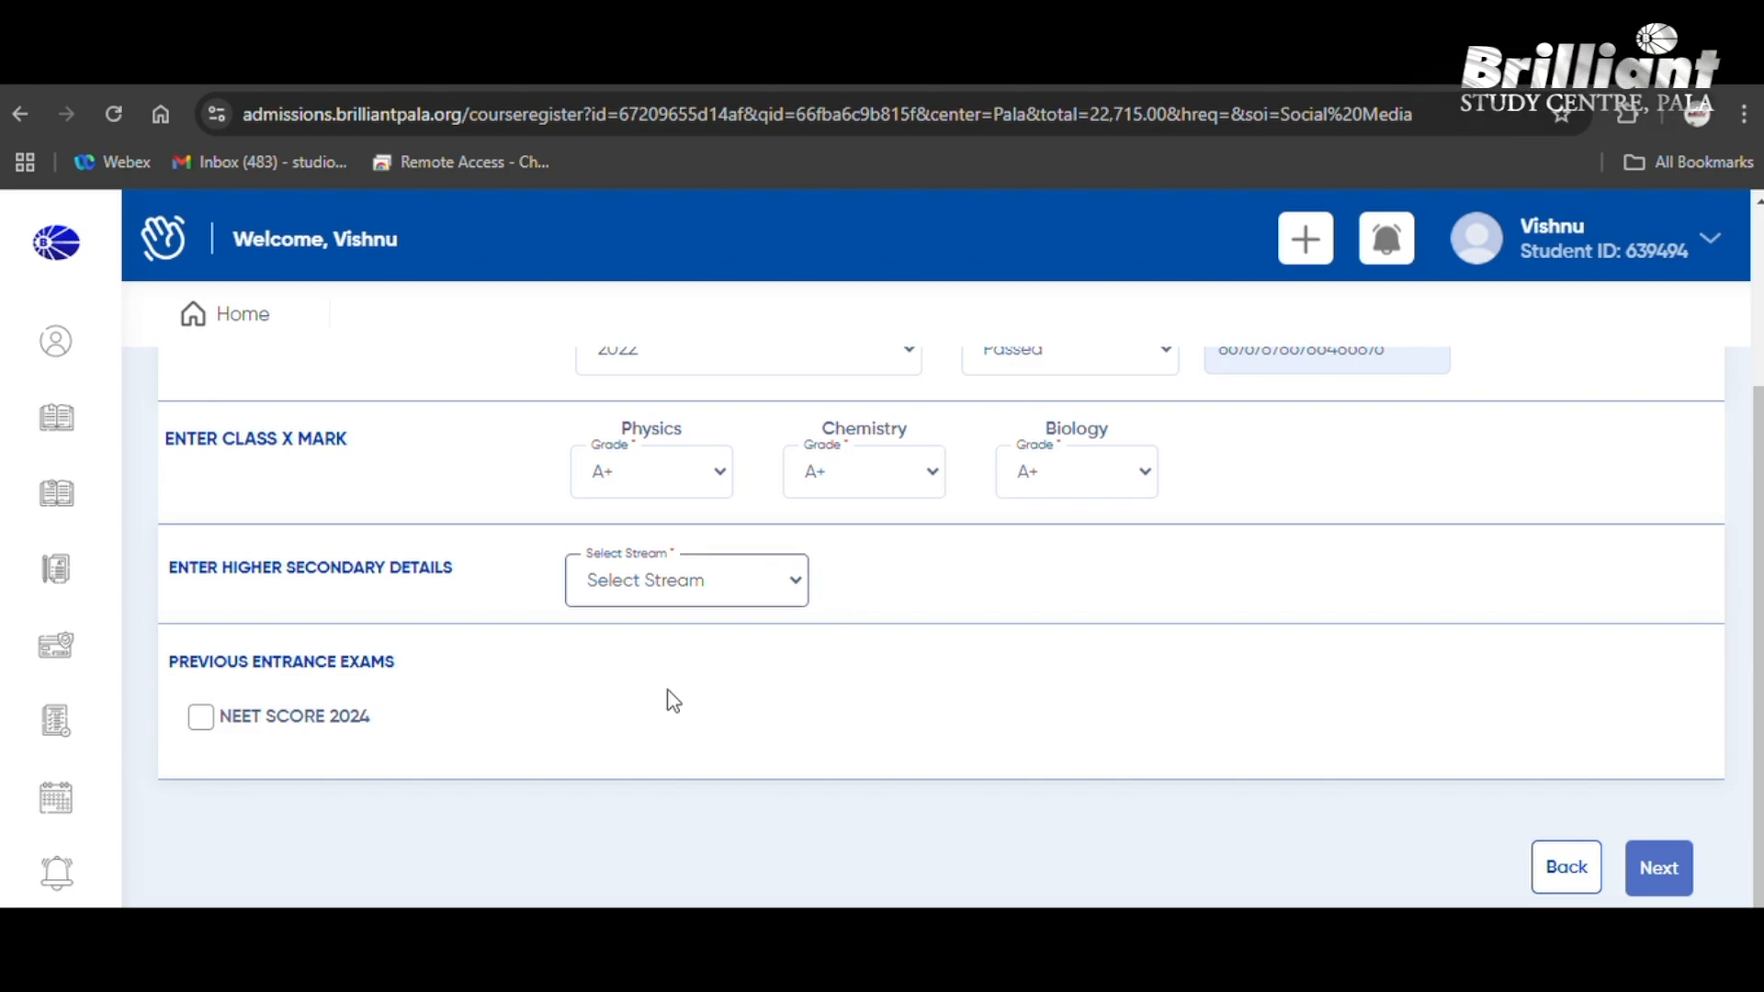
pyautogui.press('Down')
pyautogui.scroll(-3, 634, 569)
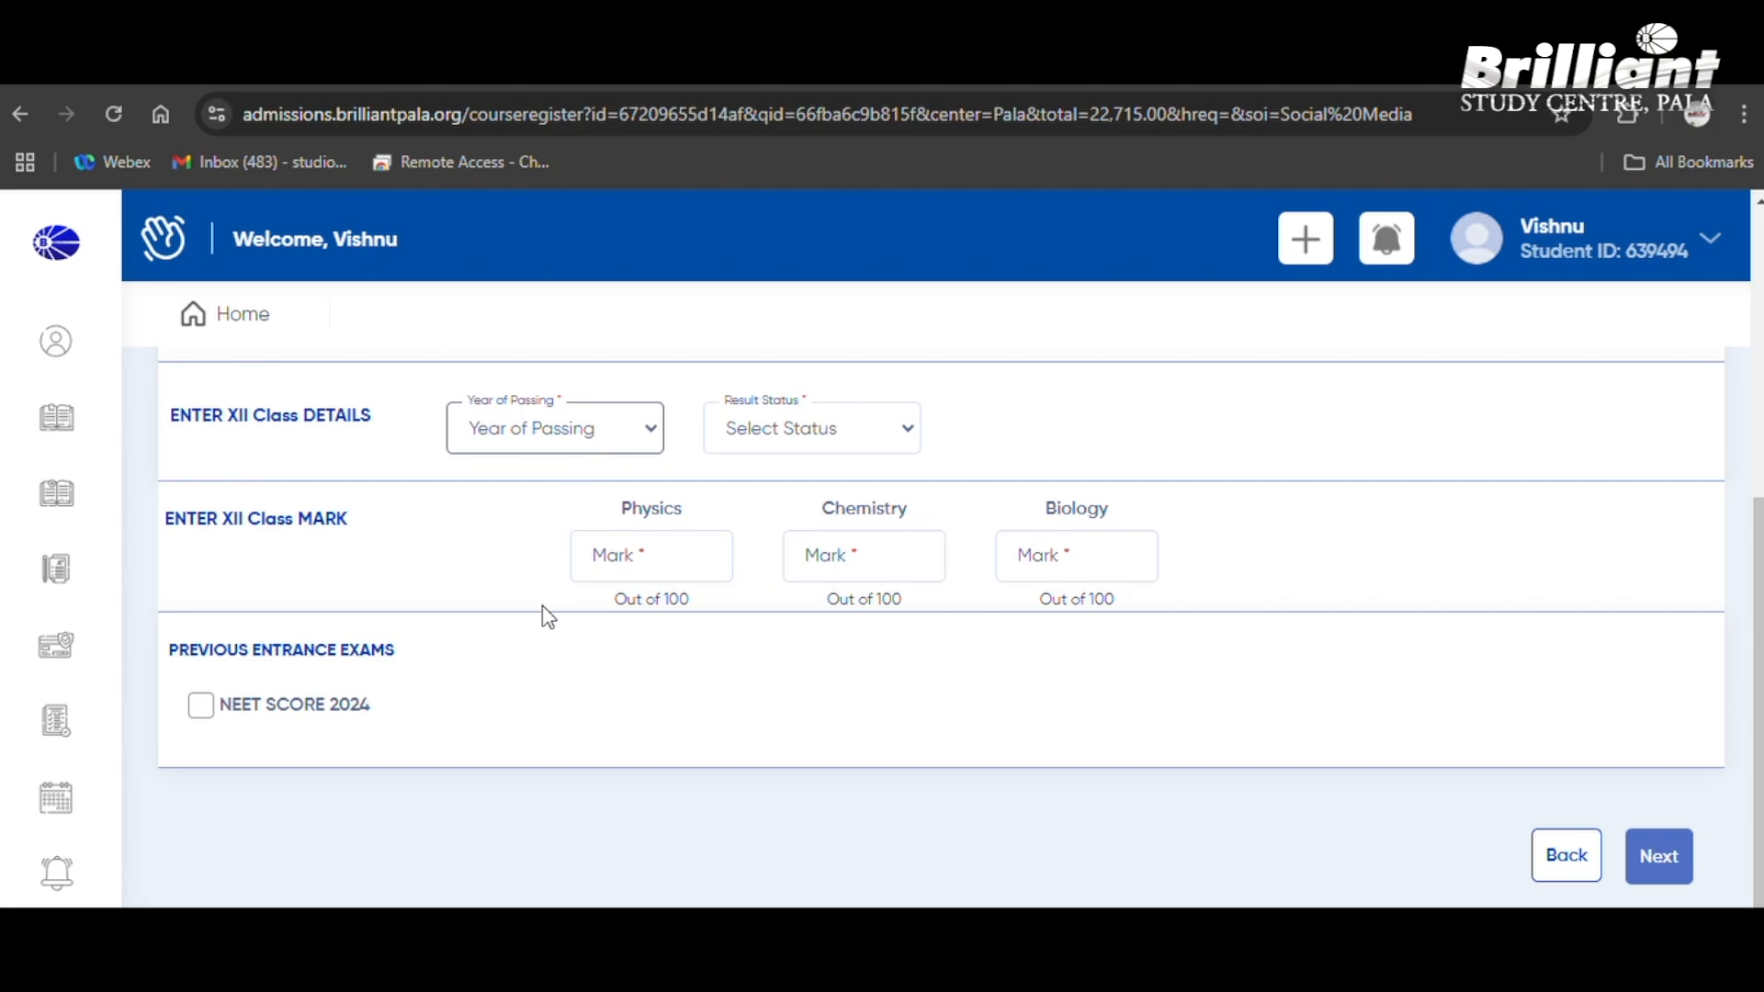
pyautogui.press('Down')
pyautogui.press('Tab')
pyautogui.press('Down')
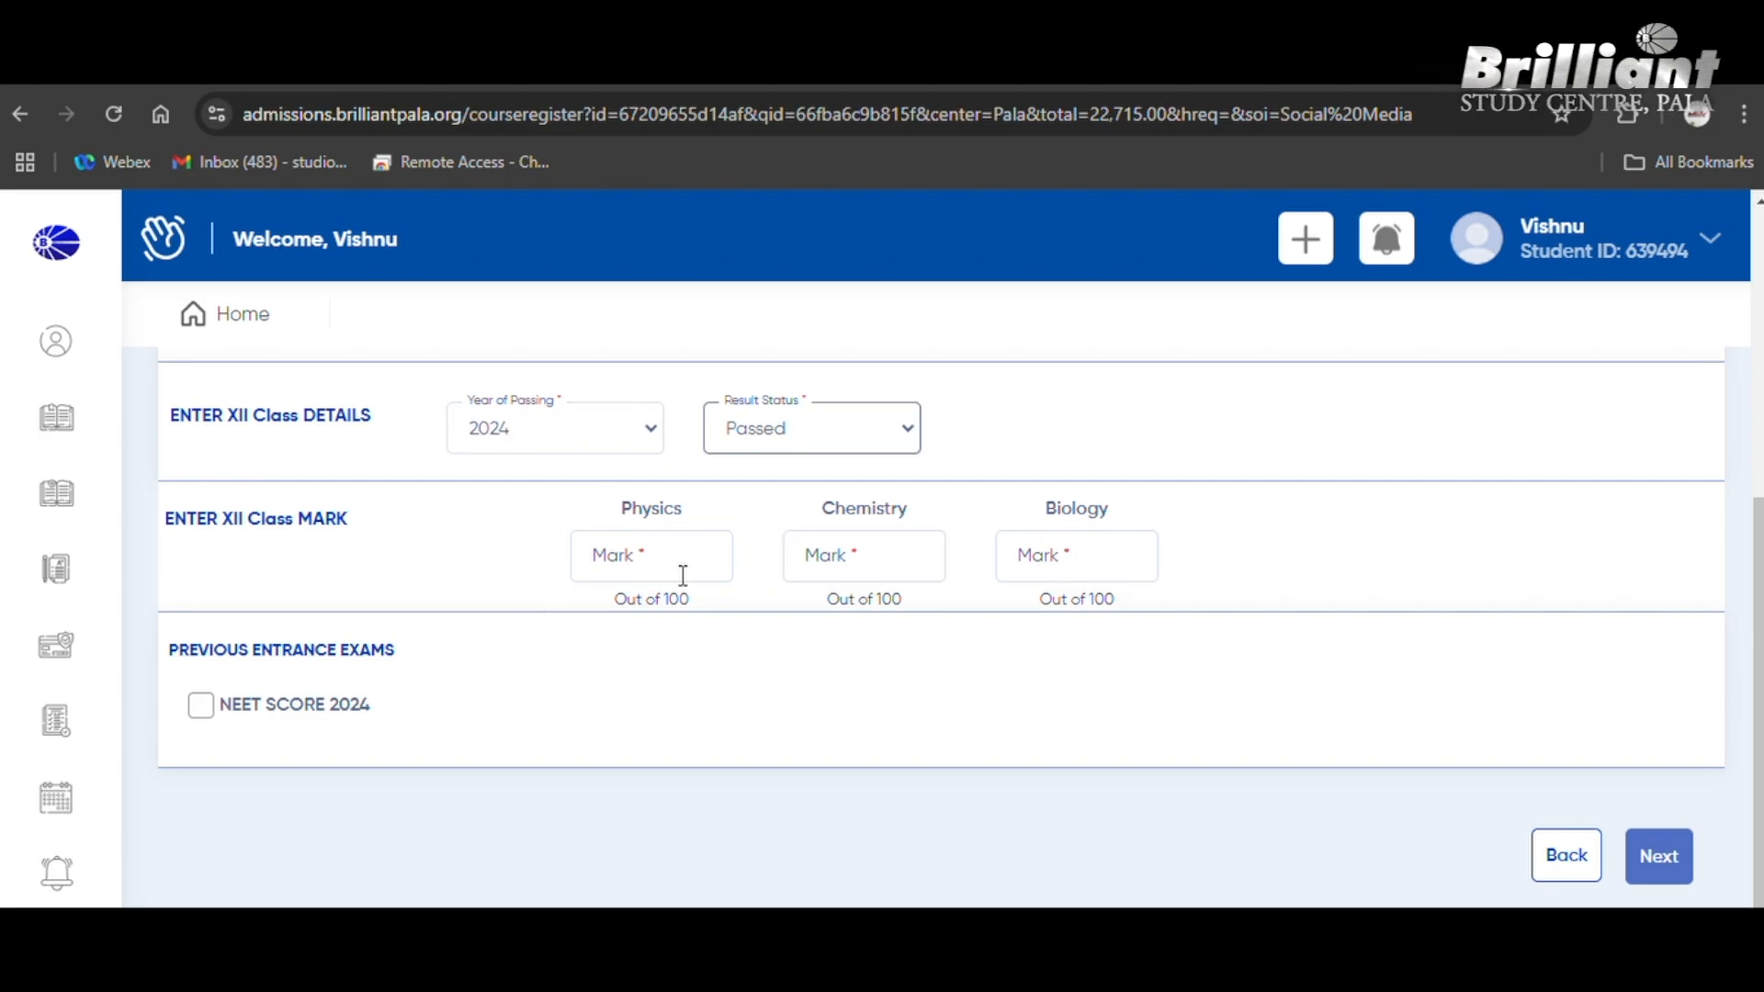
pyautogui.press('Tab')
pyautogui.write('99')
pyautogui.press('Tab')
pyautogui.write('98')
pyautogui.press('Tab')
pyautogui.write('99')
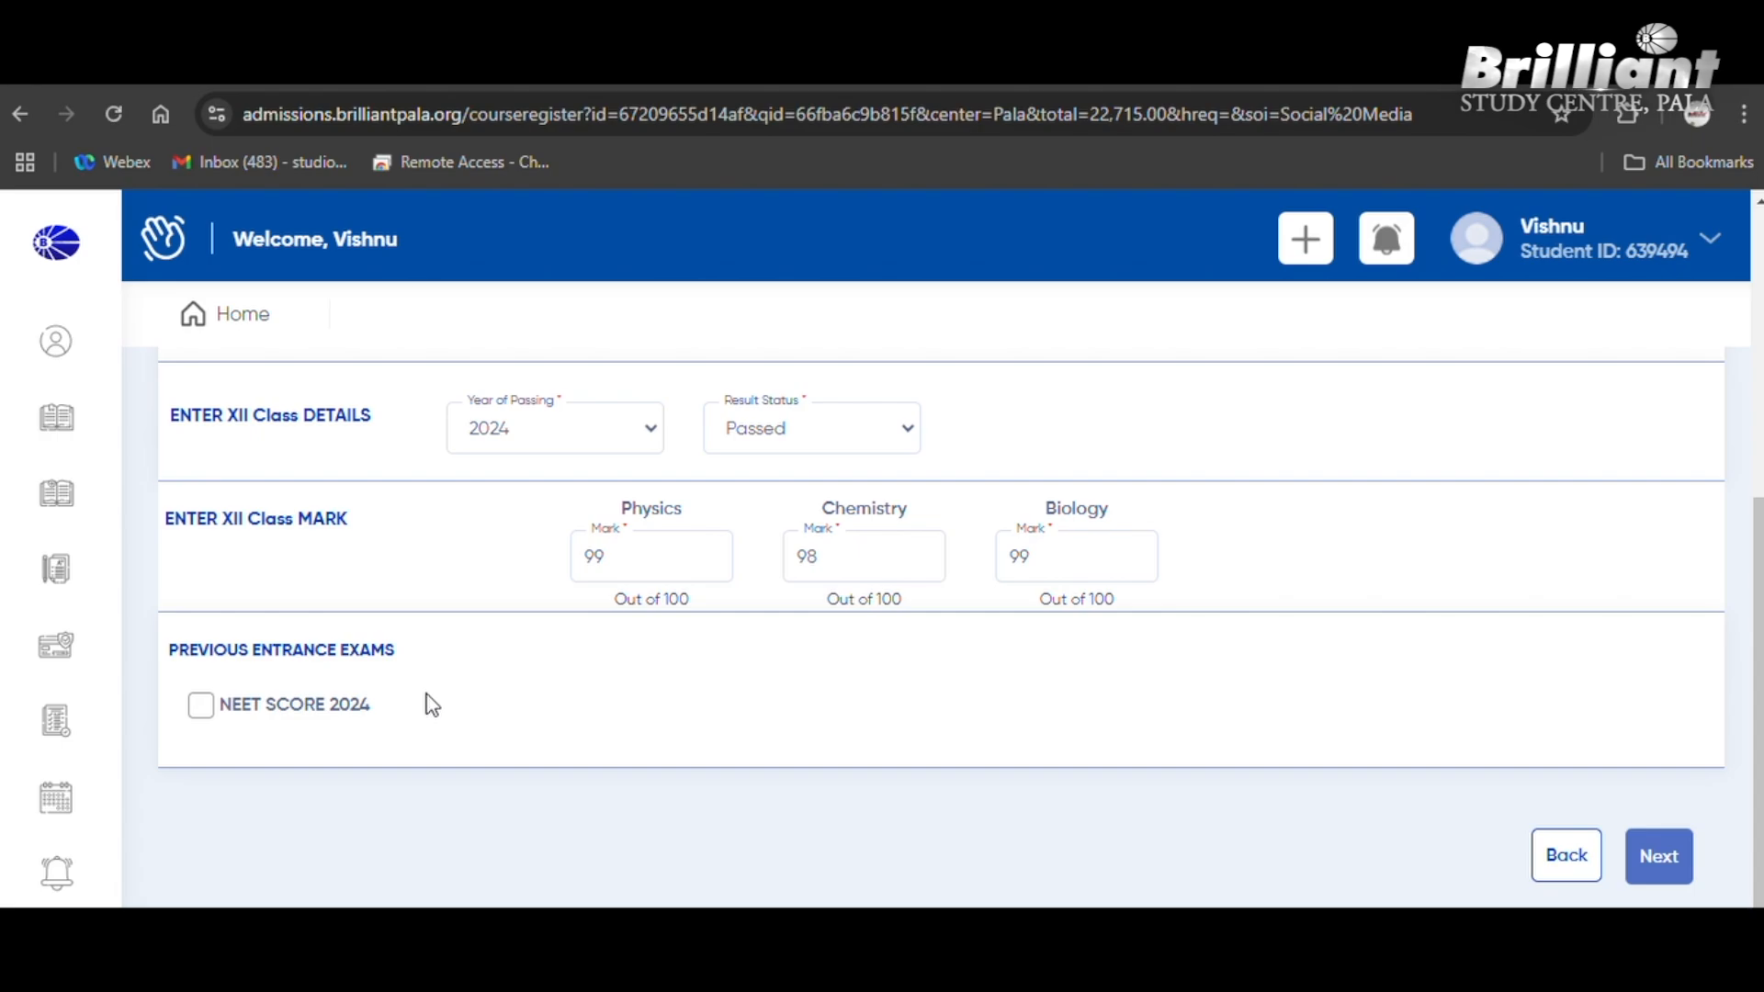
# Add a NEET SCORE 2024 entry with mark 558, the application number and marksheet upload.
pyautogui.click(202, 710)
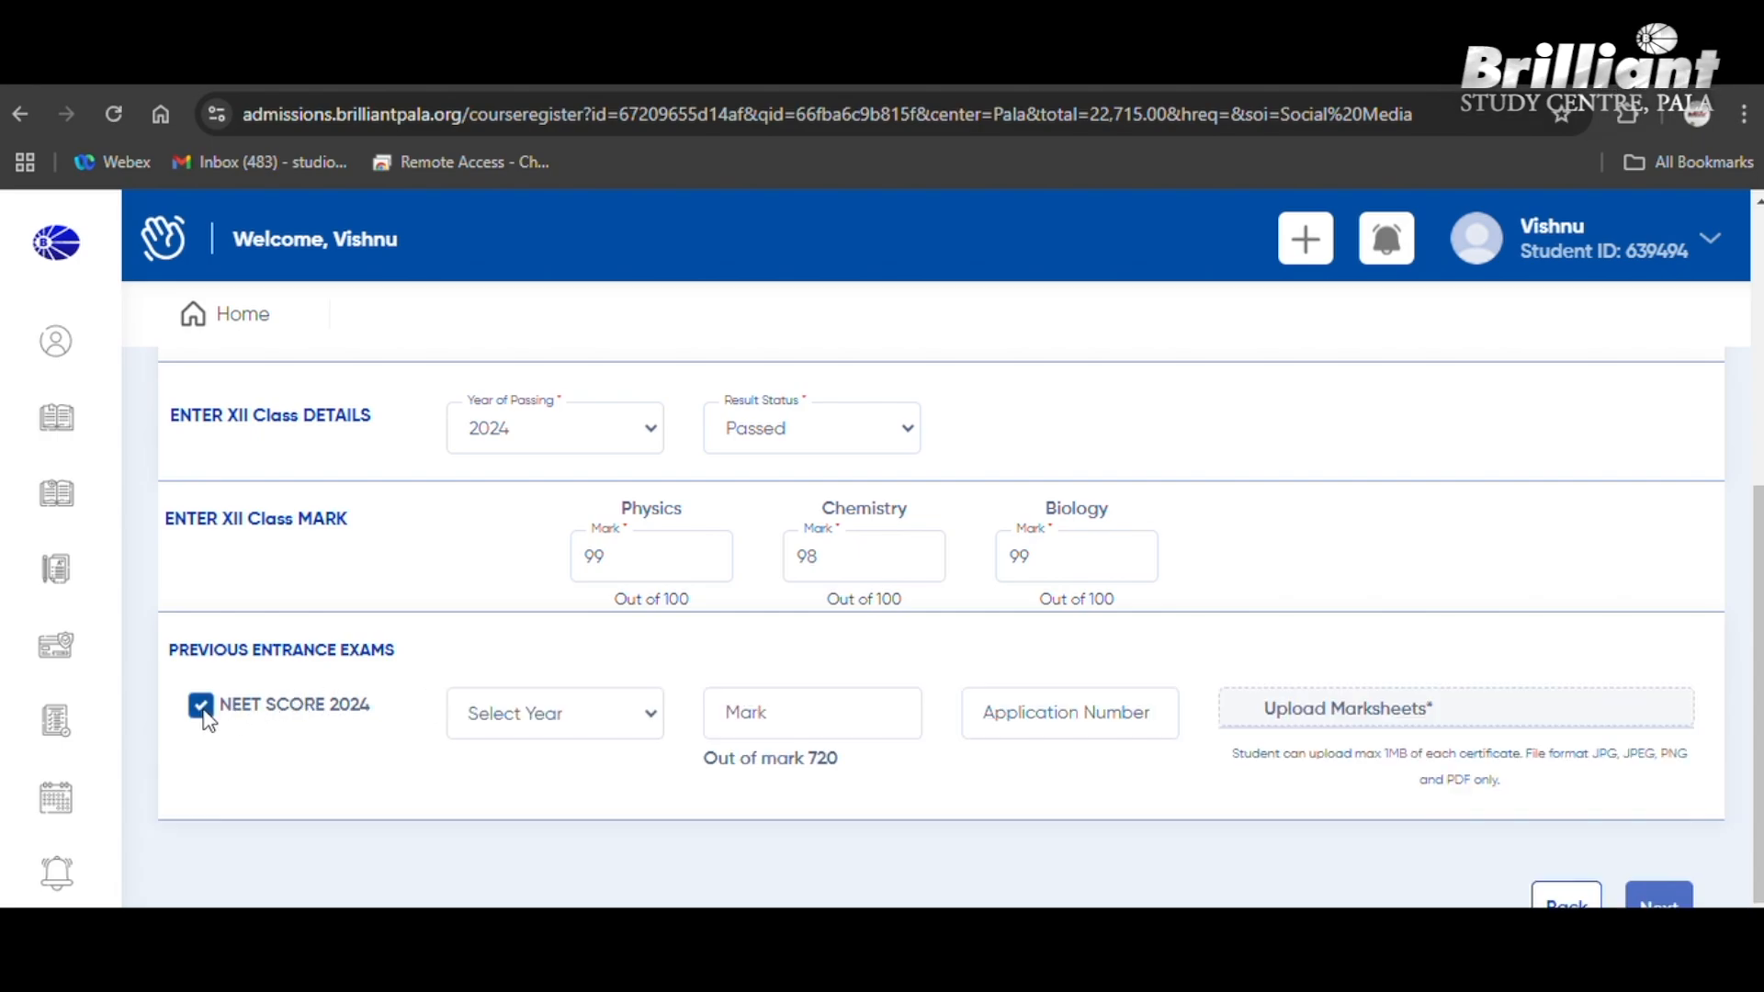
pyautogui.click(546, 713)
pyautogui.click(768, 713)
pyautogui.write('558')
pyautogui.click(1059, 736)
pyautogui.write('999999')
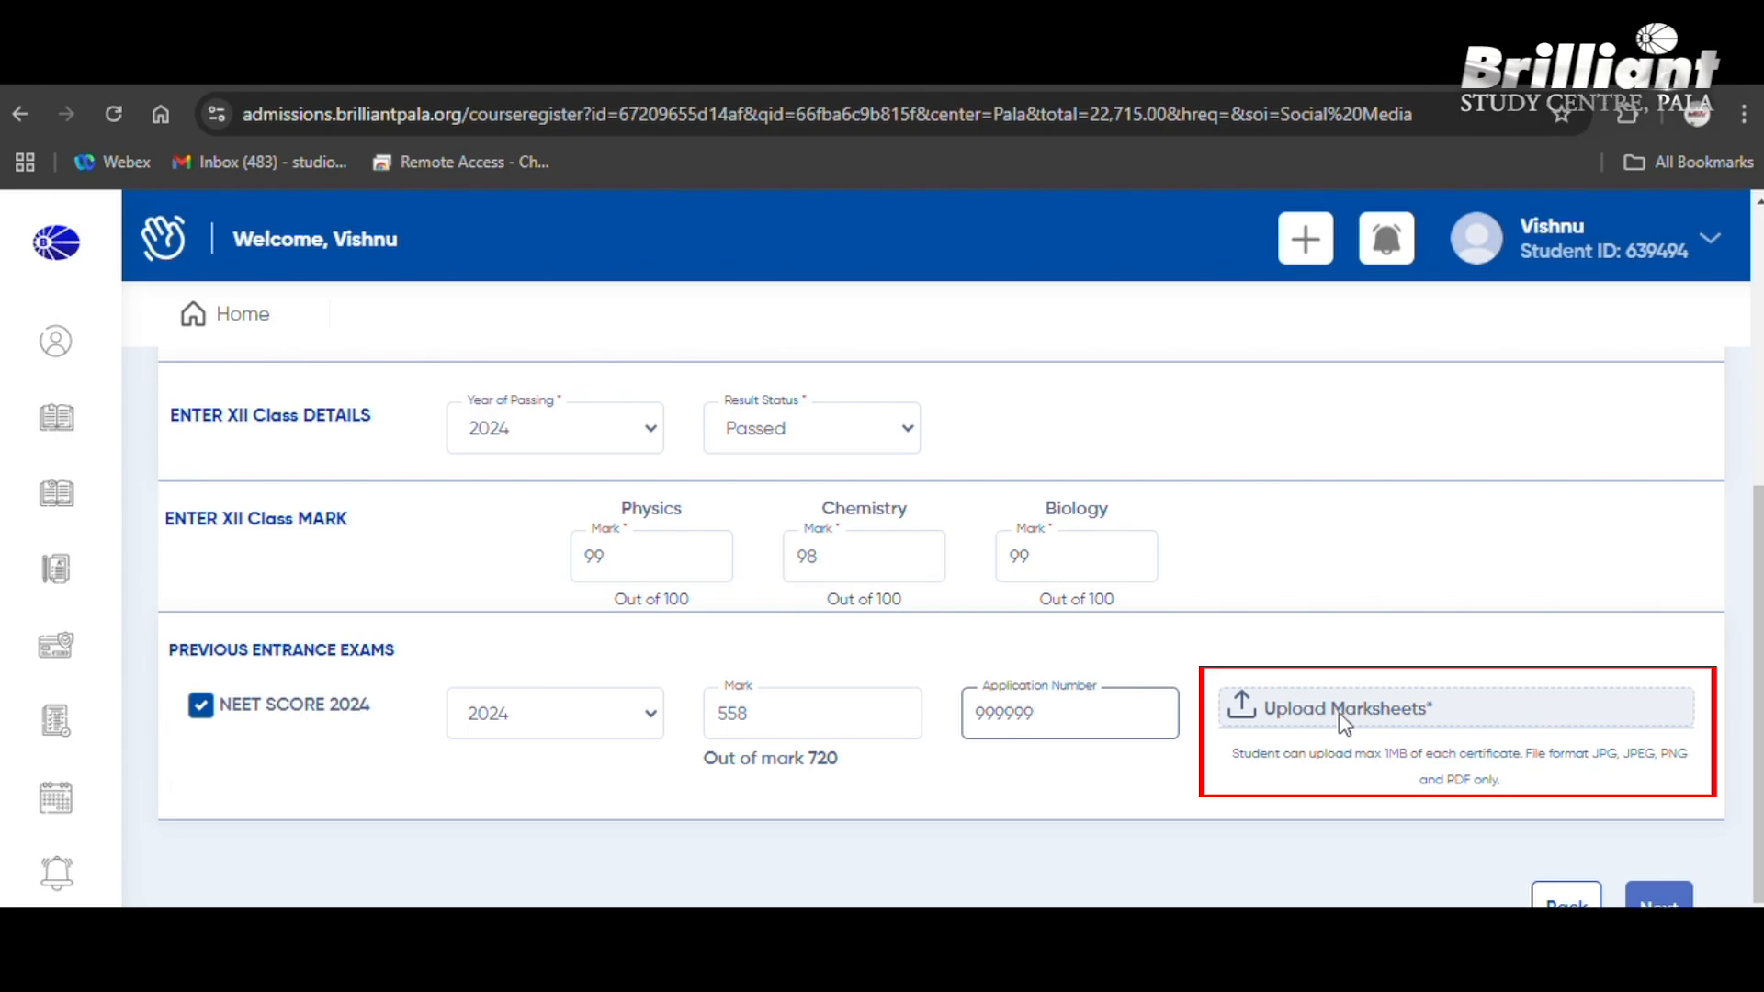
pyautogui.click(1343, 720)
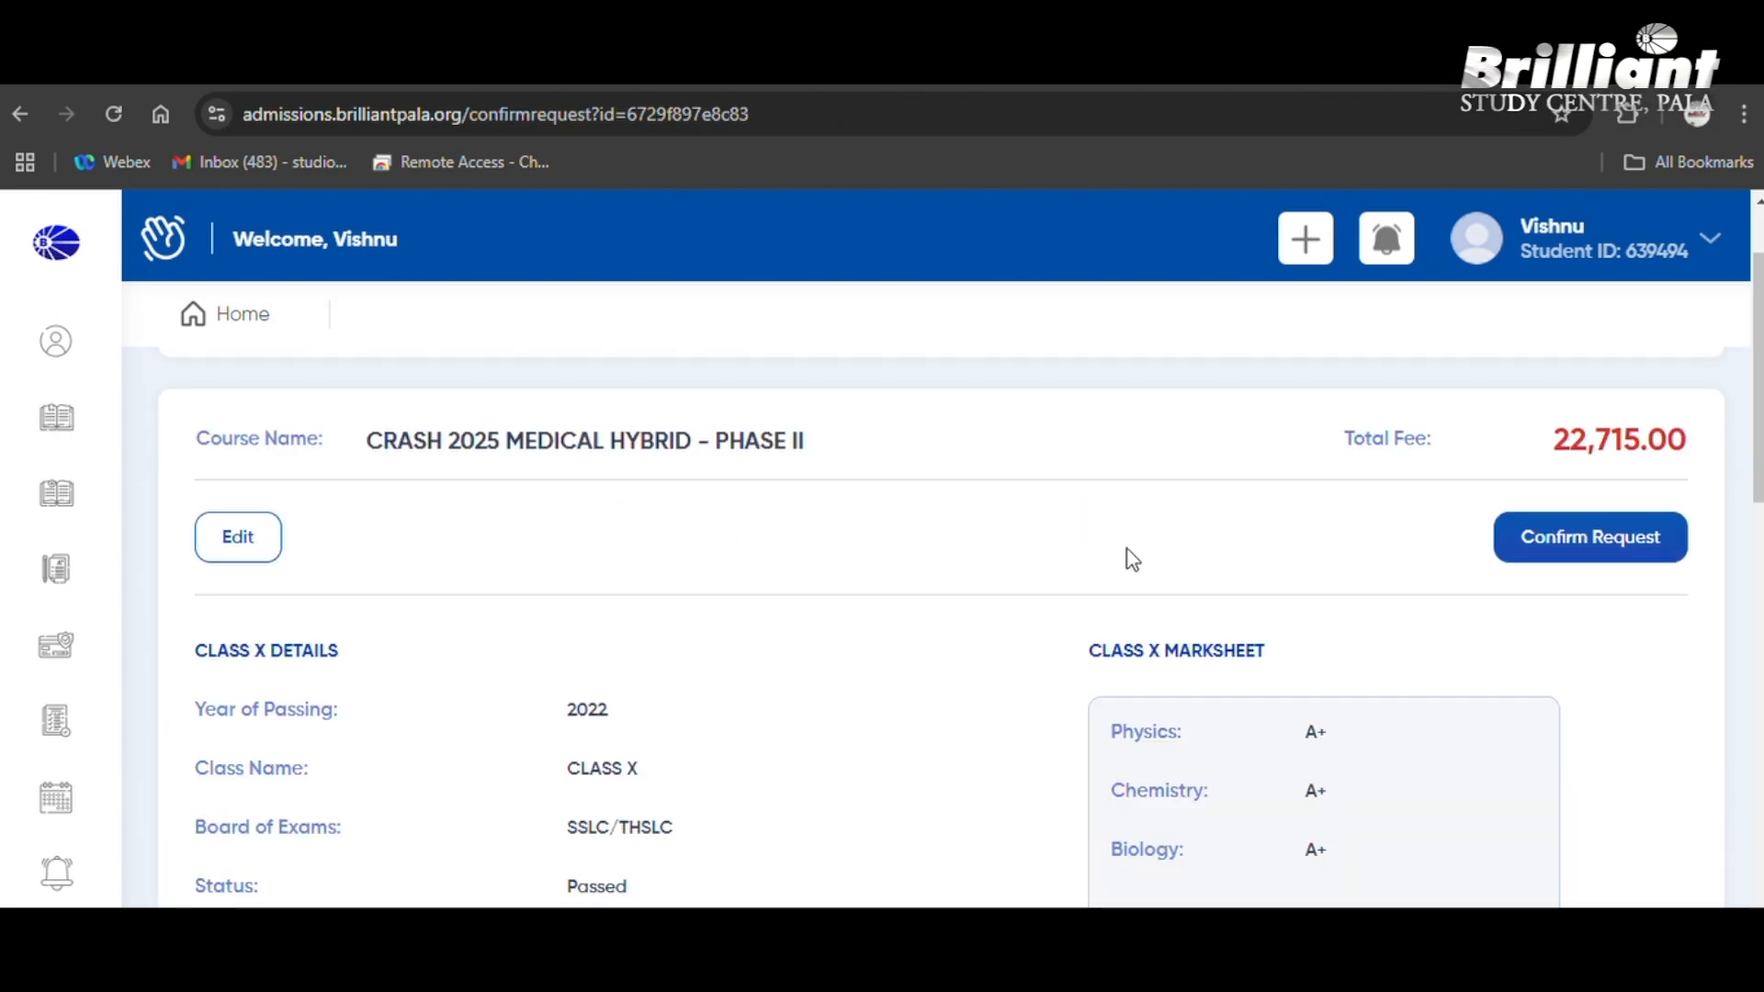
# Review the entered qualifications and fee summary, then confirm the admission request.
pyautogui.scroll(-3, 1128, 549)
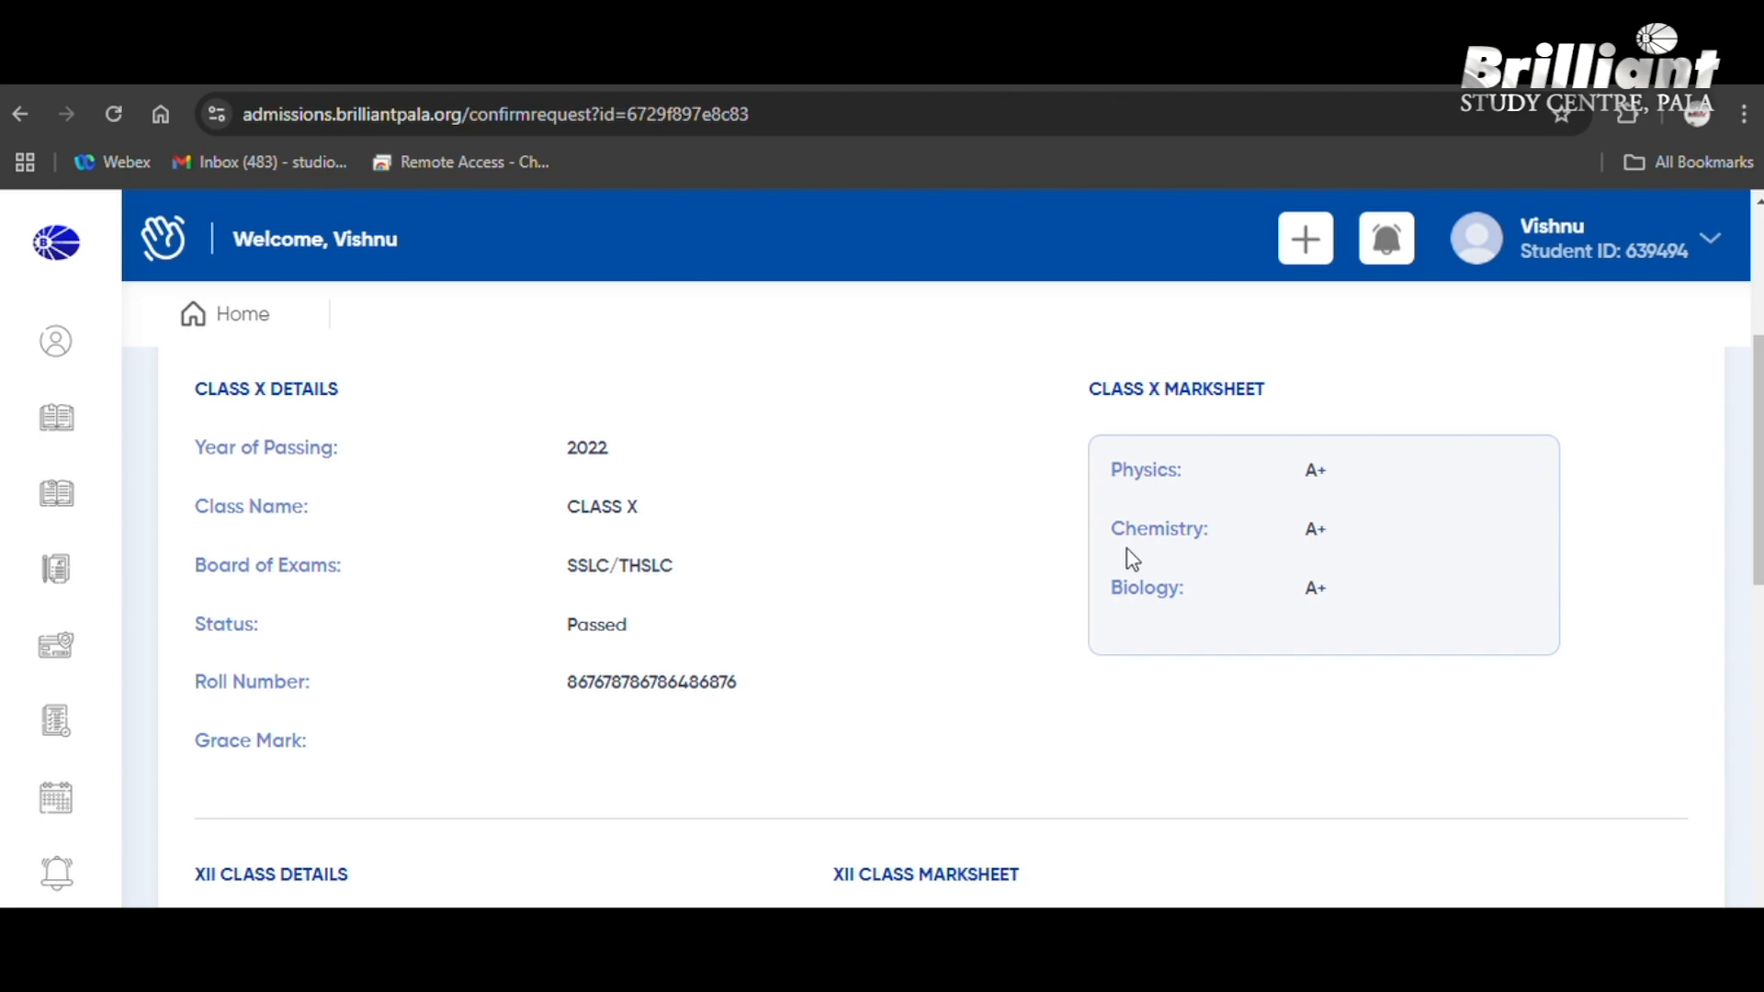
pyautogui.scroll(5, 1127, 549)
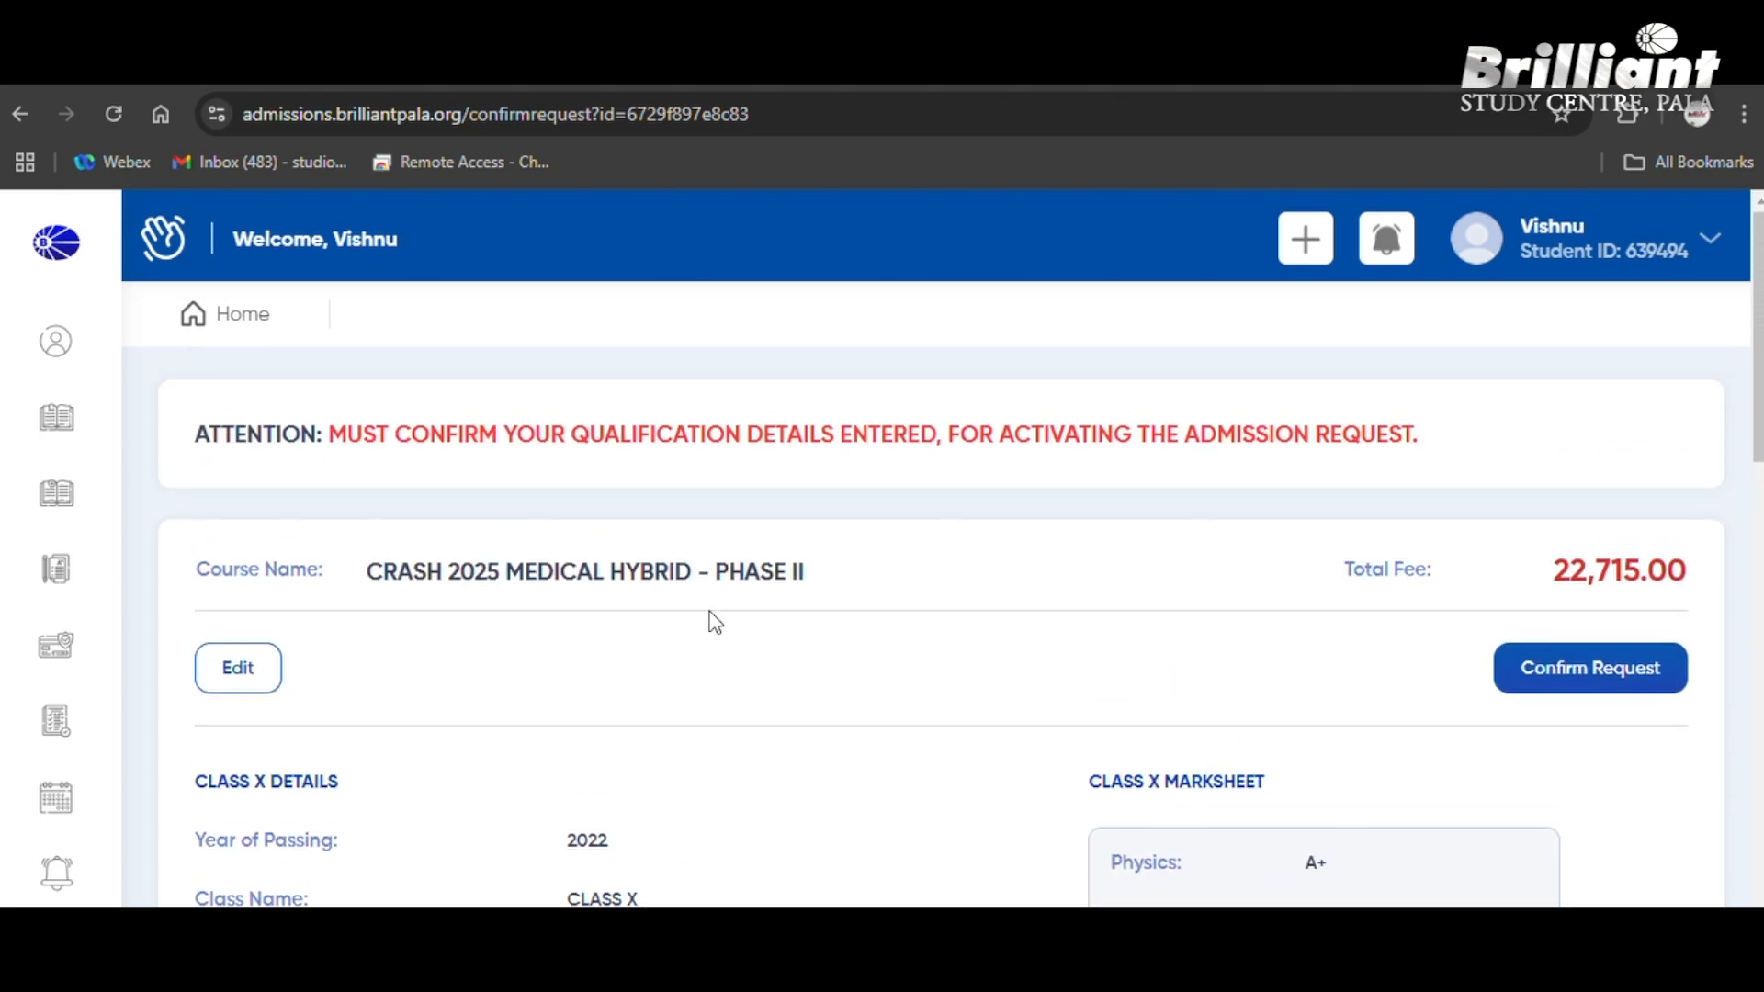
pyautogui.scroll(-3, 437, 653)
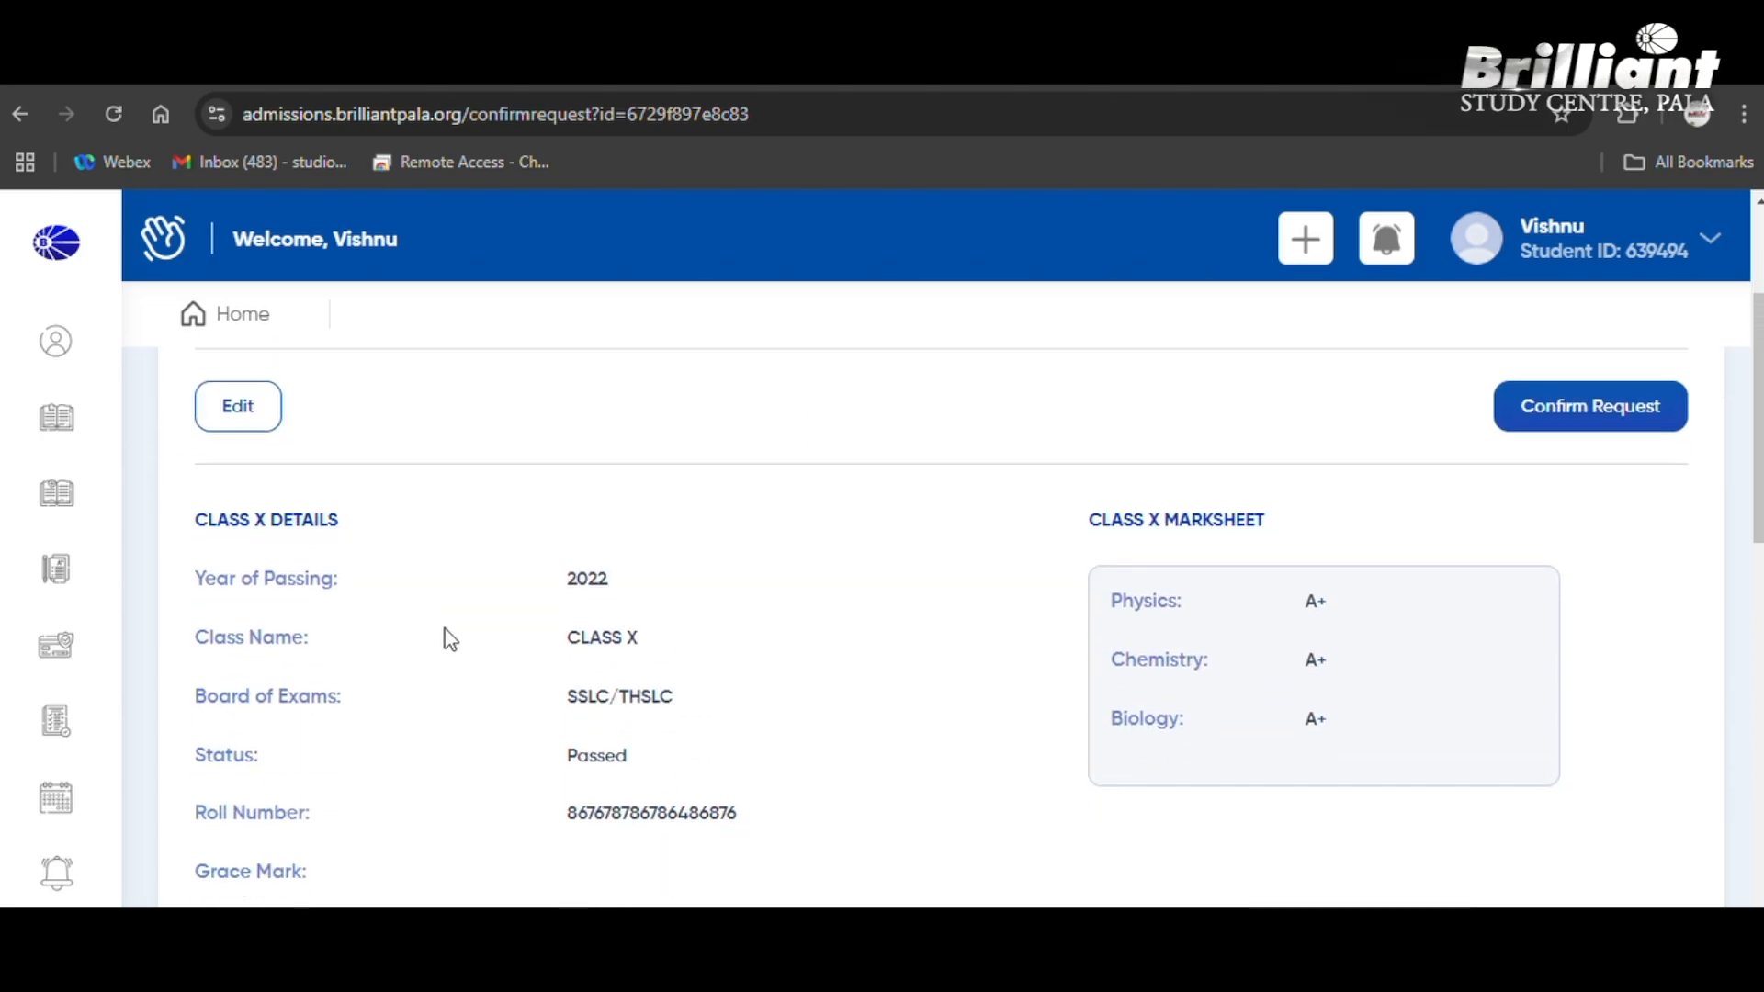
pyautogui.scroll(-6, 451, 641)
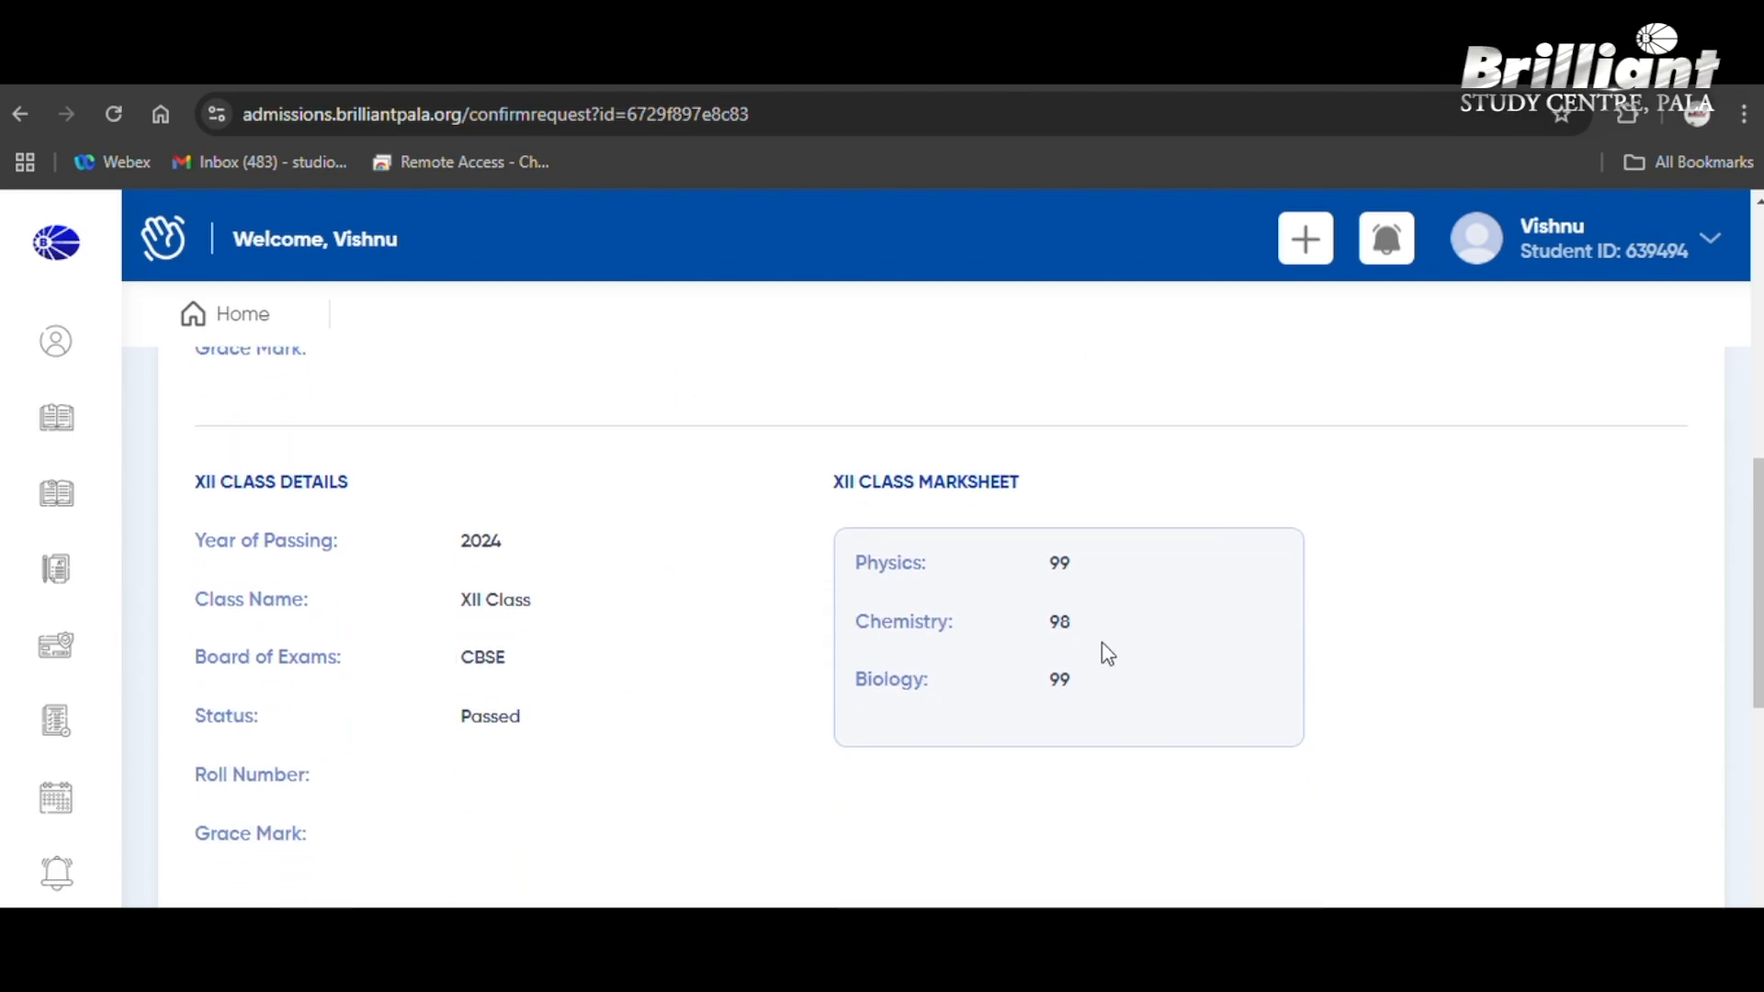
pyautogui.scroll(-1, 1089, 683)
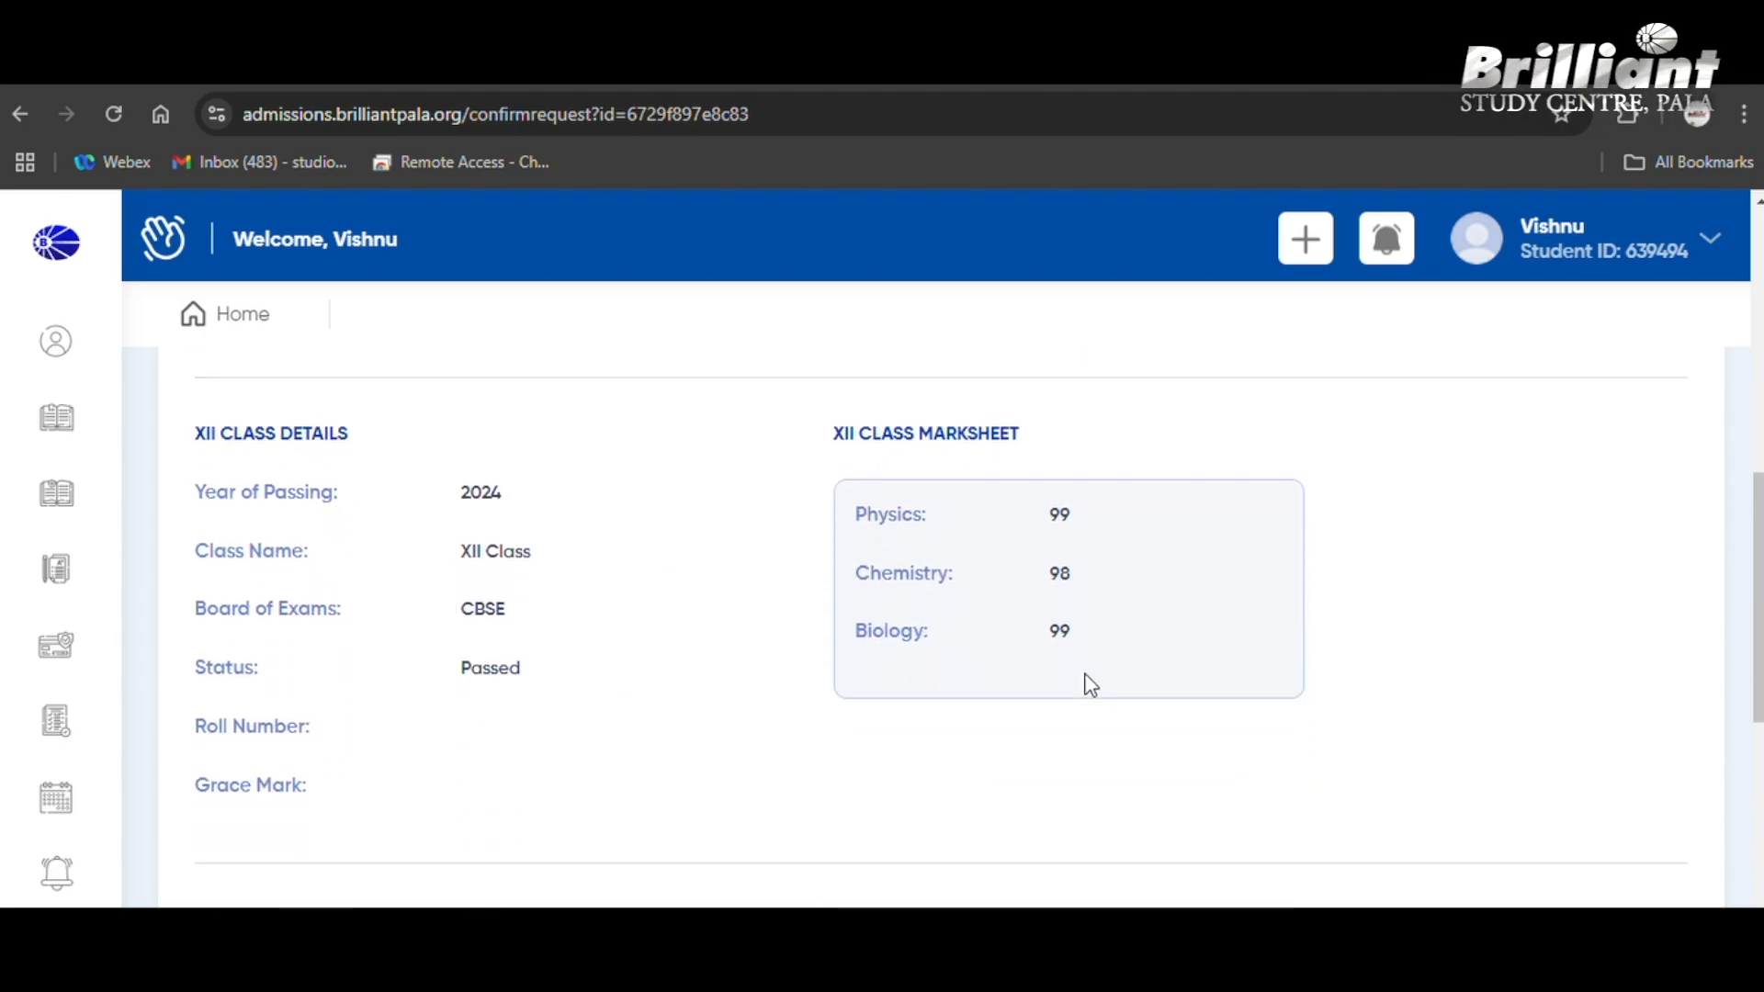
pyautogui.scroll(-8, 1088, 684)
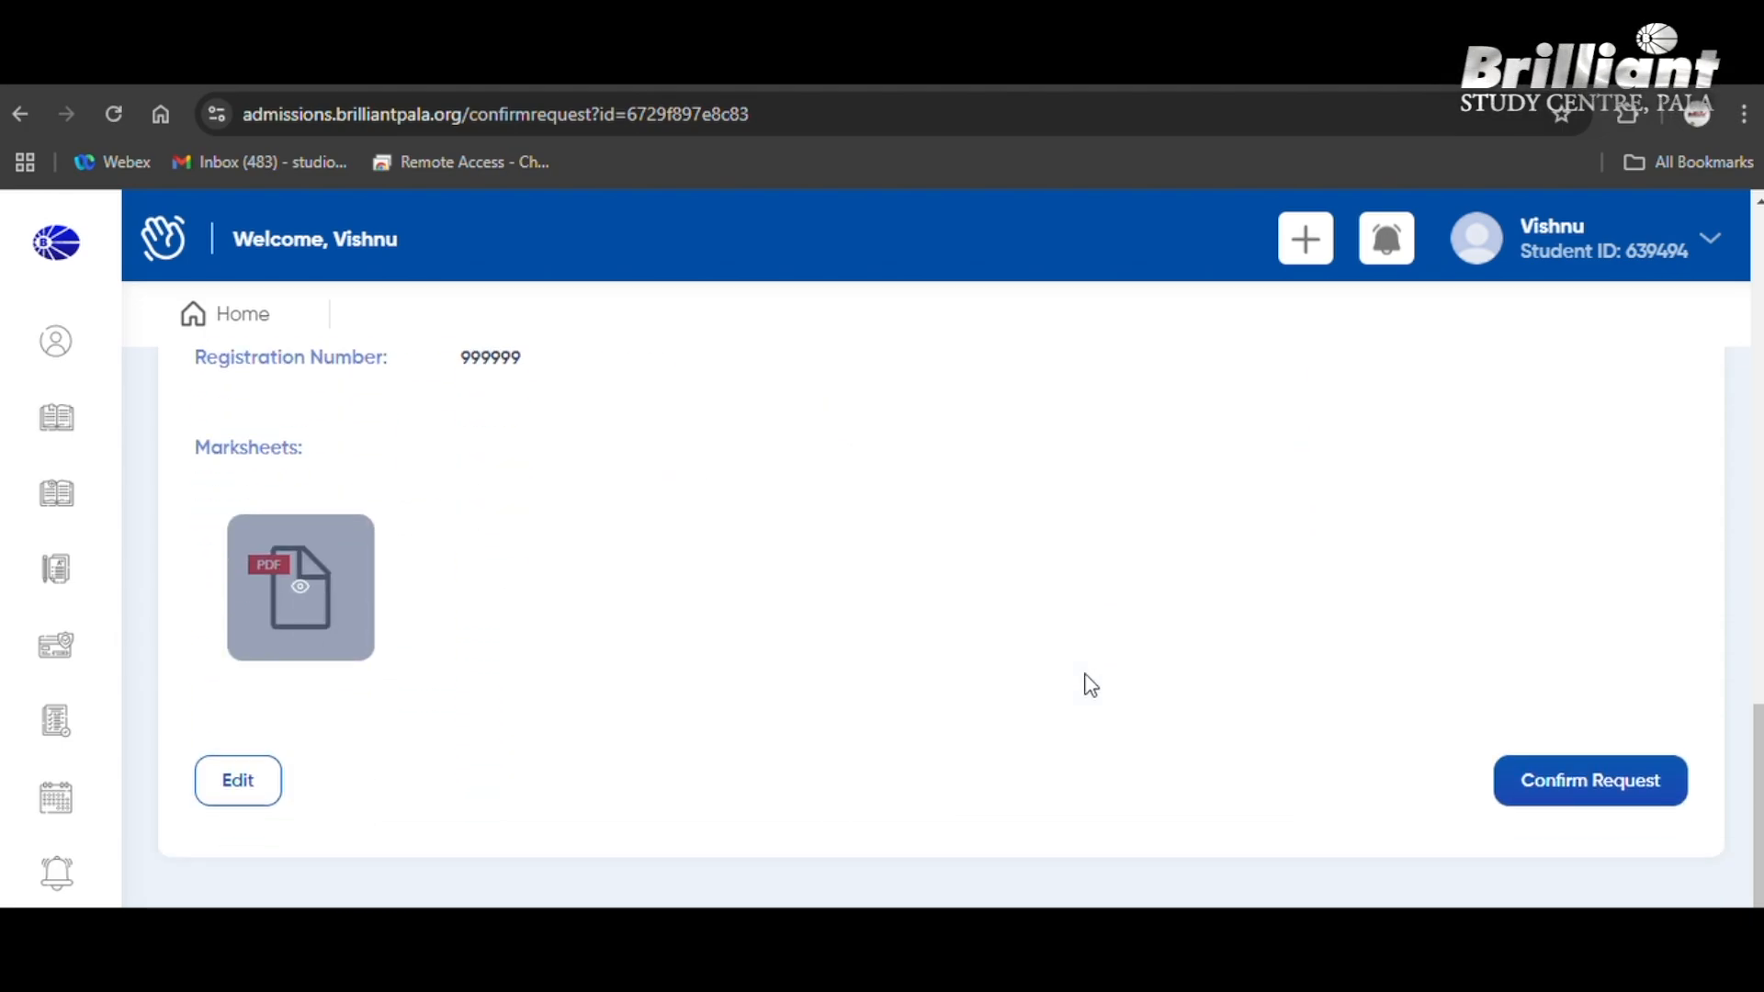
pyautogui.click(1582, 796)
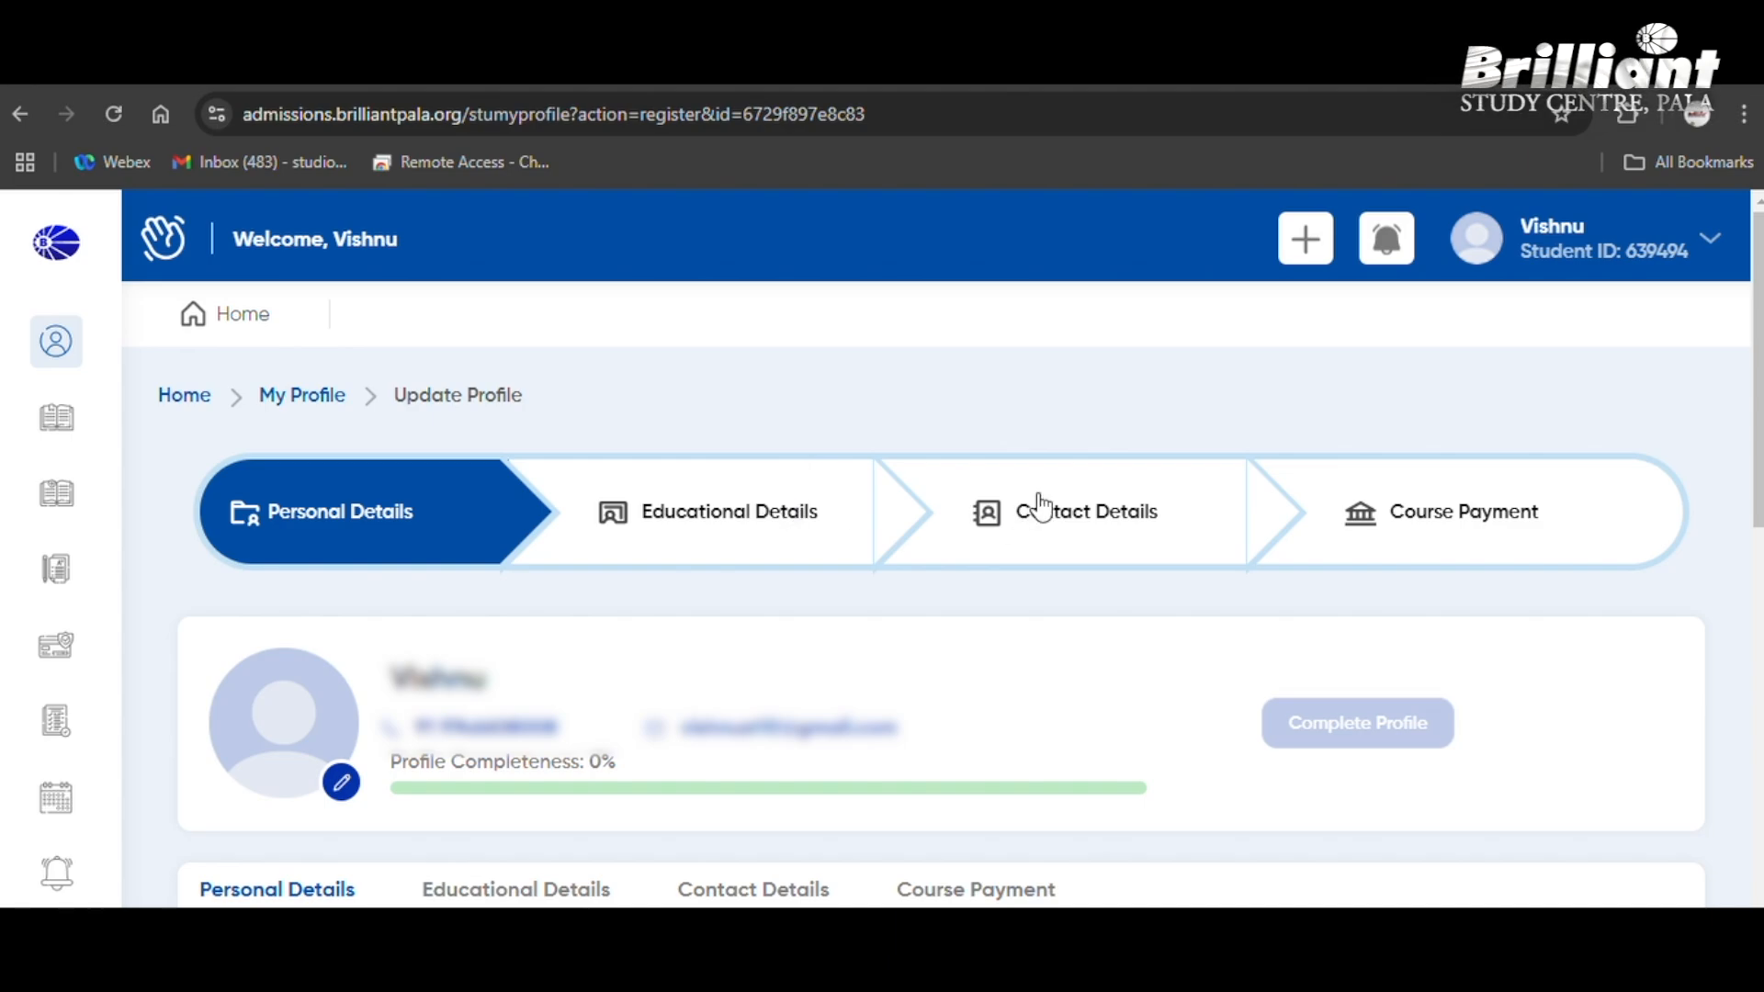
# Complete the personal details, setting gender to Male, DOB 01-01-2010 and Indian nationality.
pyautogui.scroll(-4, 1037, 506)
pyautogui.scroll(-1, 839, 536)
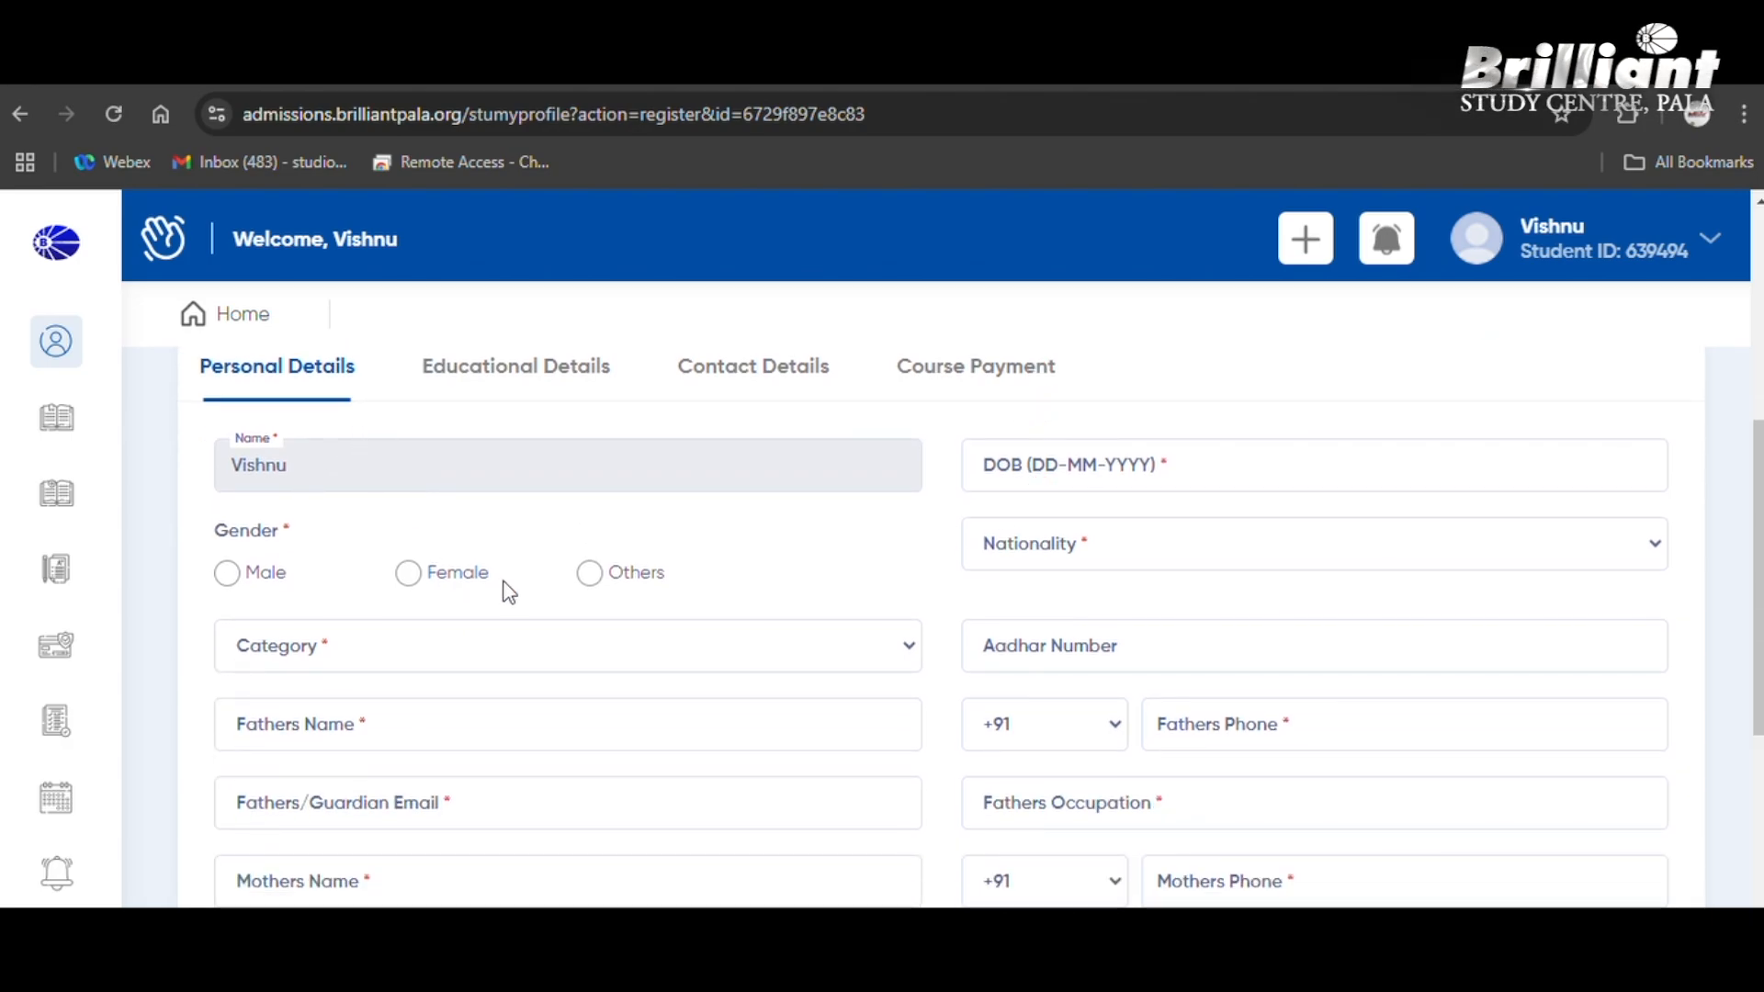
pyautogui.scroll(-3, 520, 586)
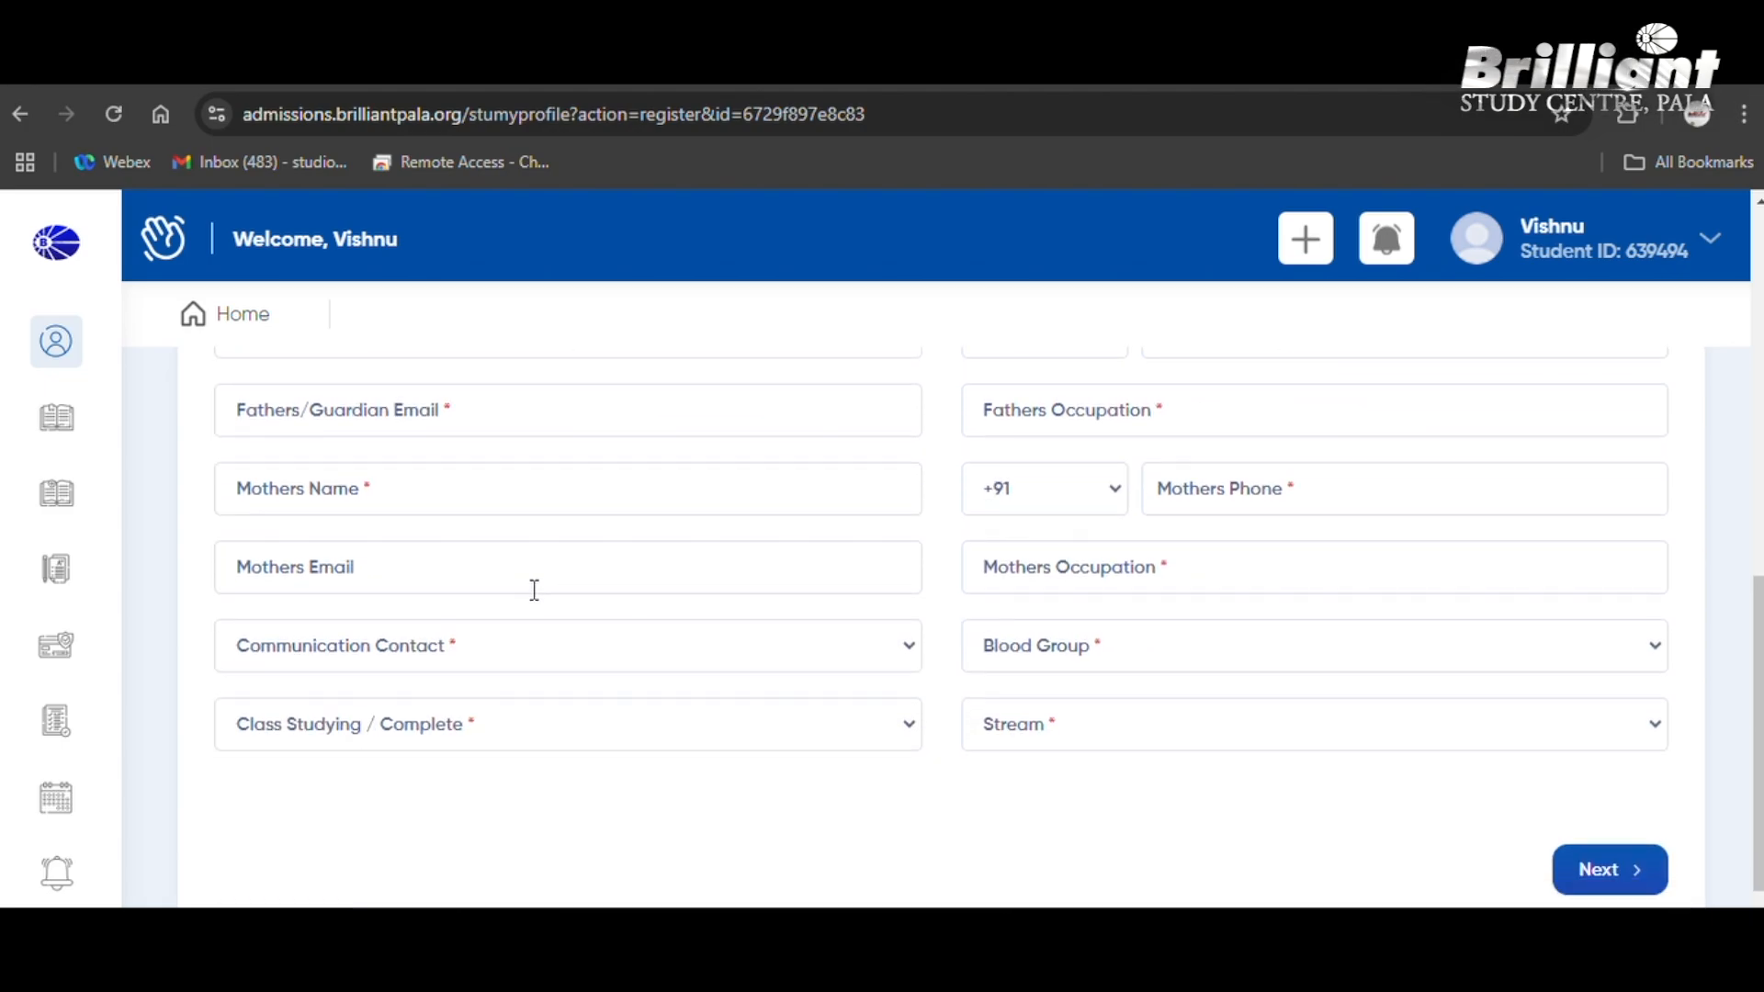
pyautogui.scroll(2, 741, 672)
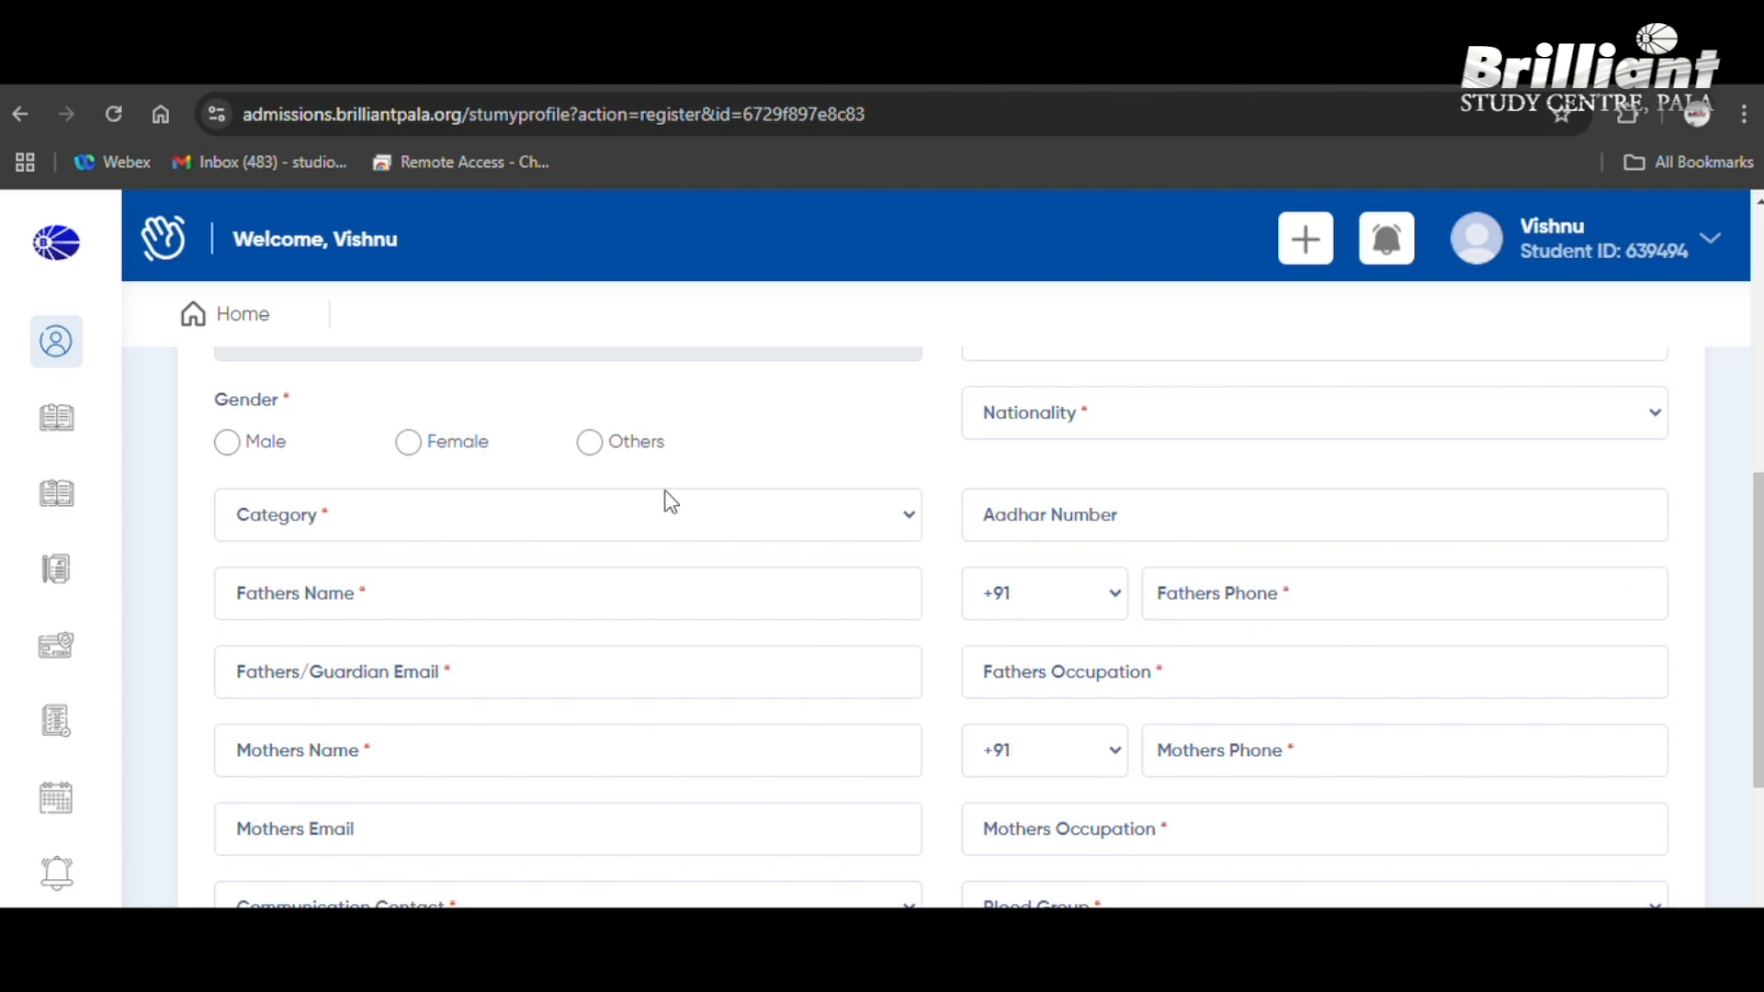
pyautogui.scroll(2, 647, 597)
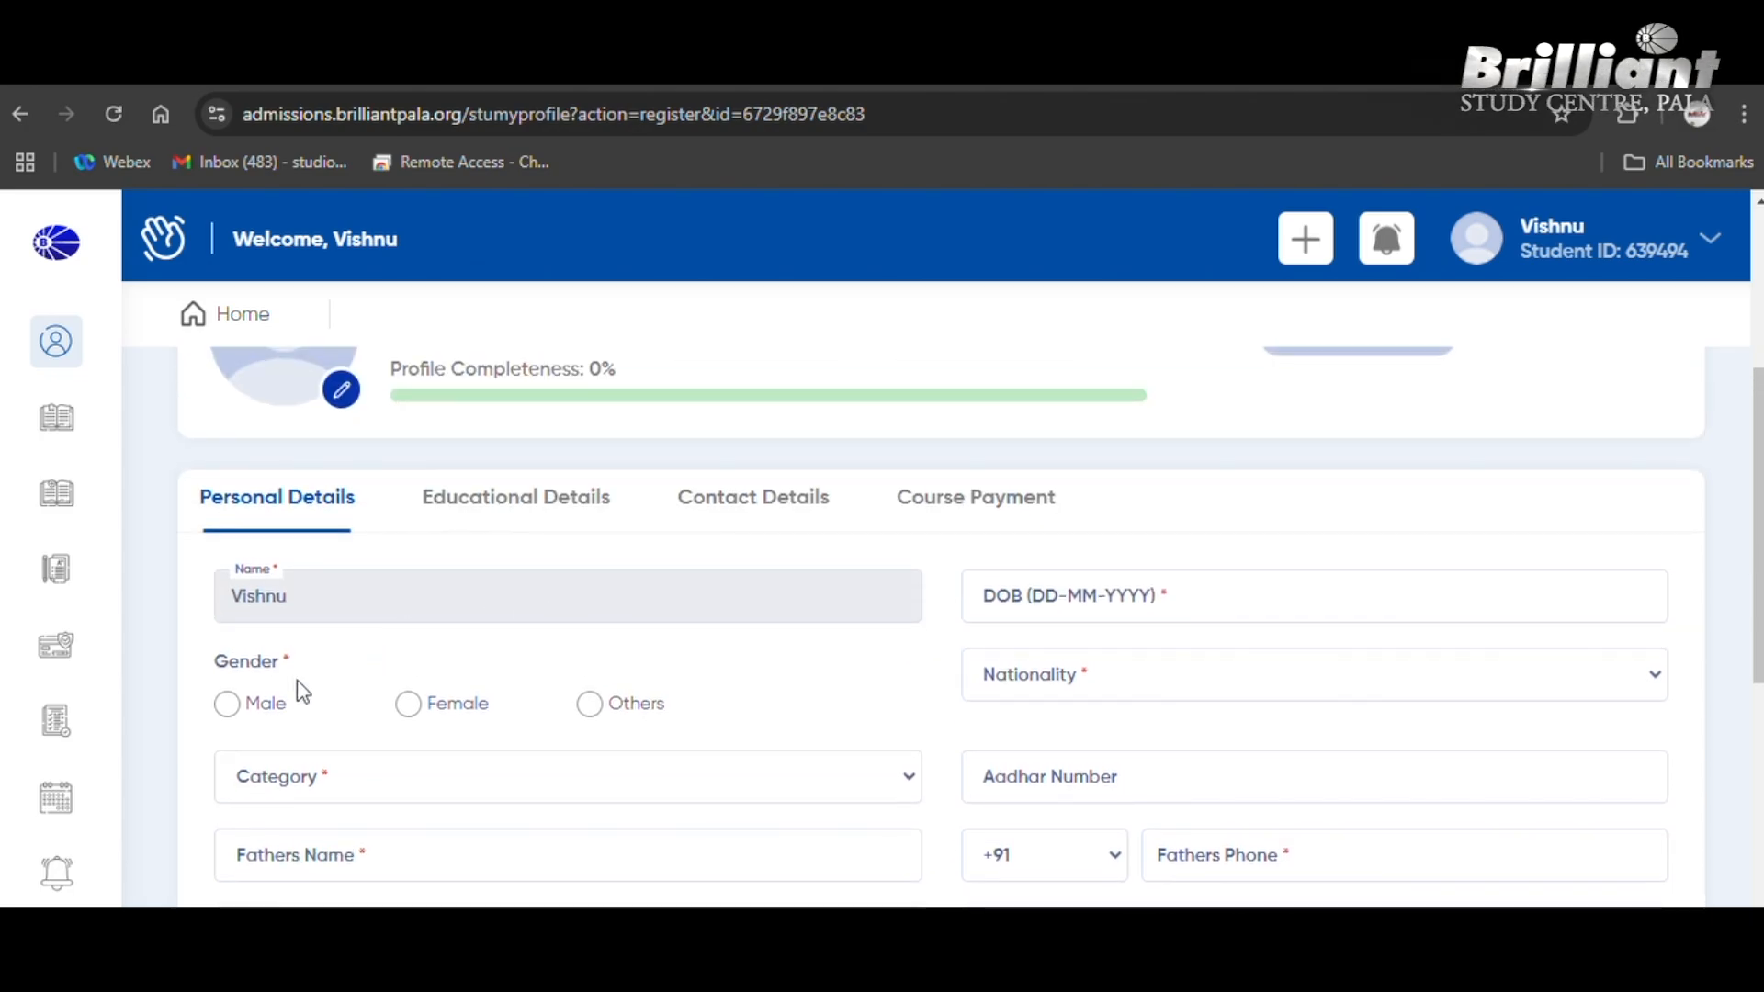
pyautogui.scroll(-1, 299, 682)
pyautogui.click(220, 581)
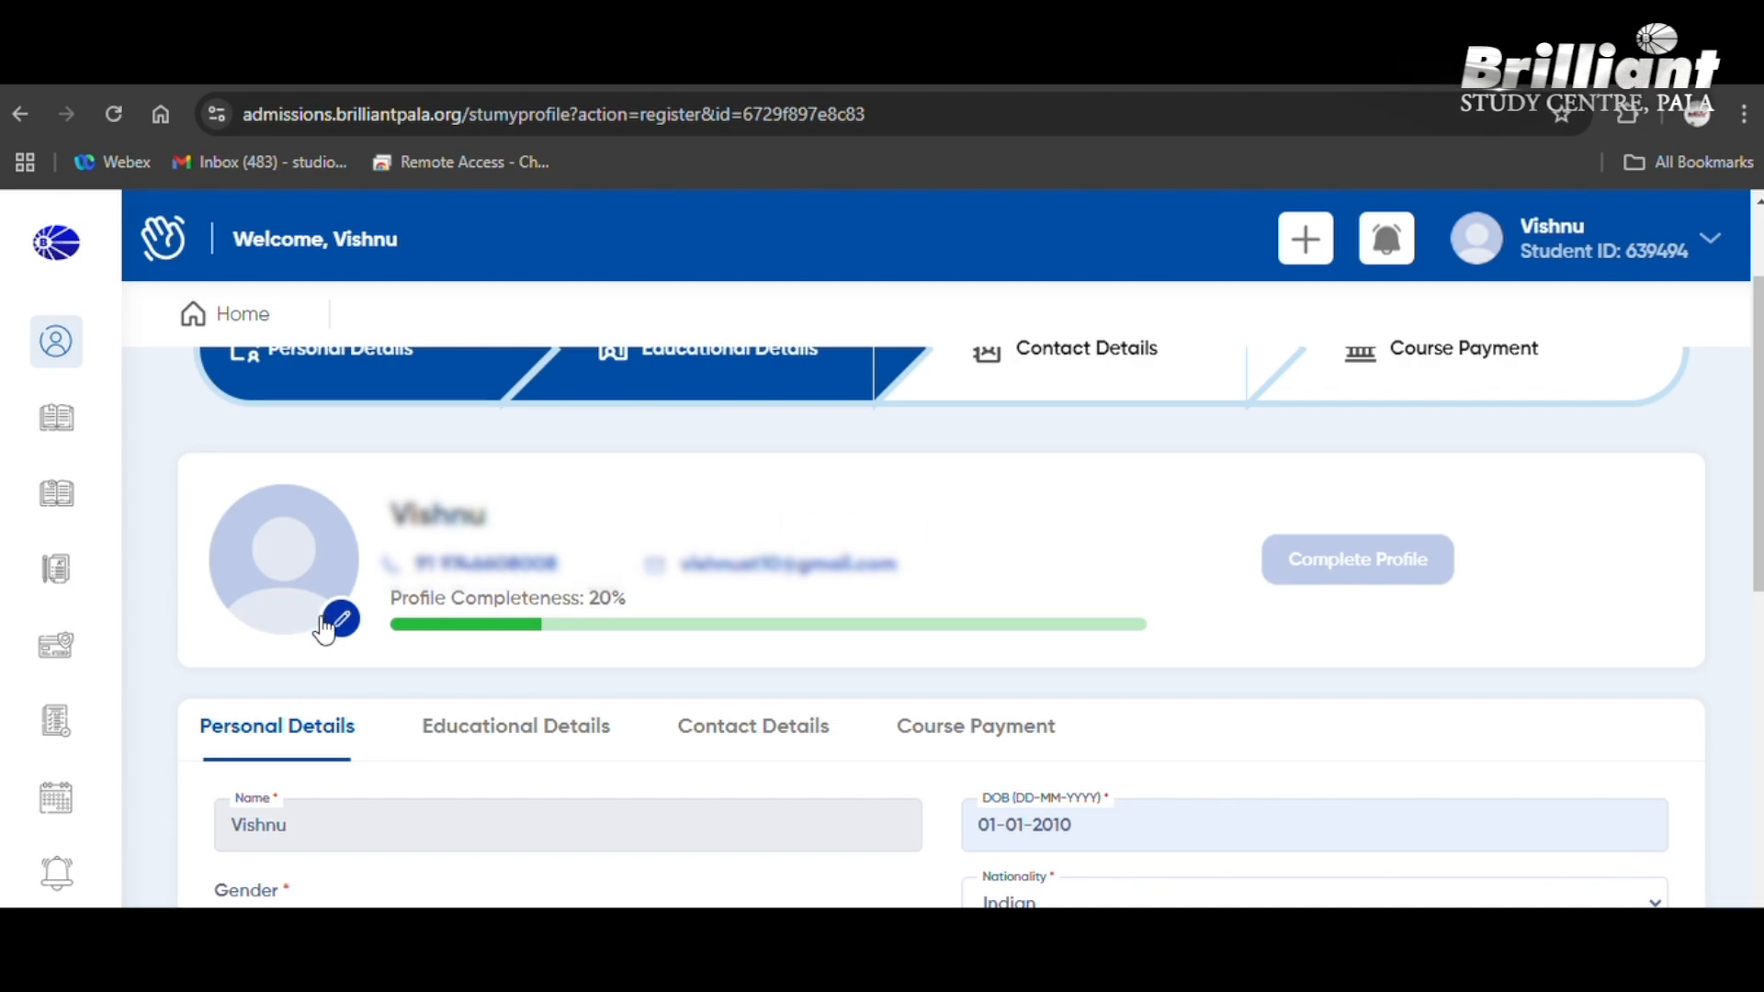
# Accept the profile photo specifications and choose a photo file to upload.
pyautogui.click(347, 629)
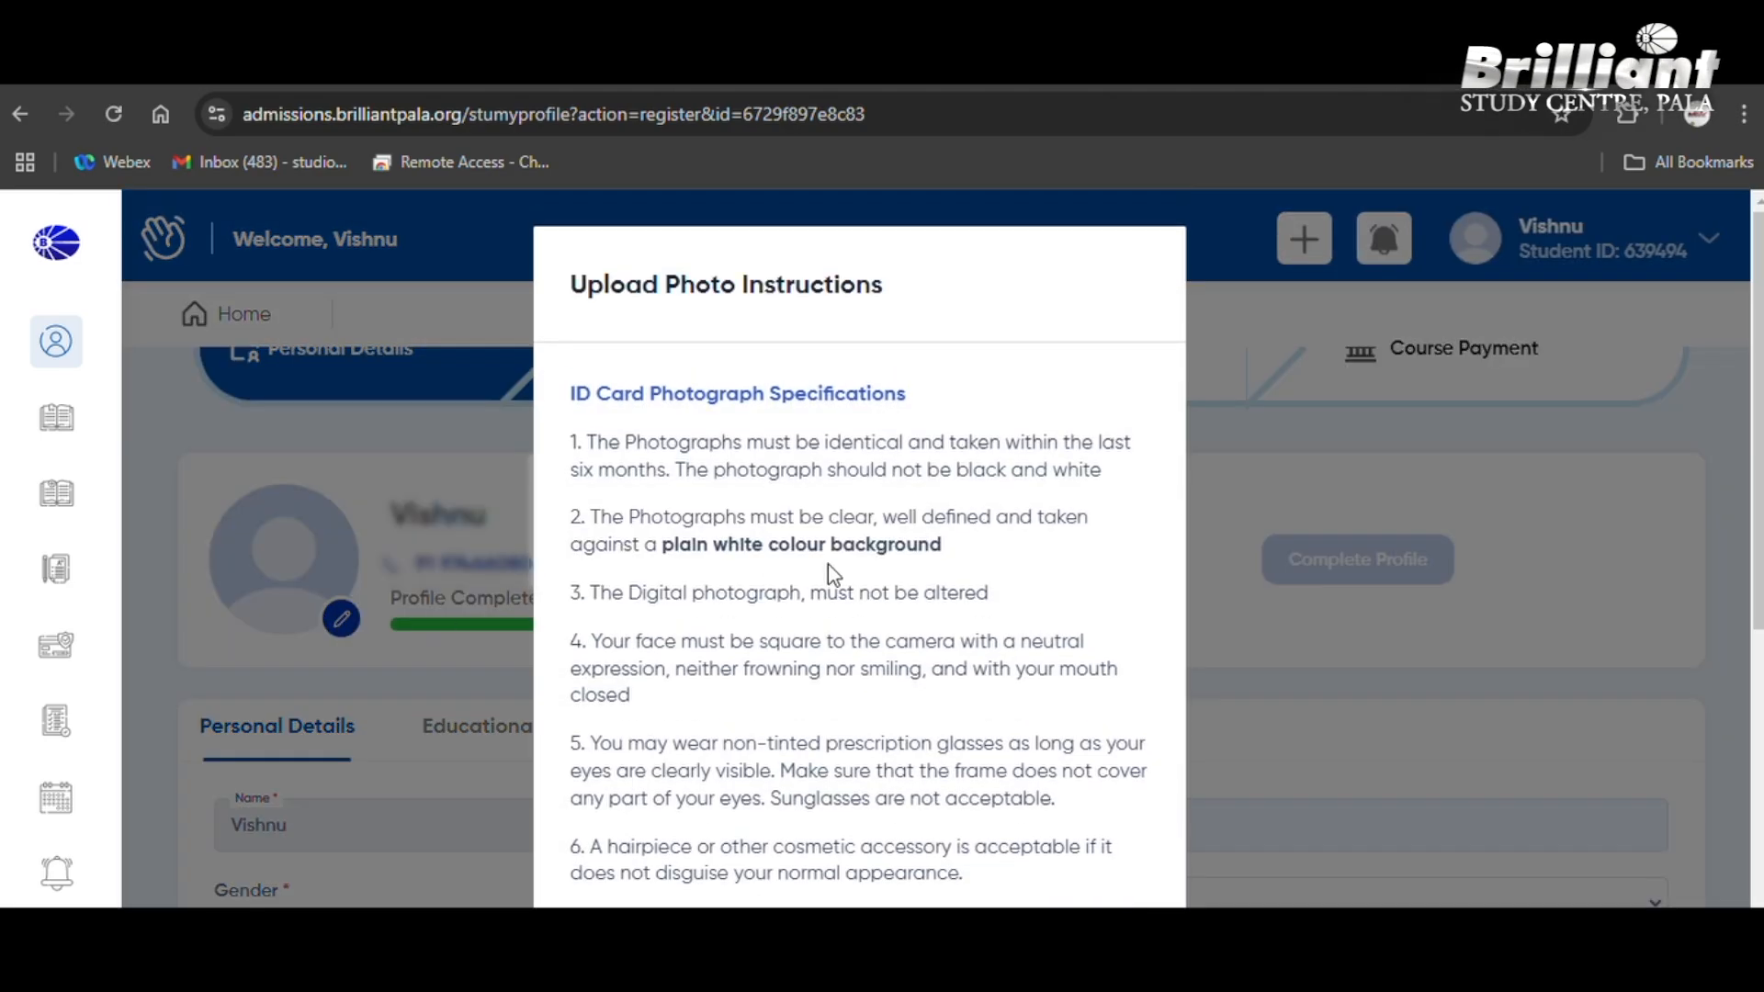
pyautogui.scroll(-7, 834, 574)
pyautogui.click(869, 864)
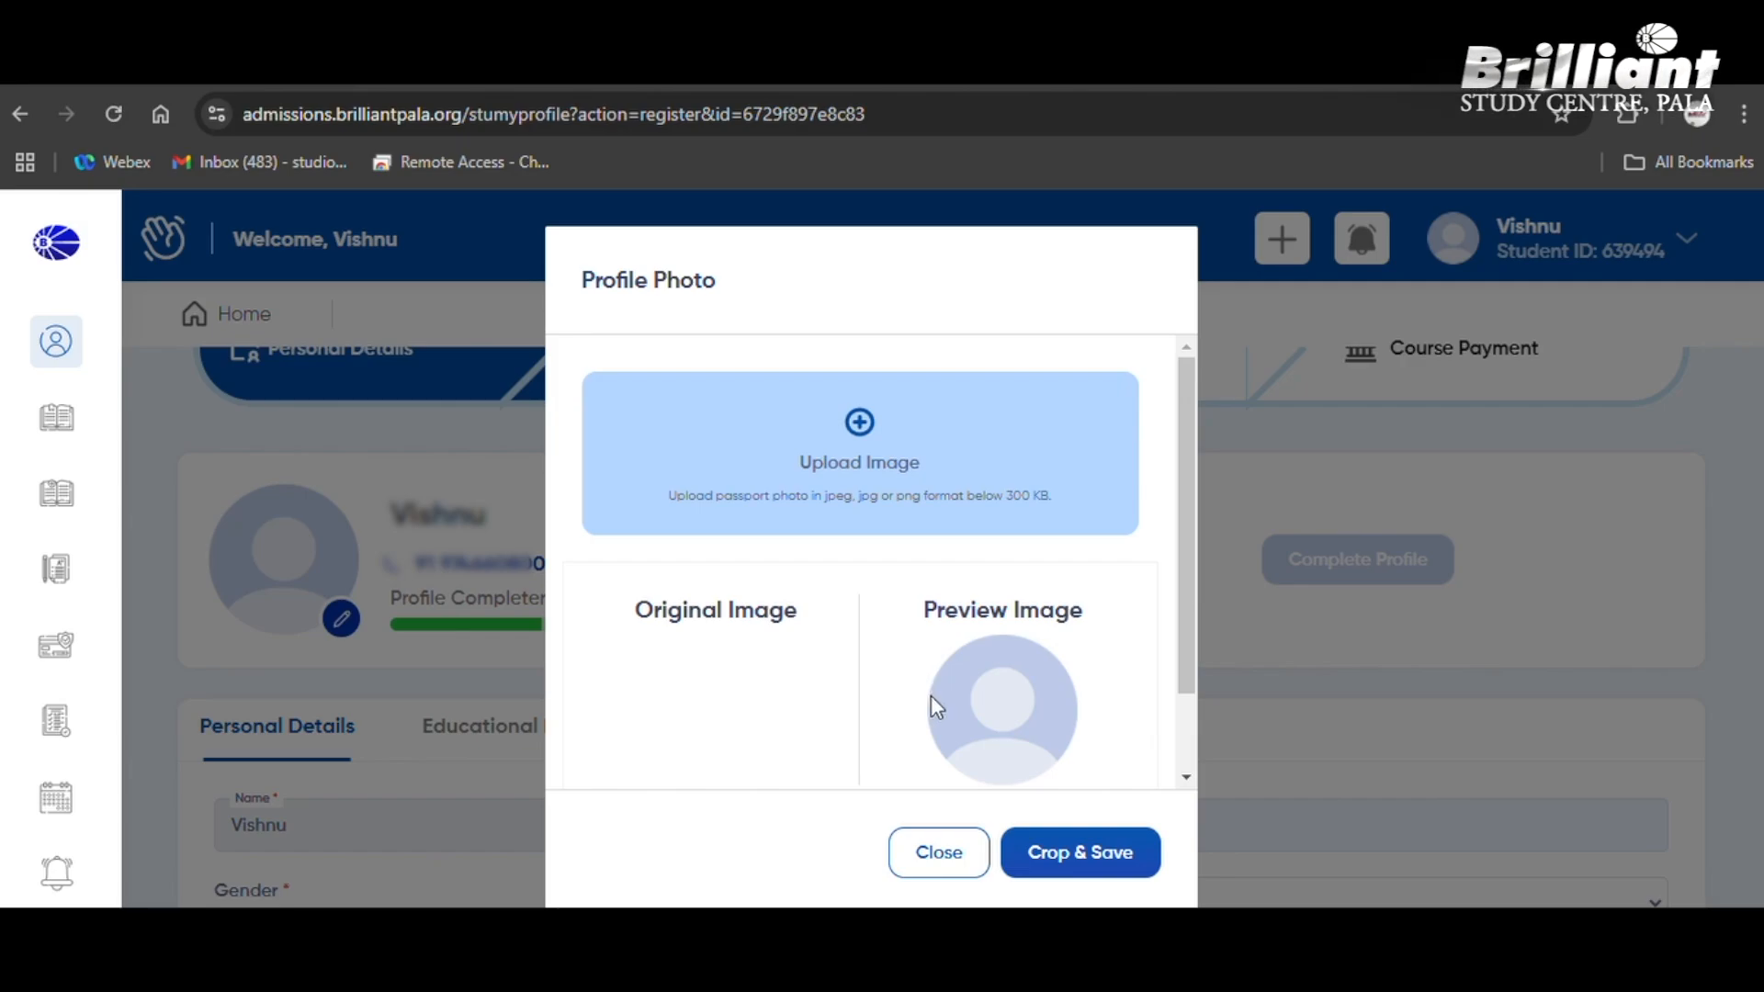
pyautogui.click(909, 474)
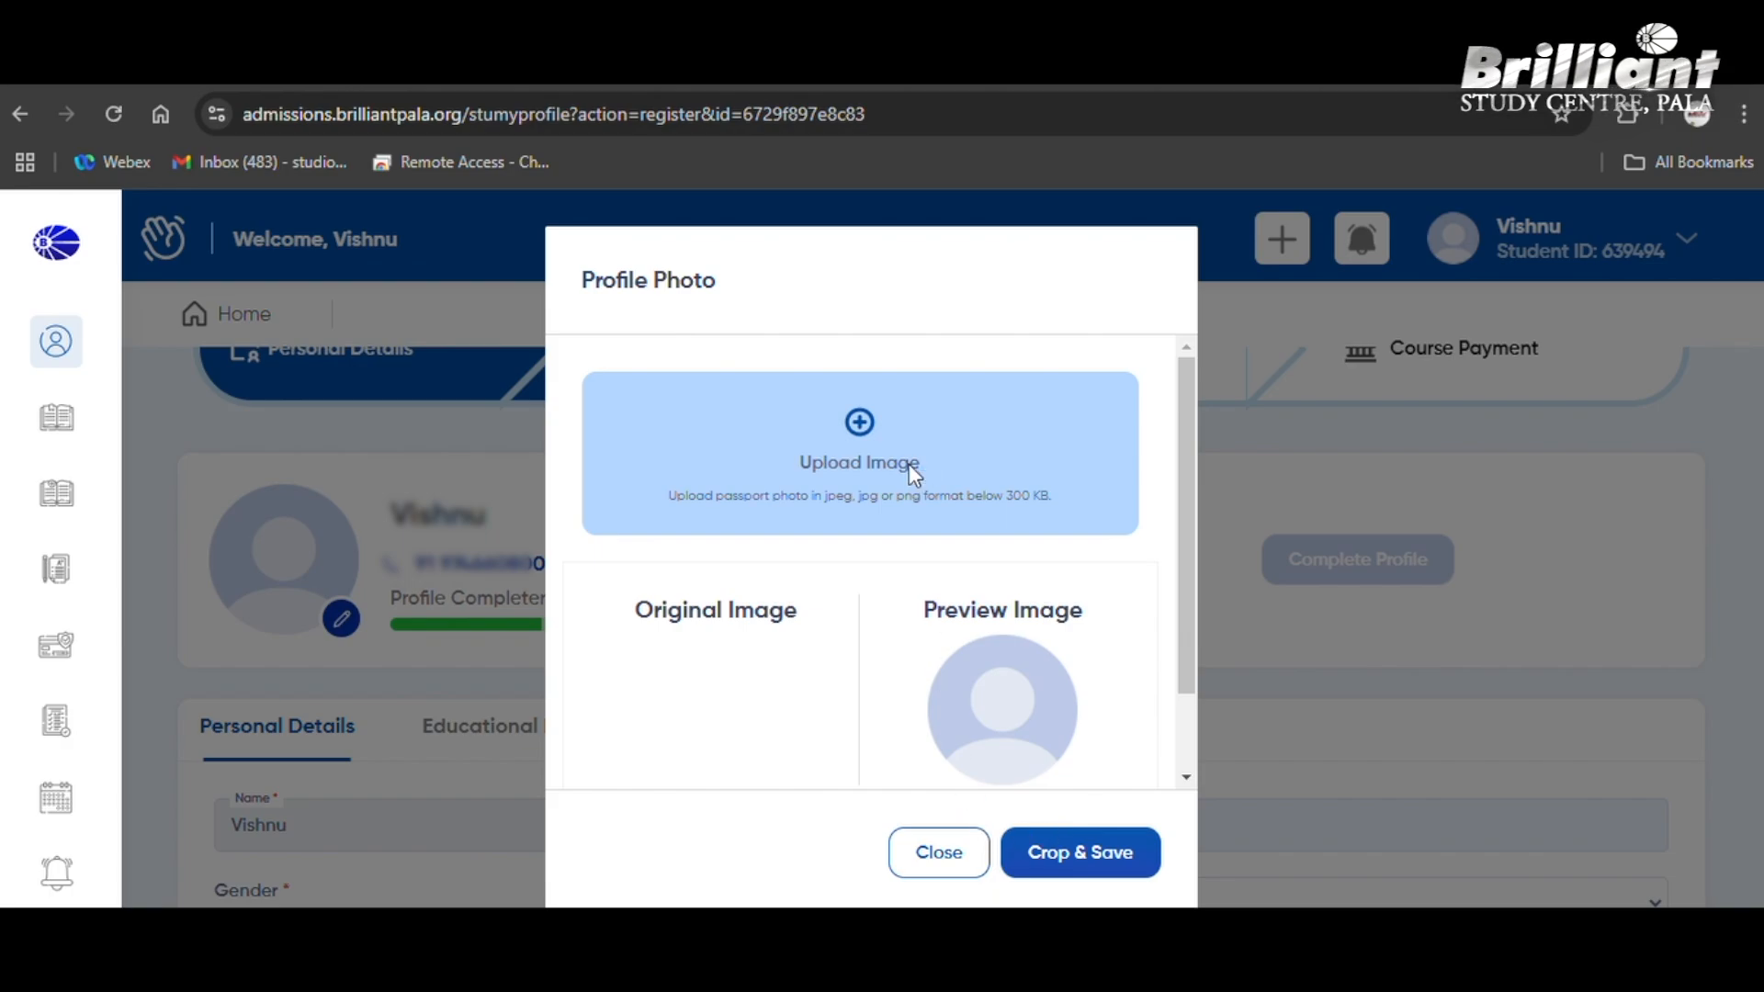
pyautogui.scroll(-2, 854, 643)
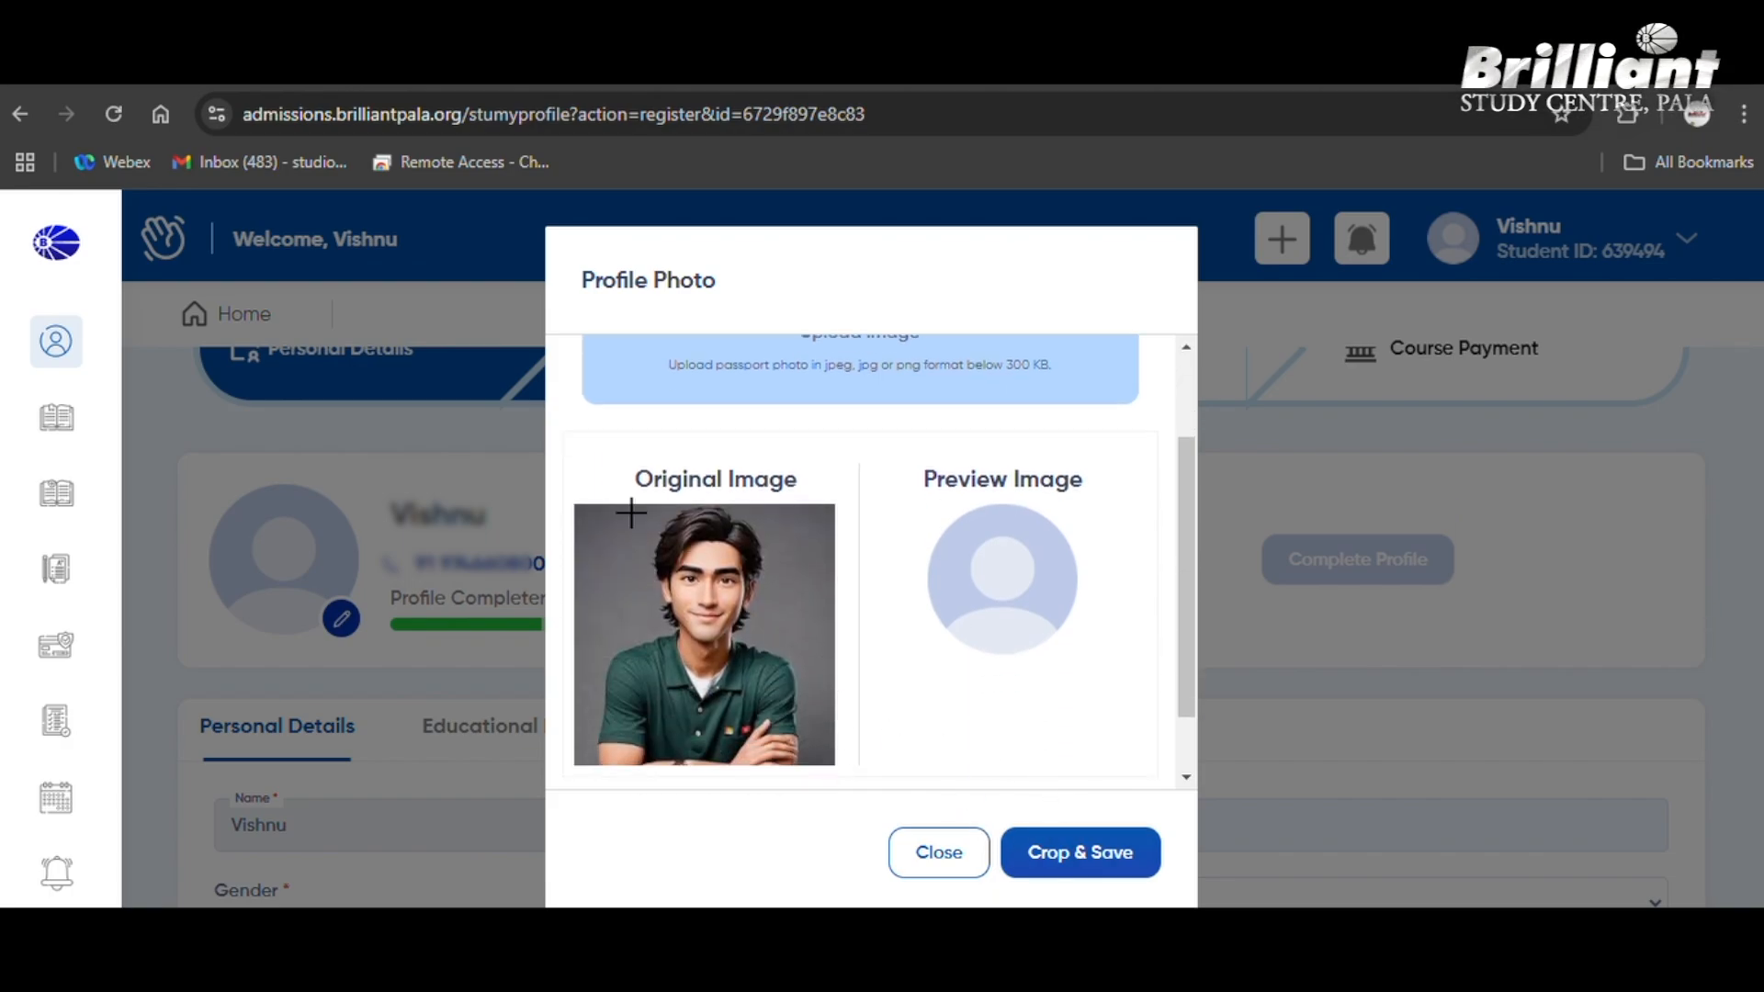
# Crop the photo around the face, save it, and continue to educational details.
pyautogui.moveTo(642, 535); pyautogui.dragTo(822, 723)
pyautogui.click(1087, 851)
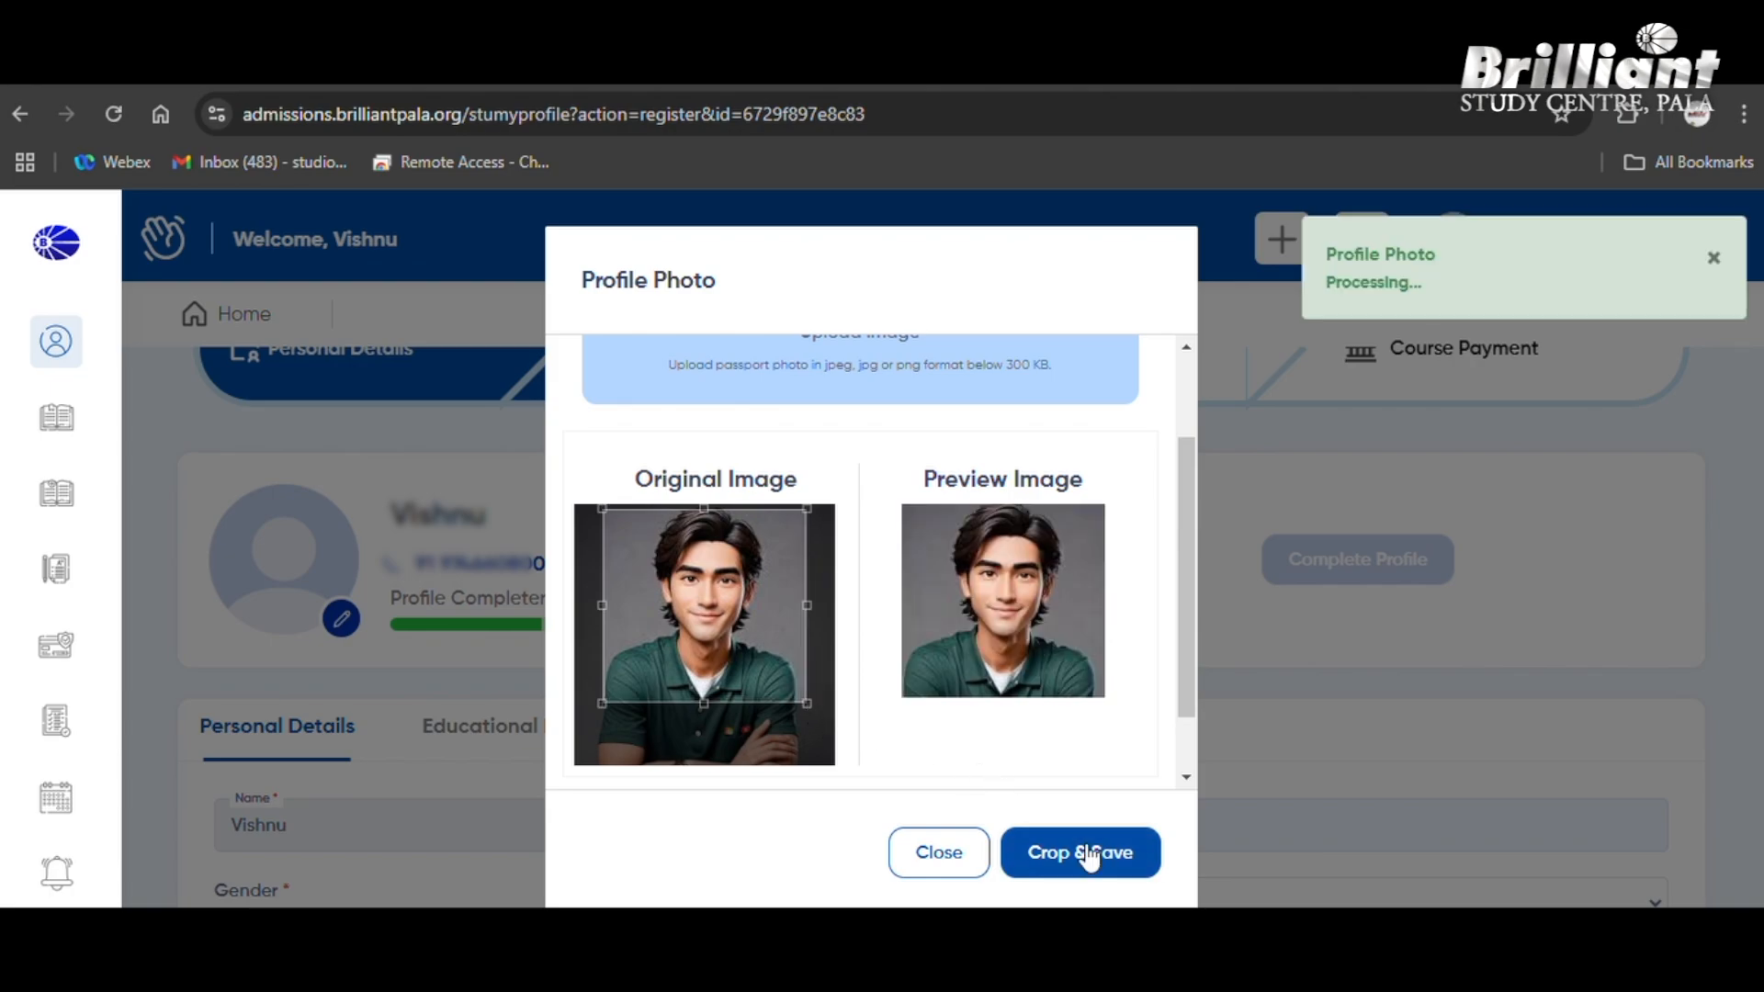
pyautogui.scroll(-10, 1470, 753)
pyautogui.click(1608, 721)
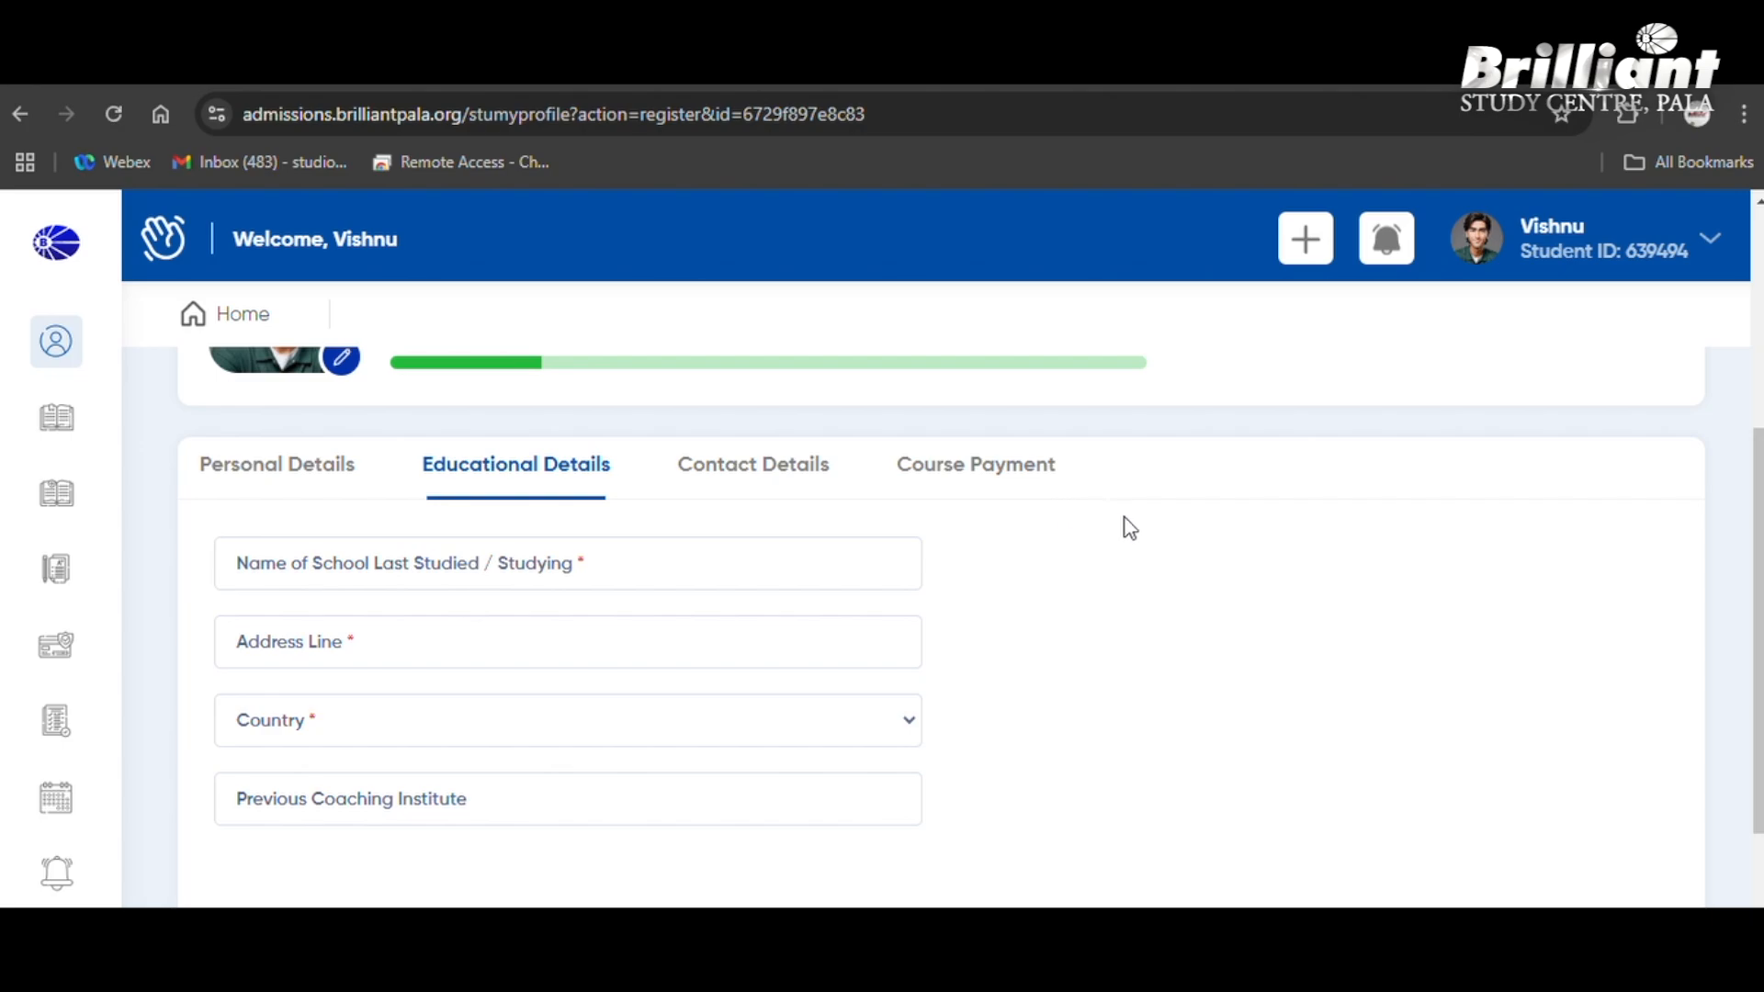
# Record last school 'chavara' with address 'pala', pick its country, and continue.
pyautogui.click(798, 584)
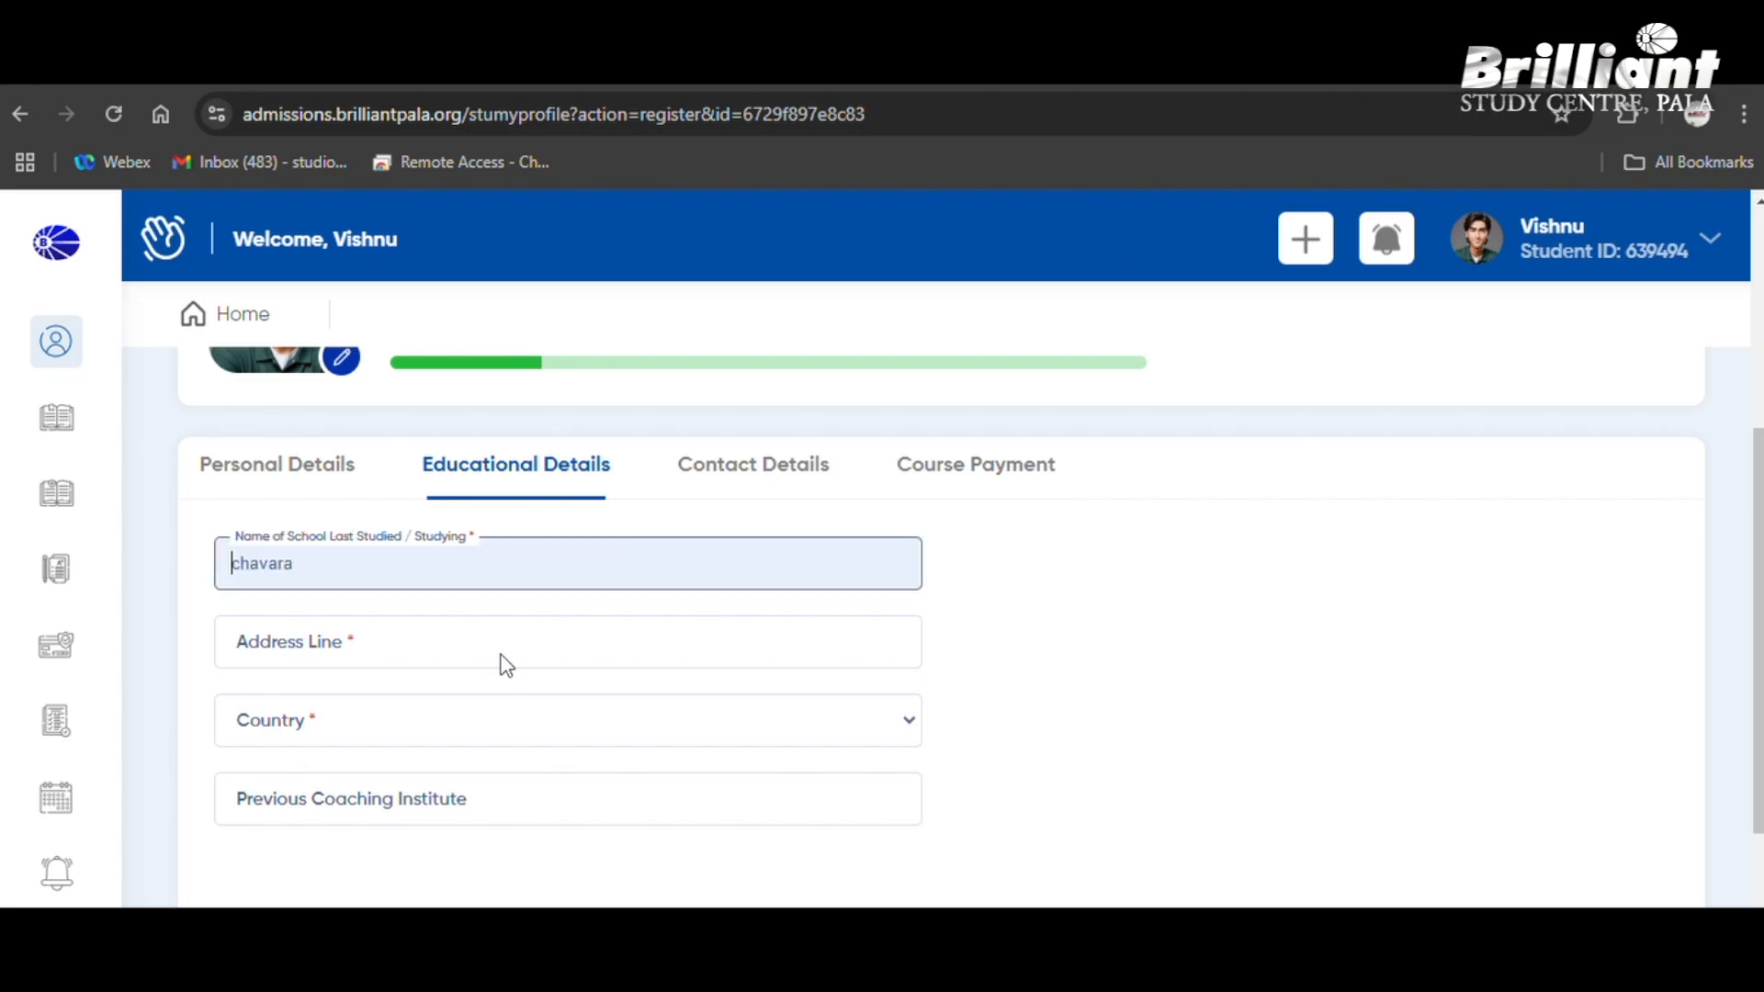
pyautogui.write('chavara')
pyautogui.click(503, 663)
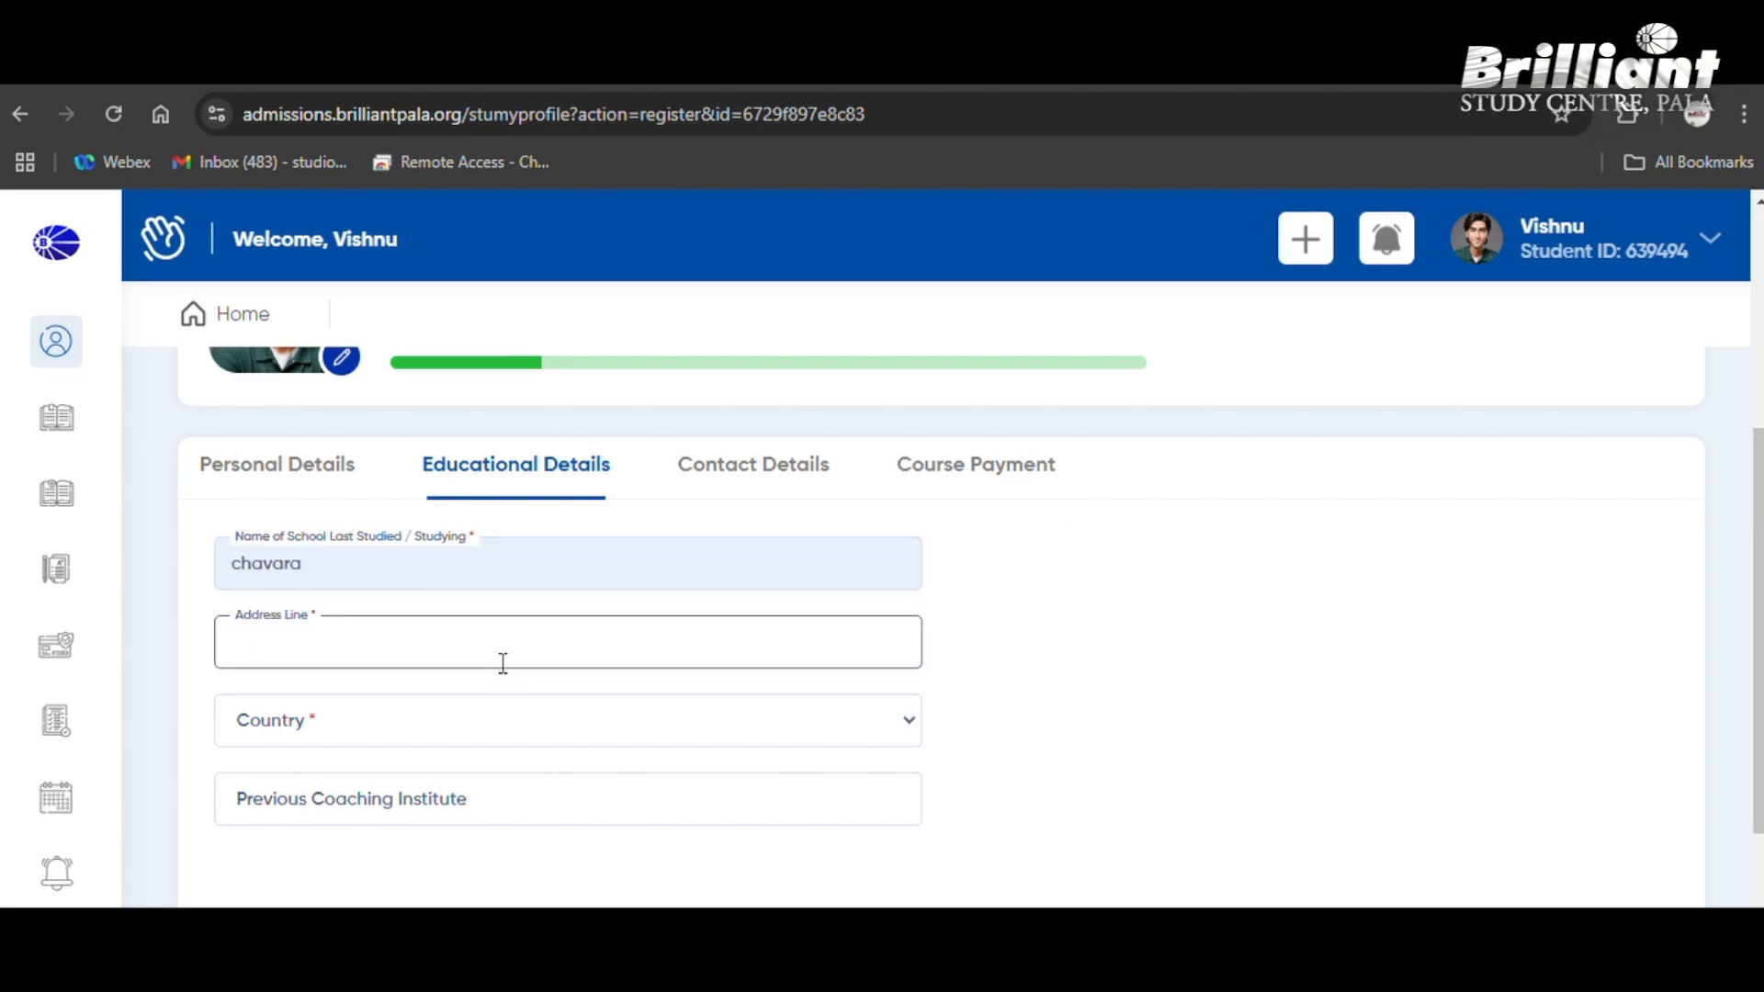
pyautogui.write('pala')
pyautogui.click(469, 736)
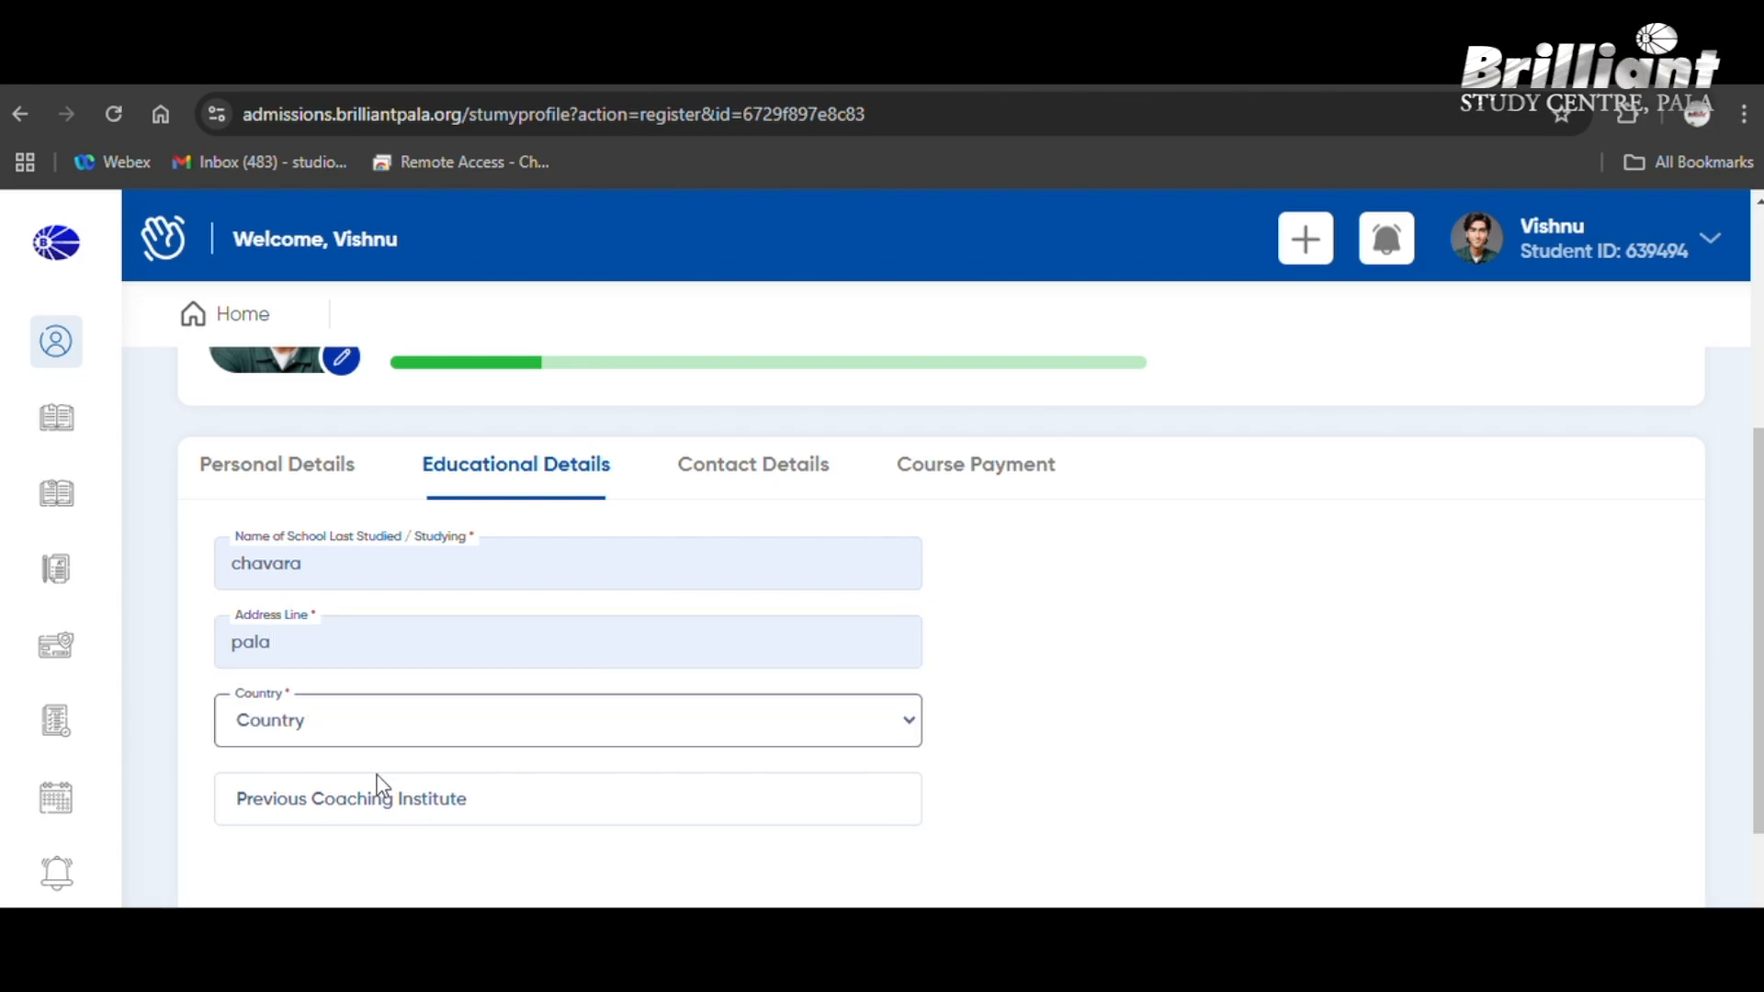
pyautogui.click(378, 784)
pyautogui.scroll(-2, 433, 817)
pyautogui.click(1582, 814)
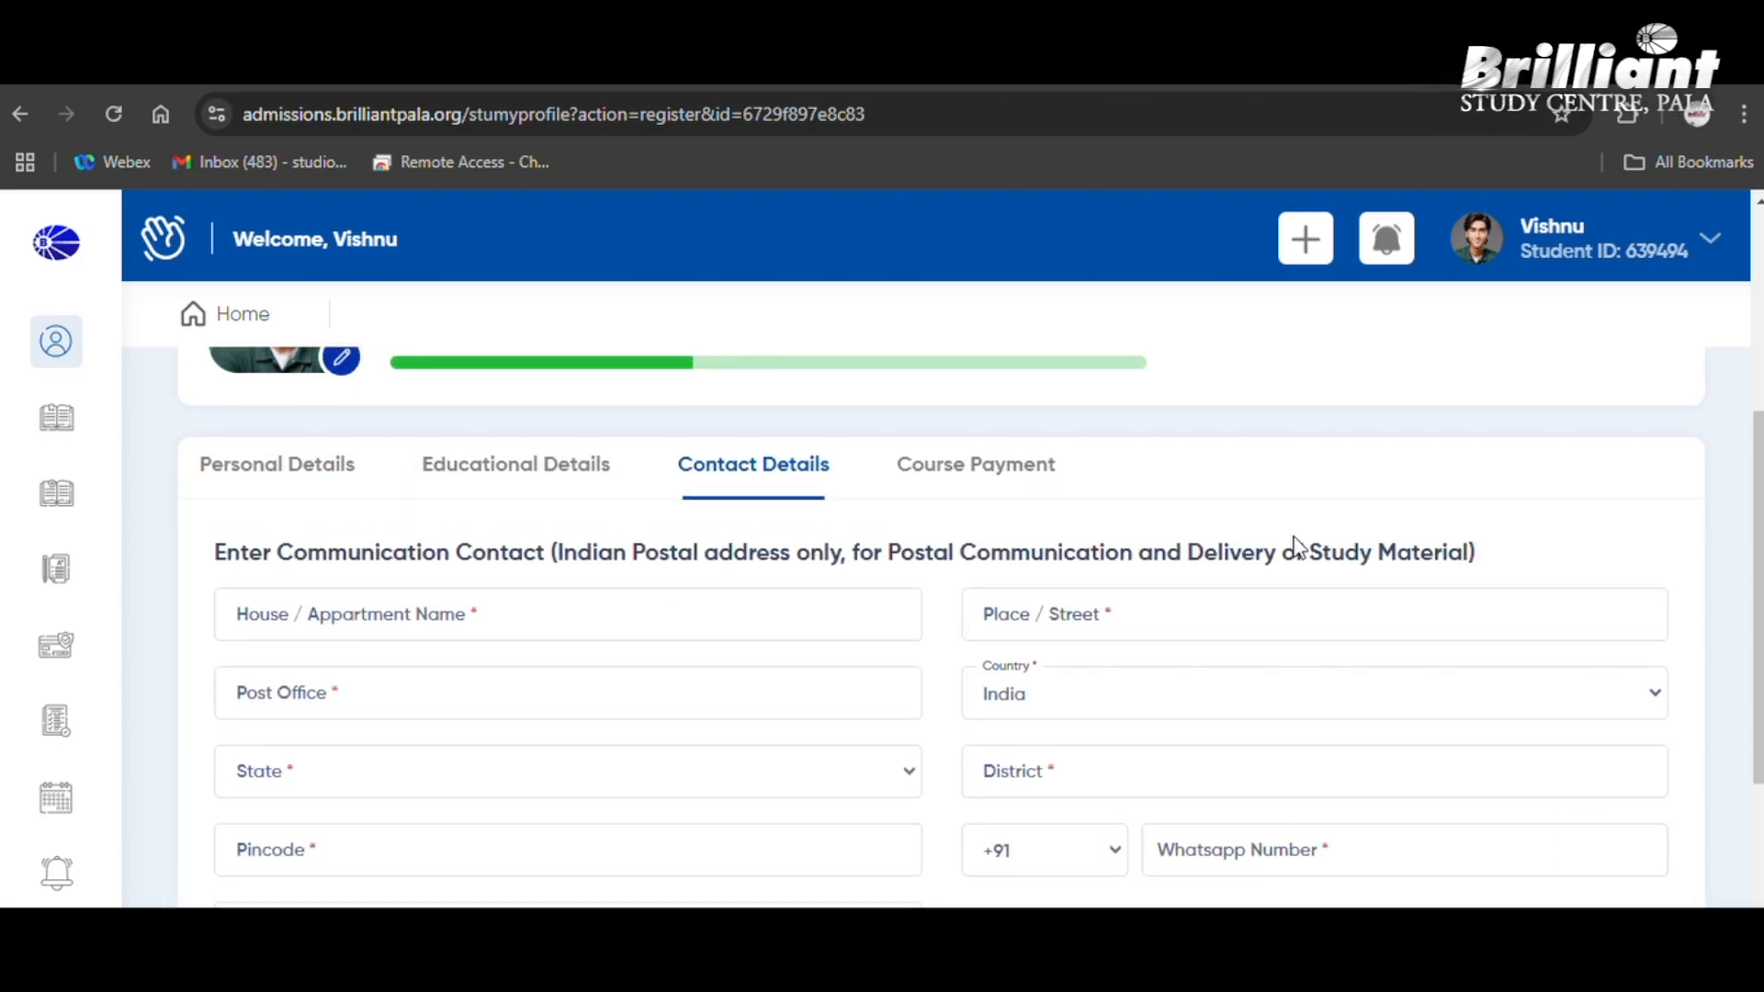
# Fill the House/Apartment Name and other postal address fields from the browser's saved address.
pyautogui.scroll(-1, 1295, 544)
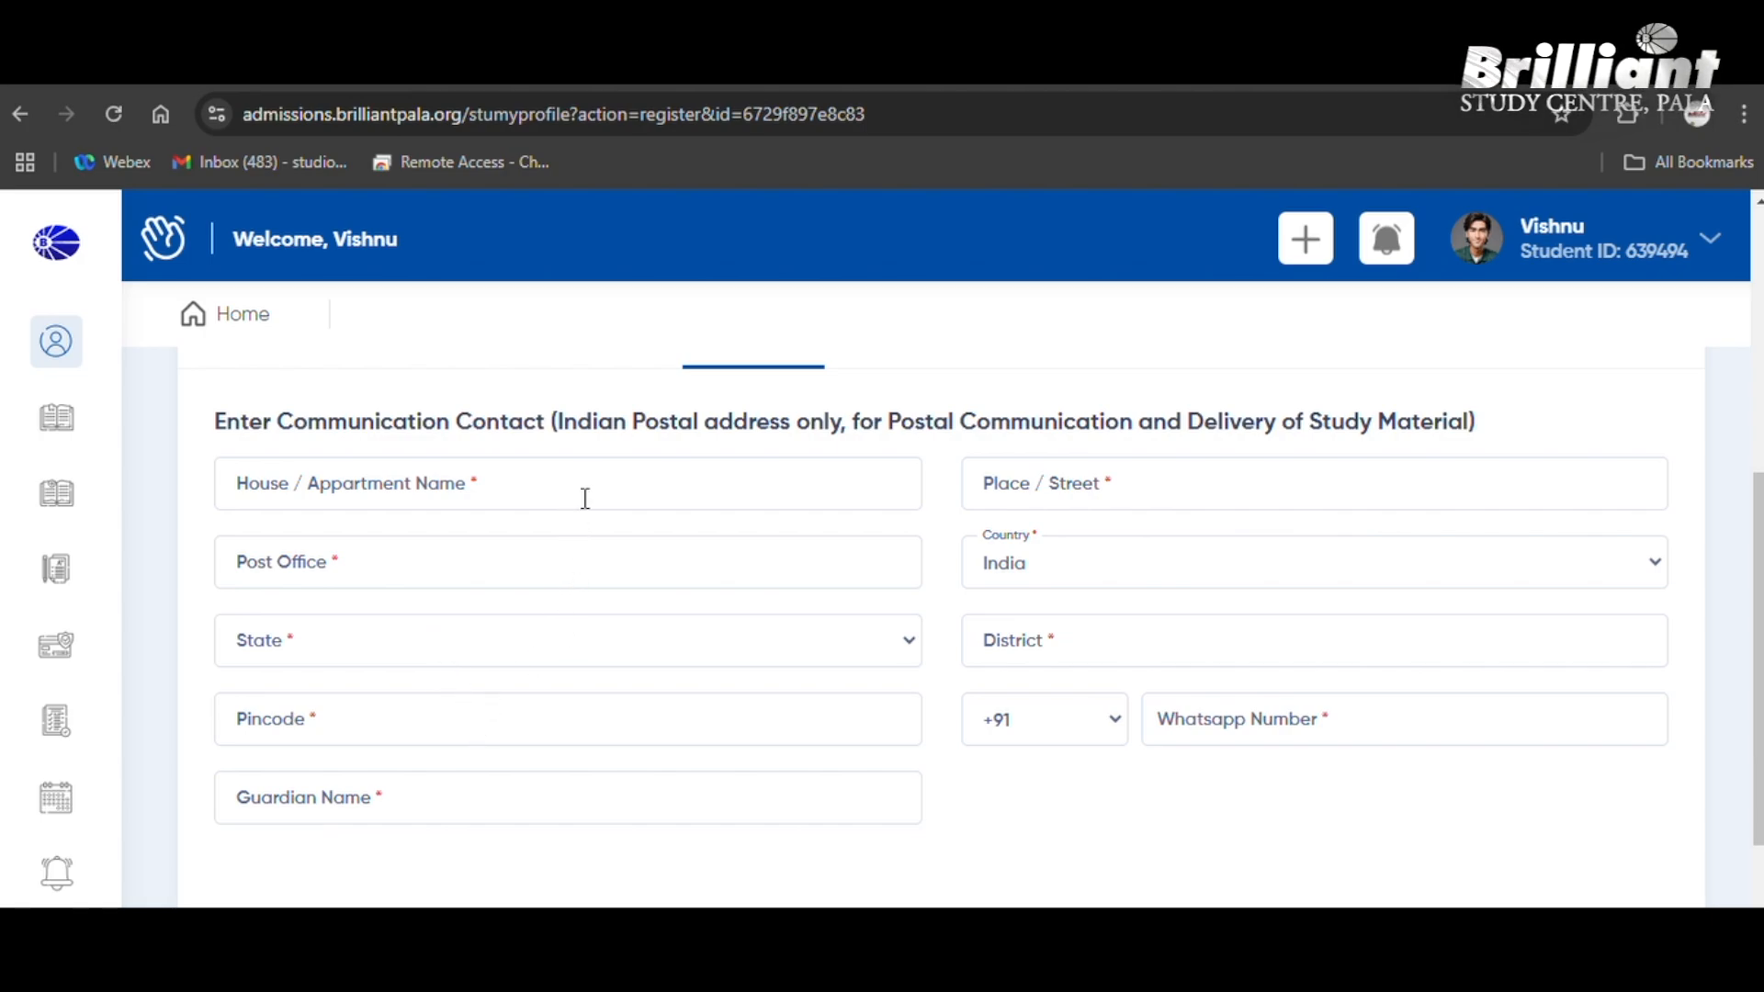
pyautogui.click(552, 480)
pyautogui.click(473, 522)
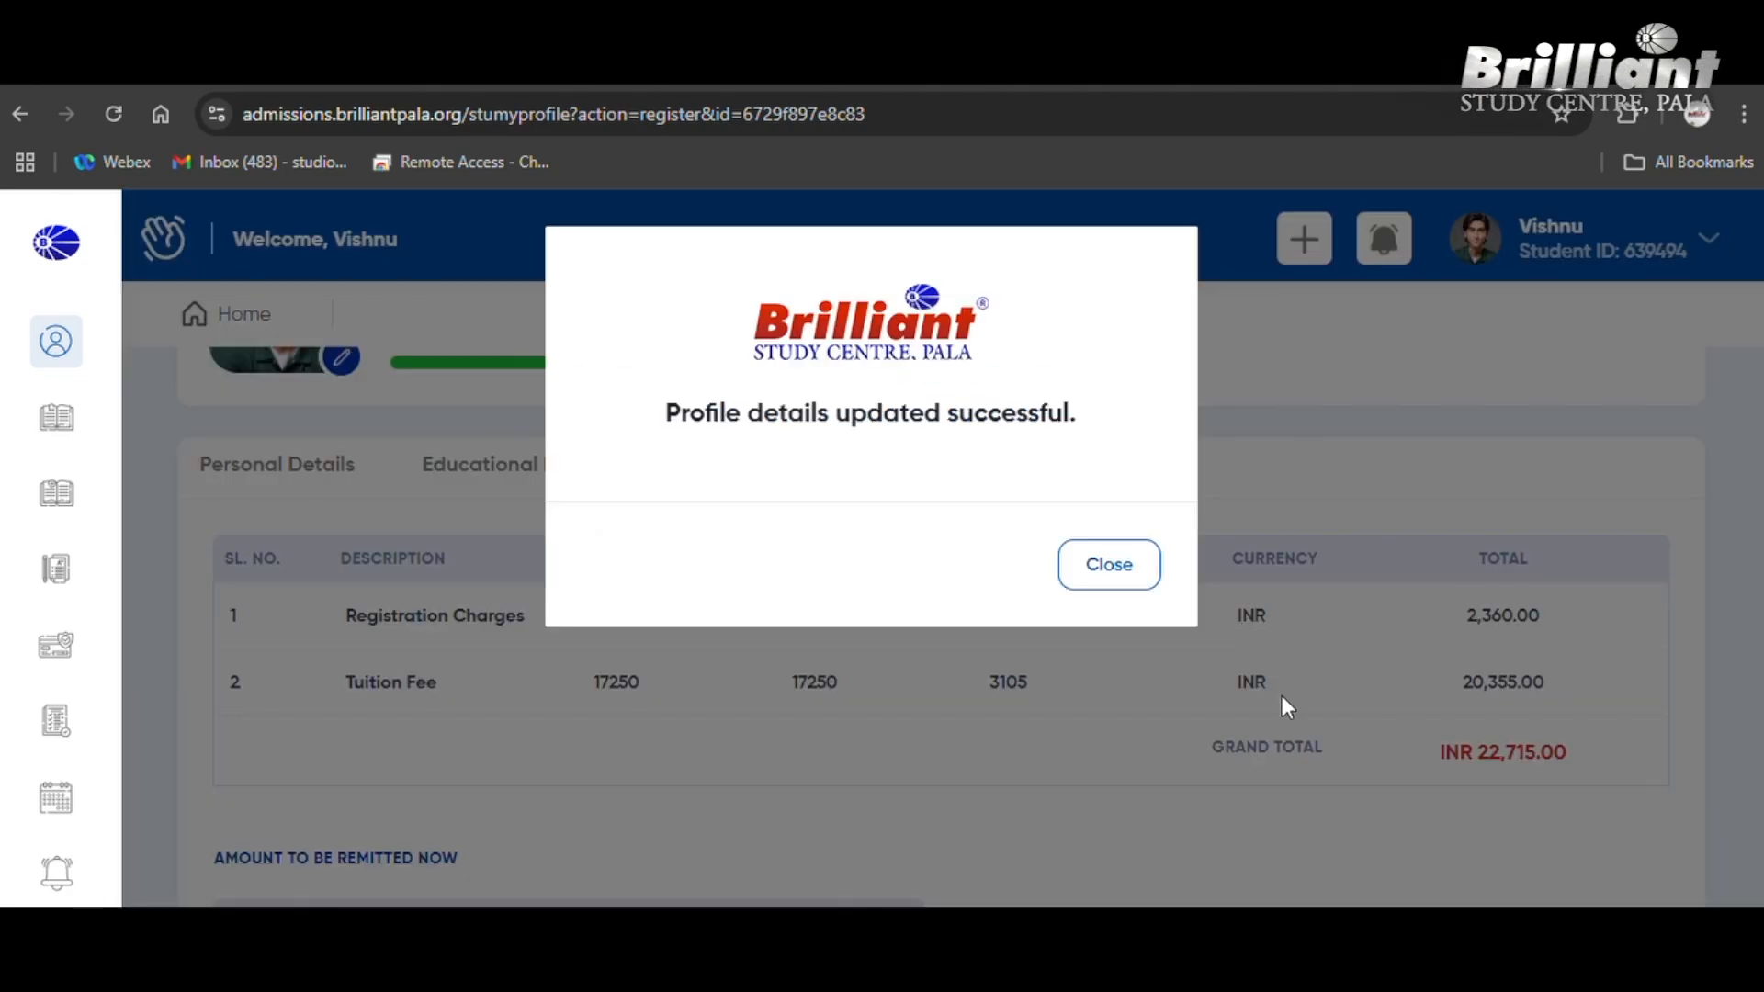
# Dismiss the profile-updated message and scroll through the Course Payment fee tables totalling INR 22,715.00.
pyautogui.click(1105, 568)
pyautogui.scroll(-3, 1335, 750)
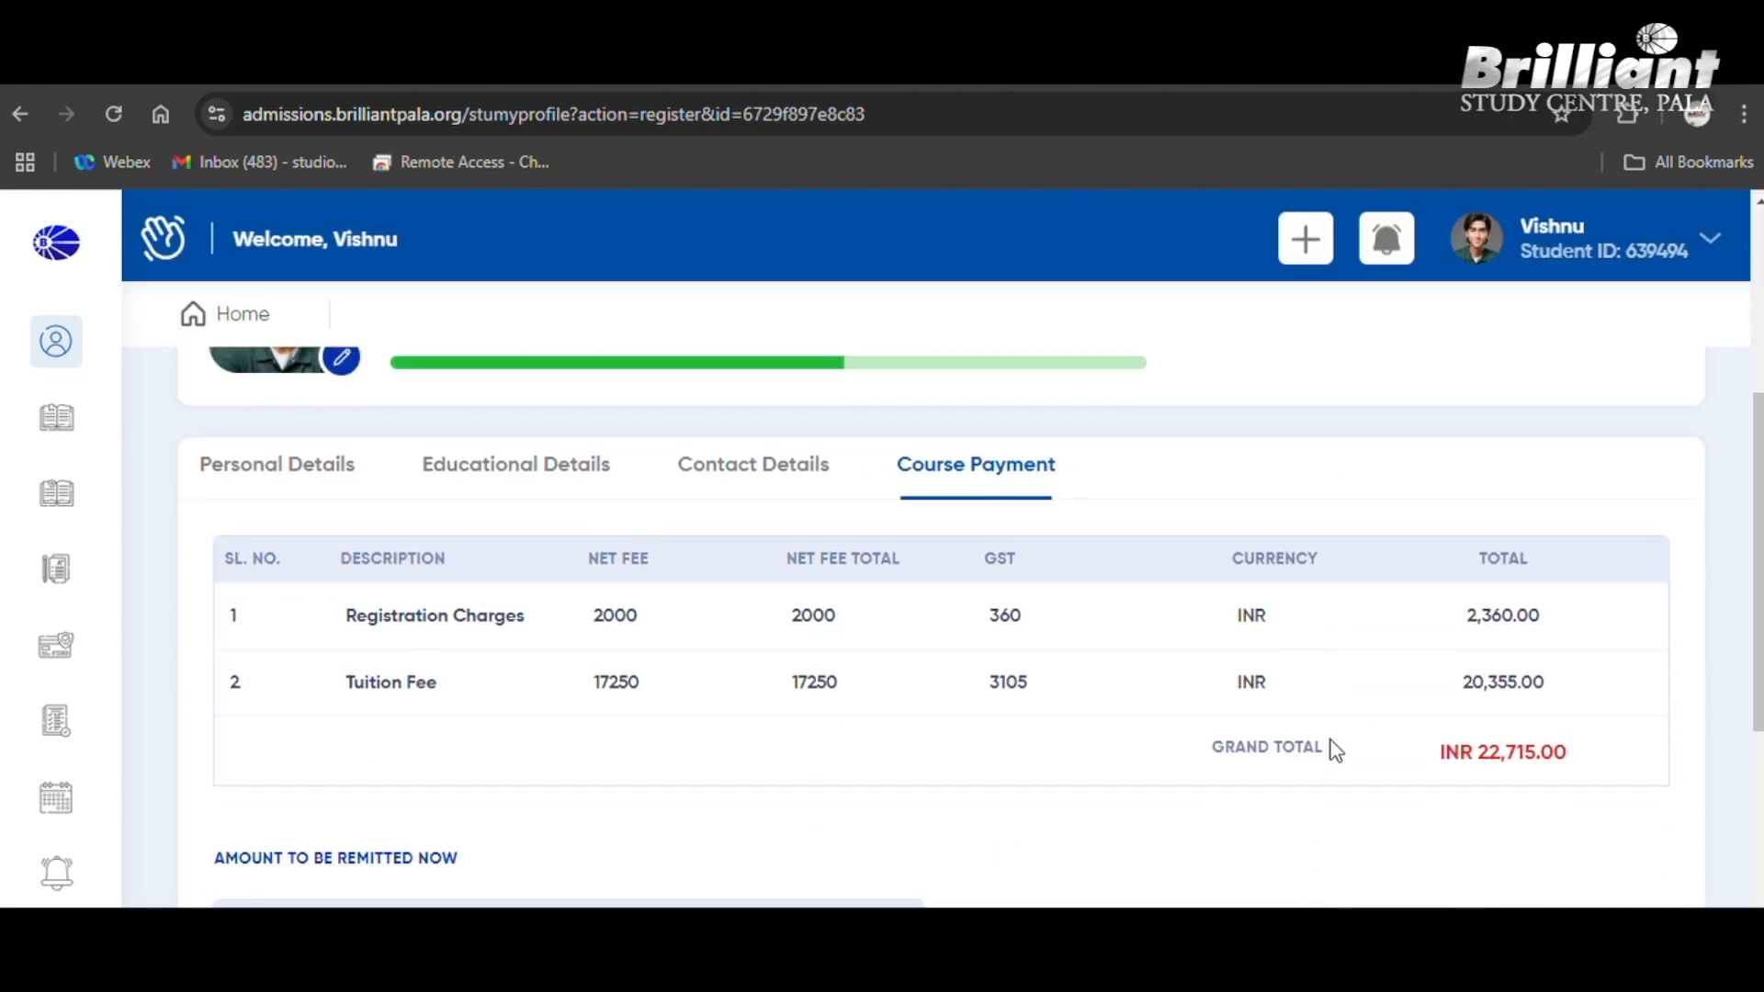
pyautogui.scroll(-1, 1335, 750)
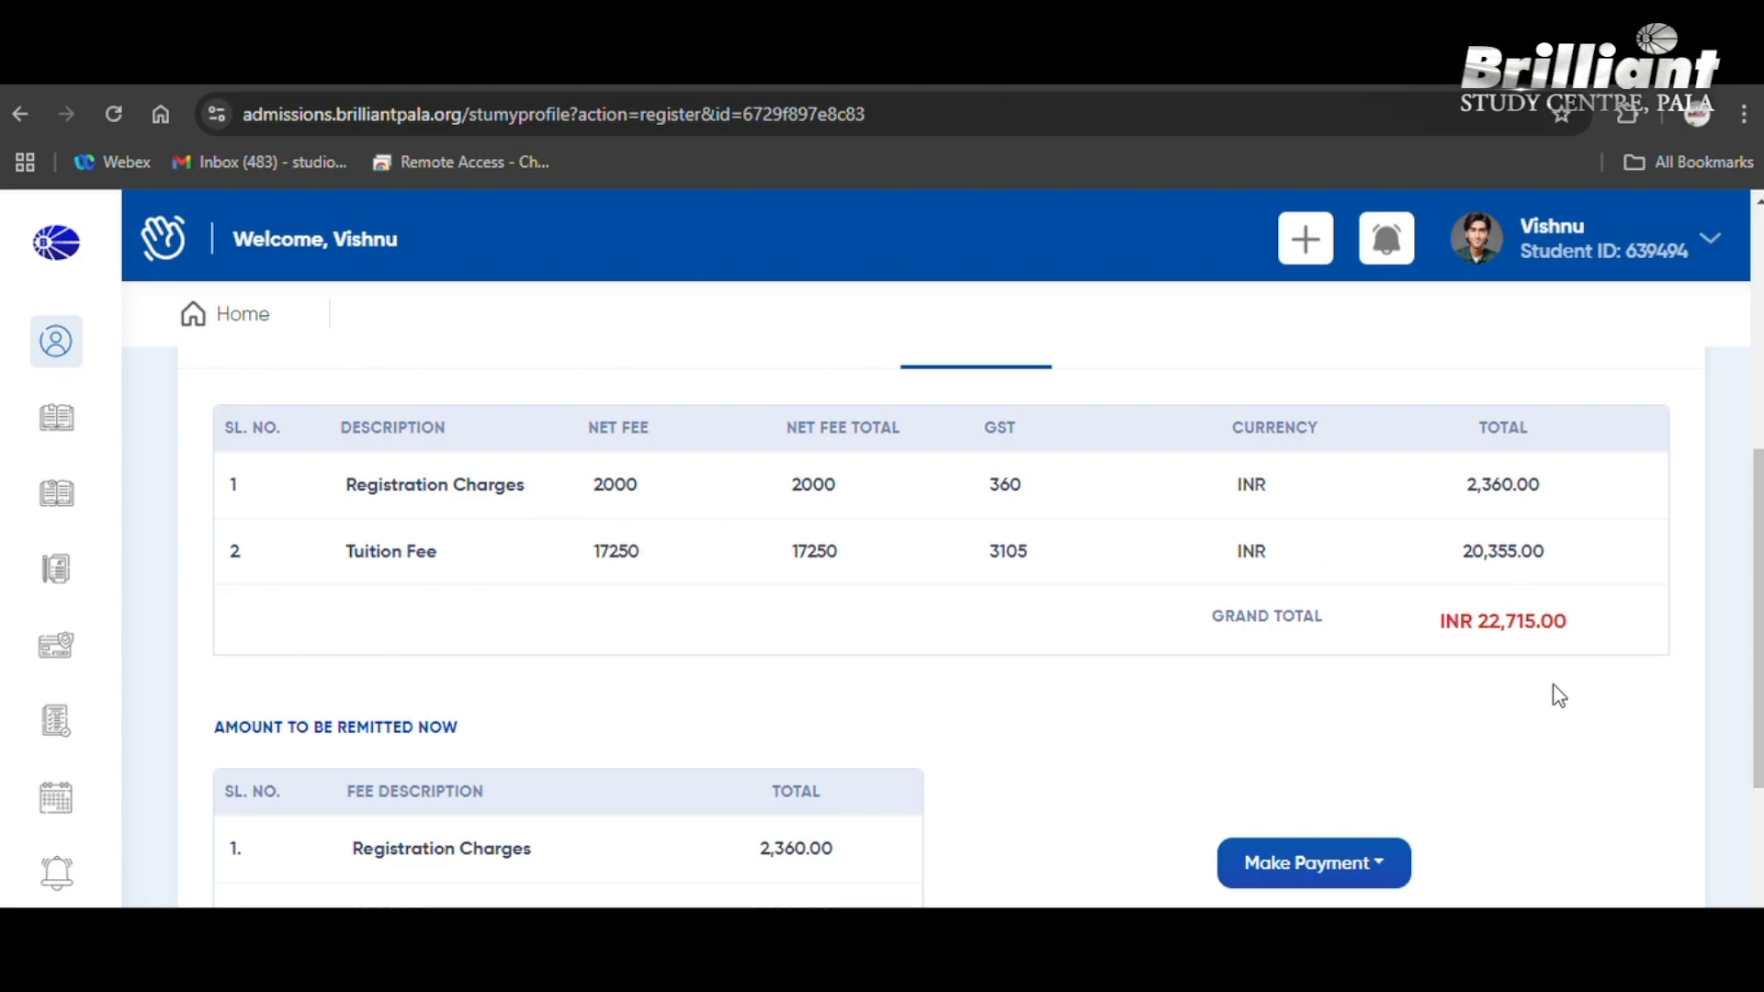
pyautogui.scroll(-2, 1560, 695)
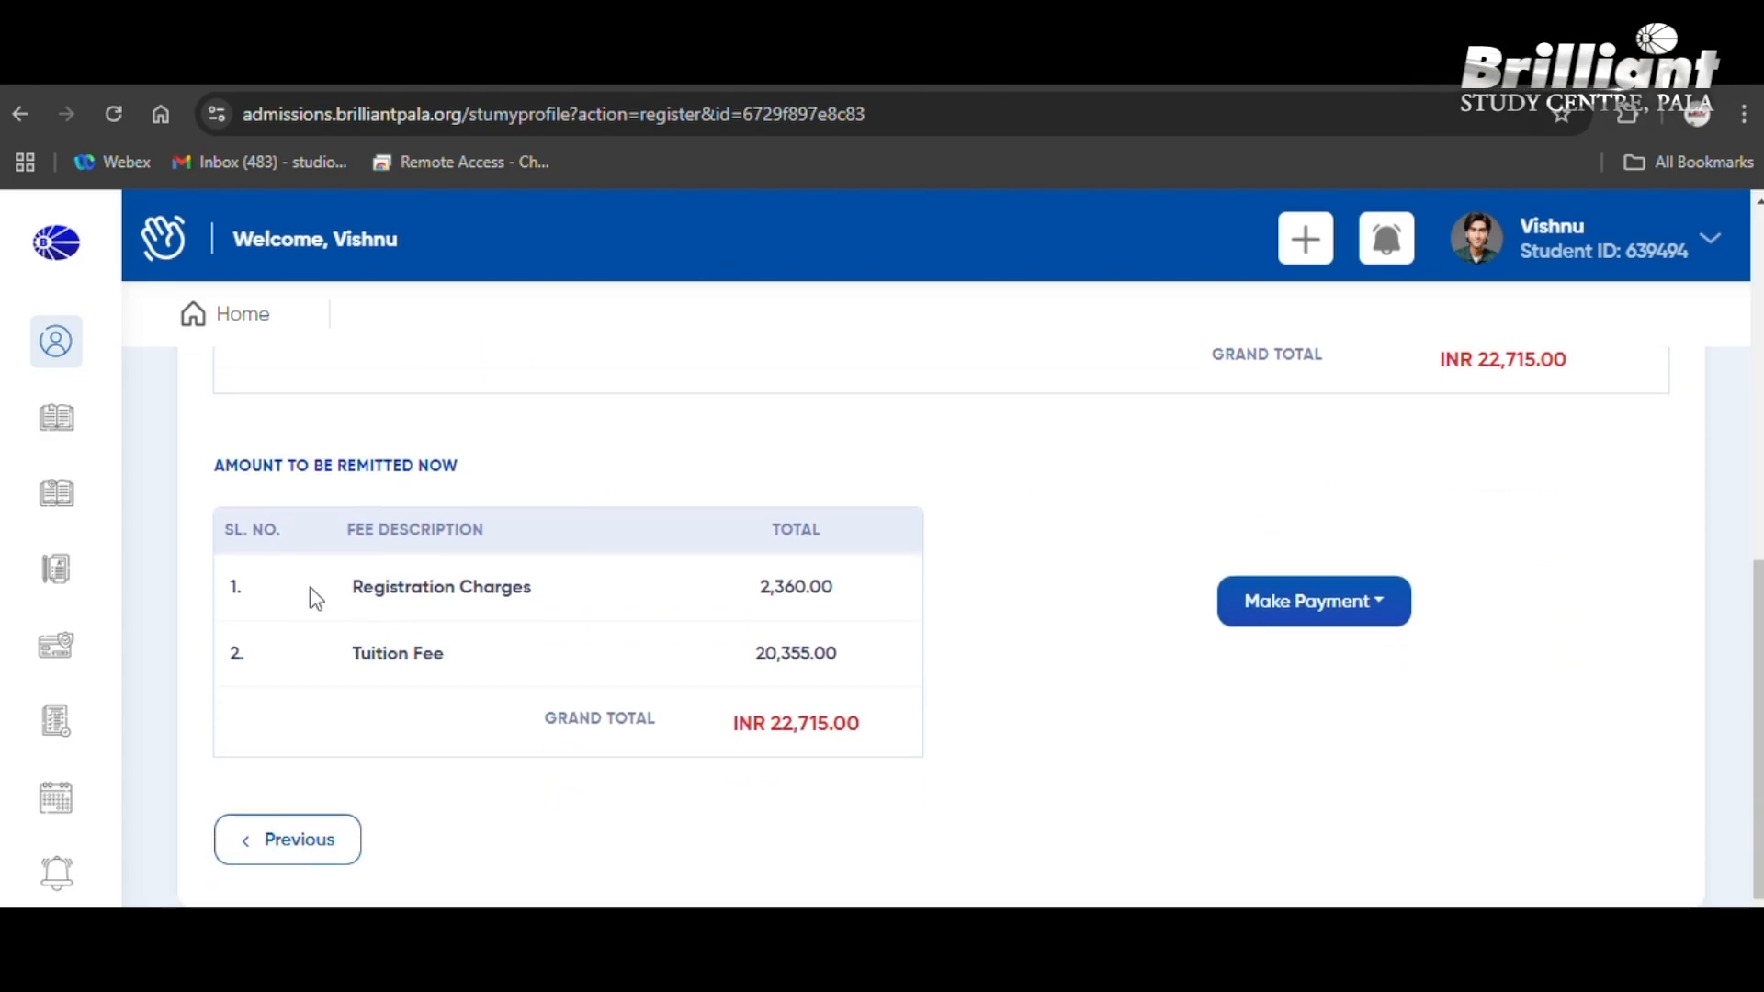
pyautogui.scroll(2, 1153, 725)
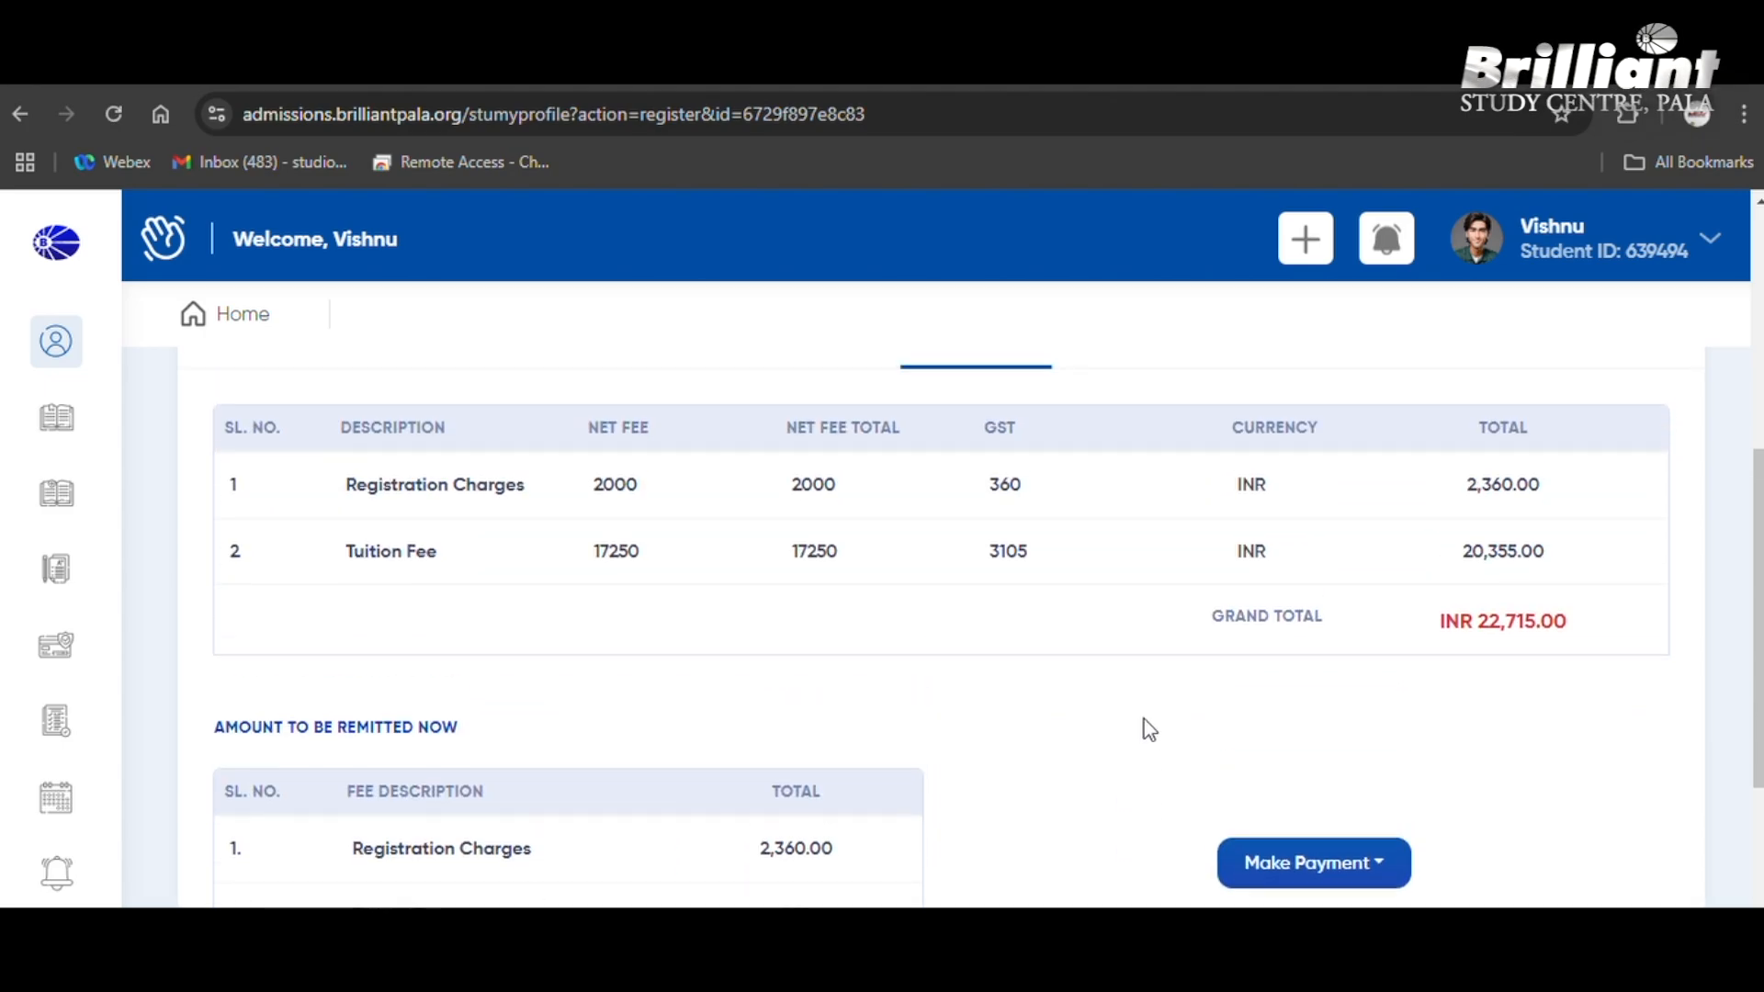
pyautogui.scroll(3, 1146, 725)
pyautogui.scroll(-3, 1147, 726)
# Open Make Payment and select Pay Online for the INR 22,715 fees.
pyautogui.scroll(-1, 1146, 726)
pyautogui.click(1339, 737)
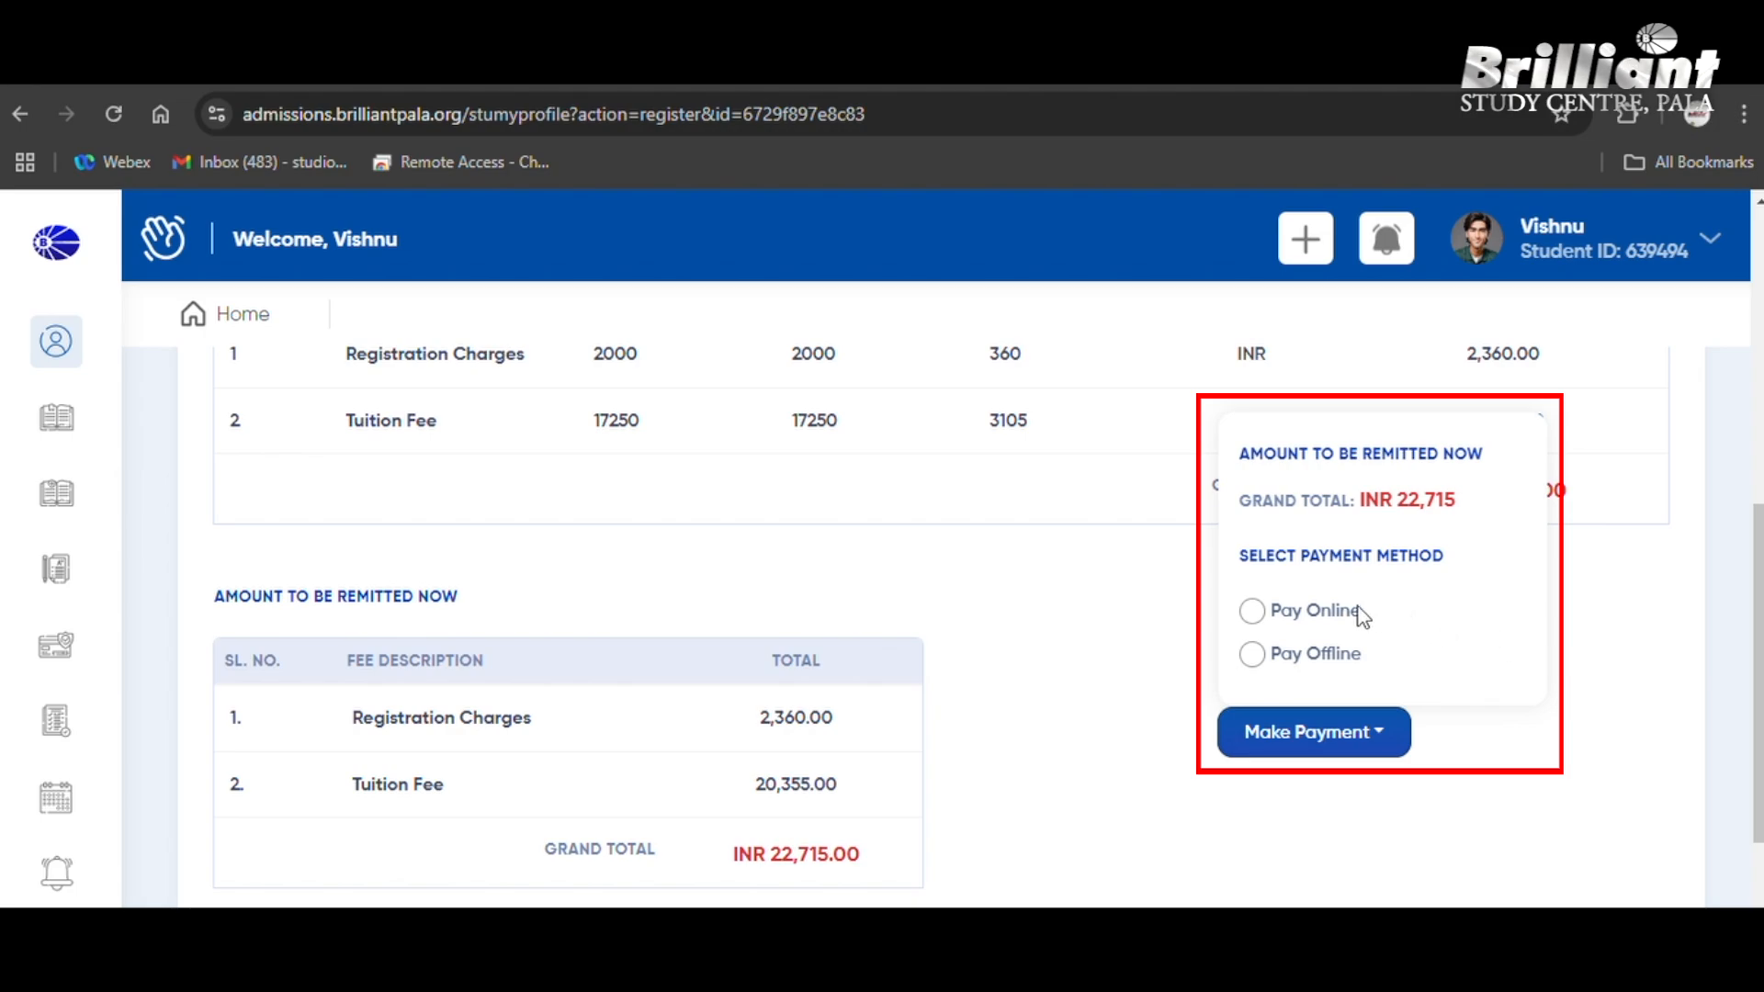
pyautogui.click(1253, 612)
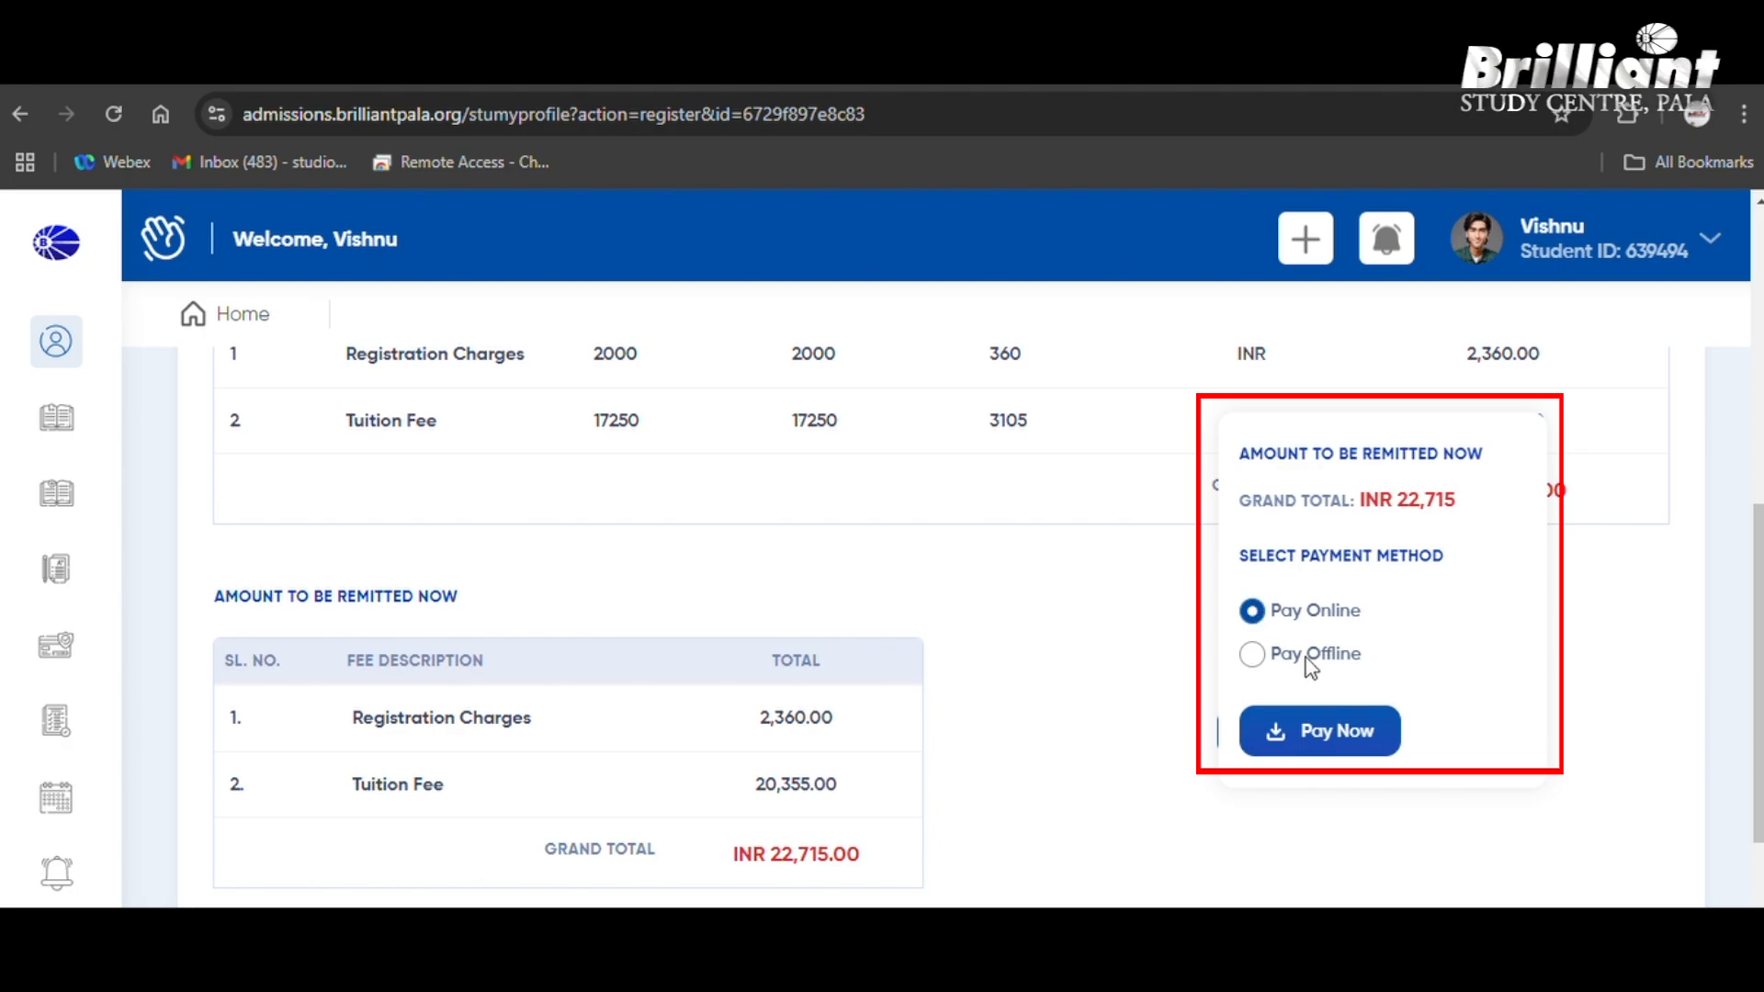
# Agree to the refund policy, view the ₹22,715 Razorpay checkout, then close it.
pyautogui.click(1337, 744)
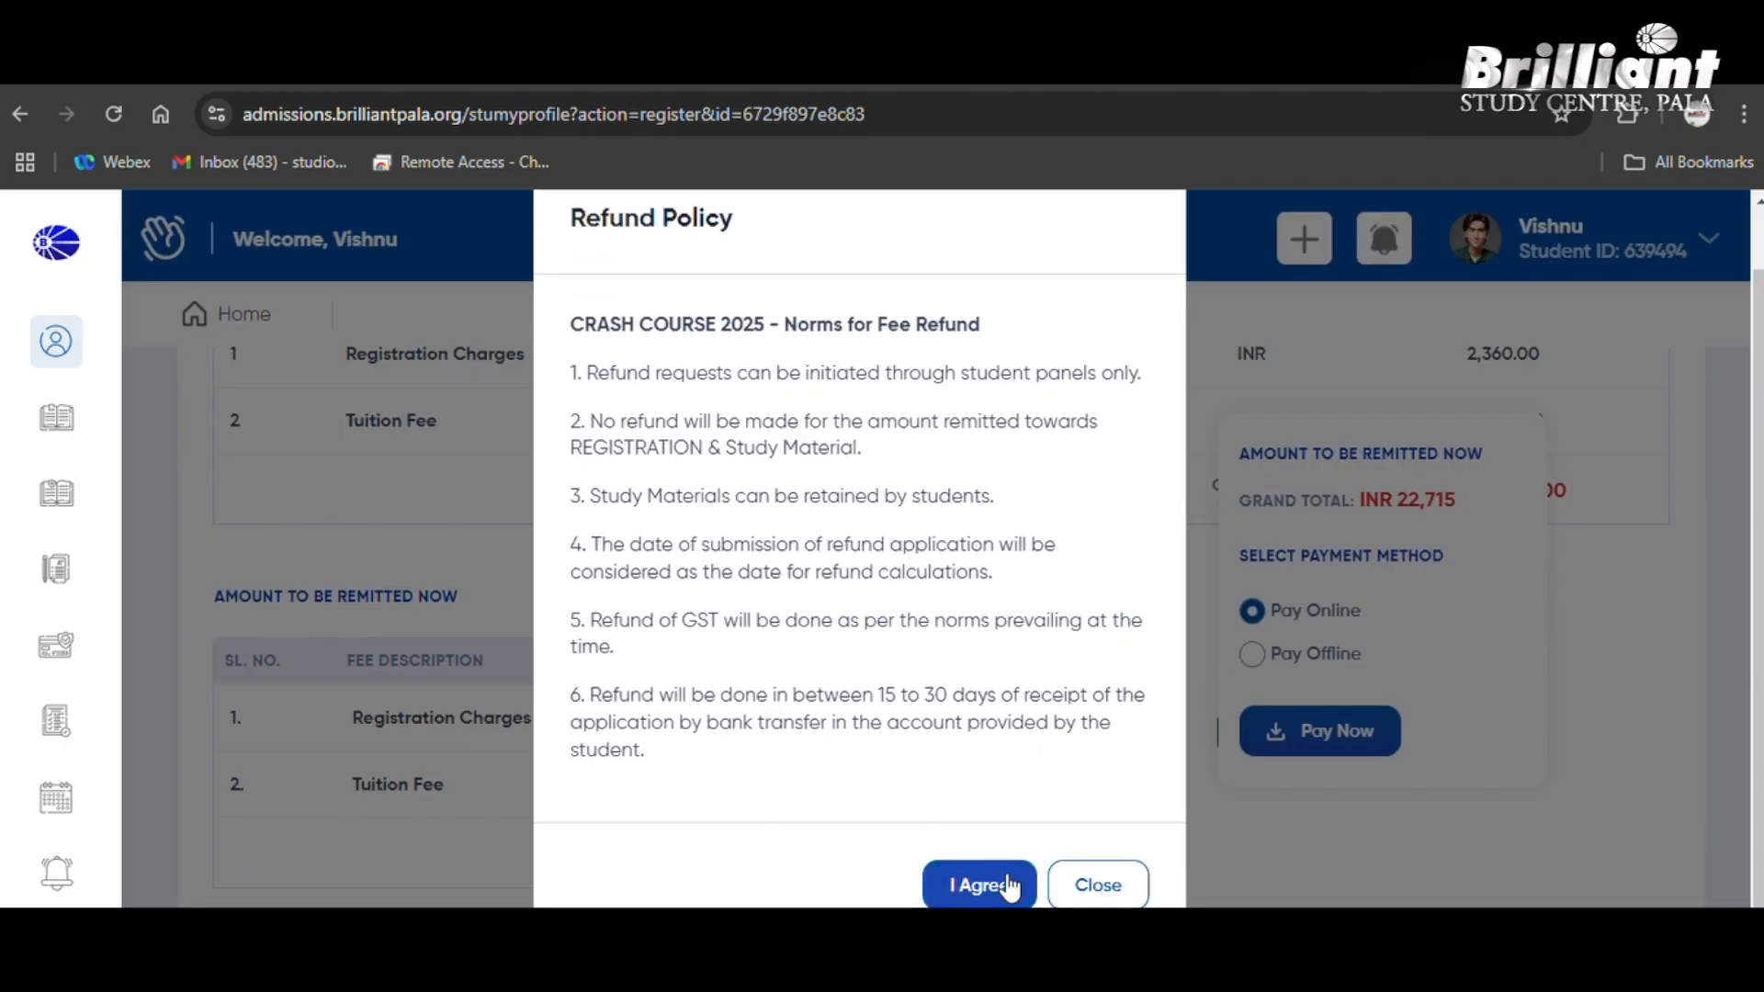
pyautogui.click(1011, 880)
pyautogui.scroll(-1, 996, 514)
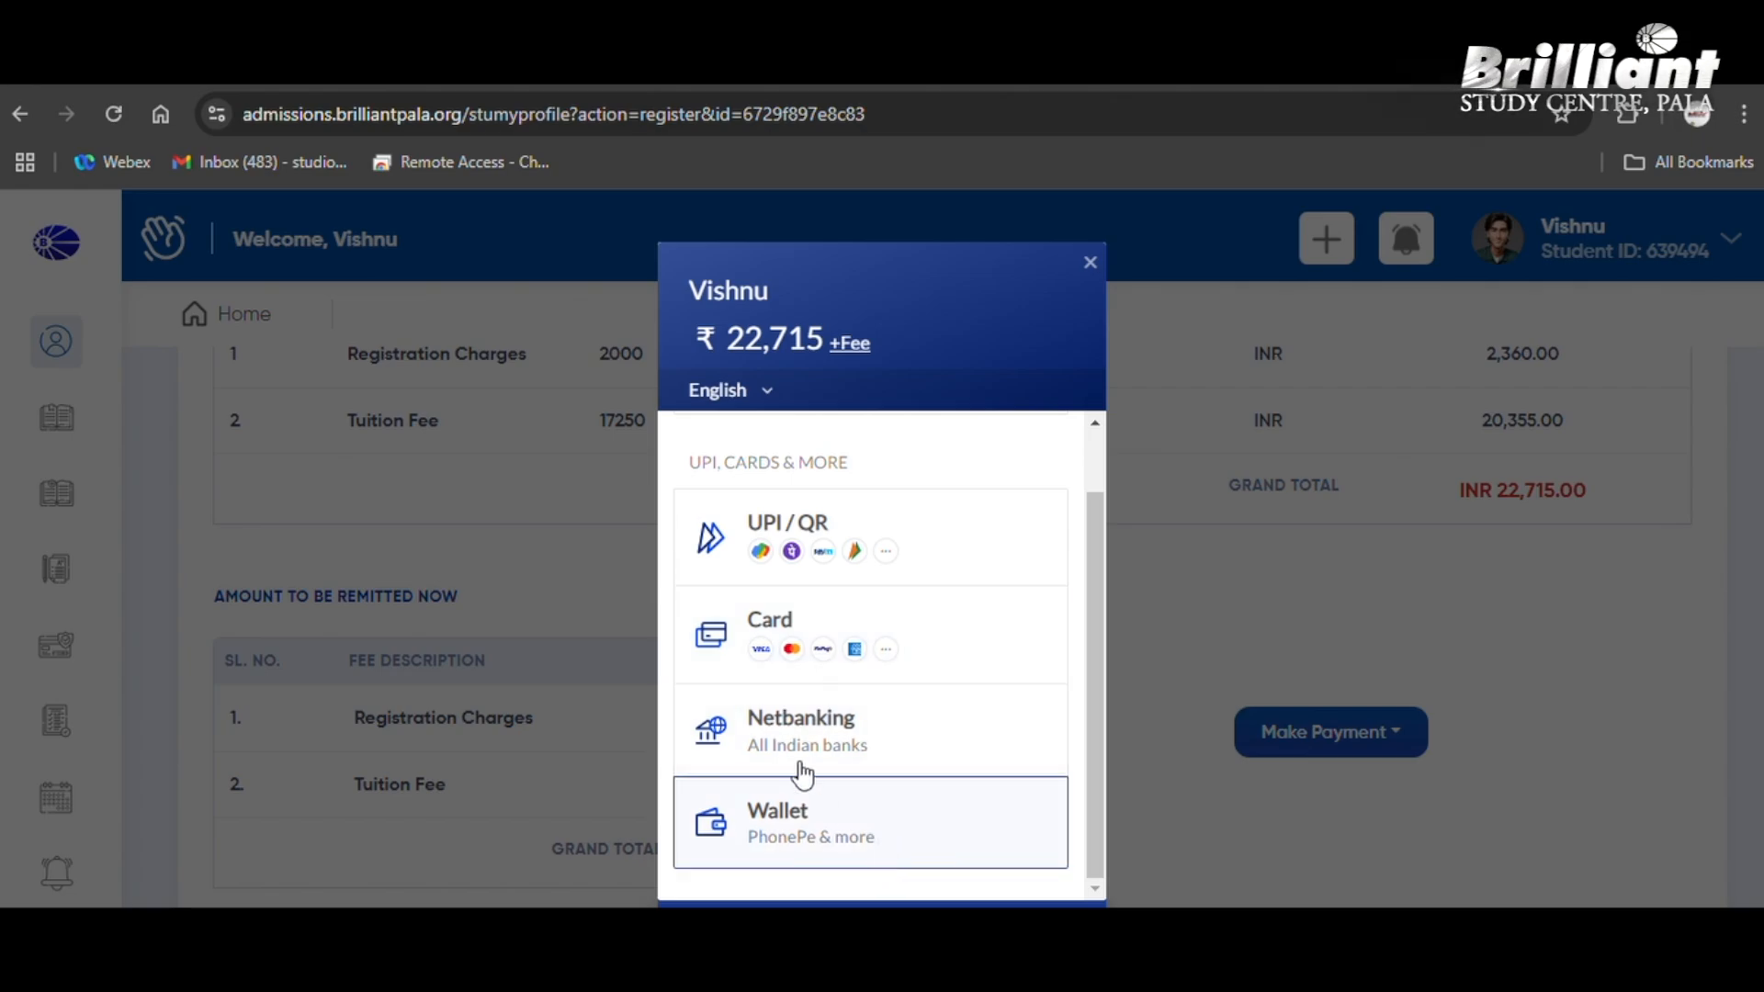
pyautogui.click(1088, 261)
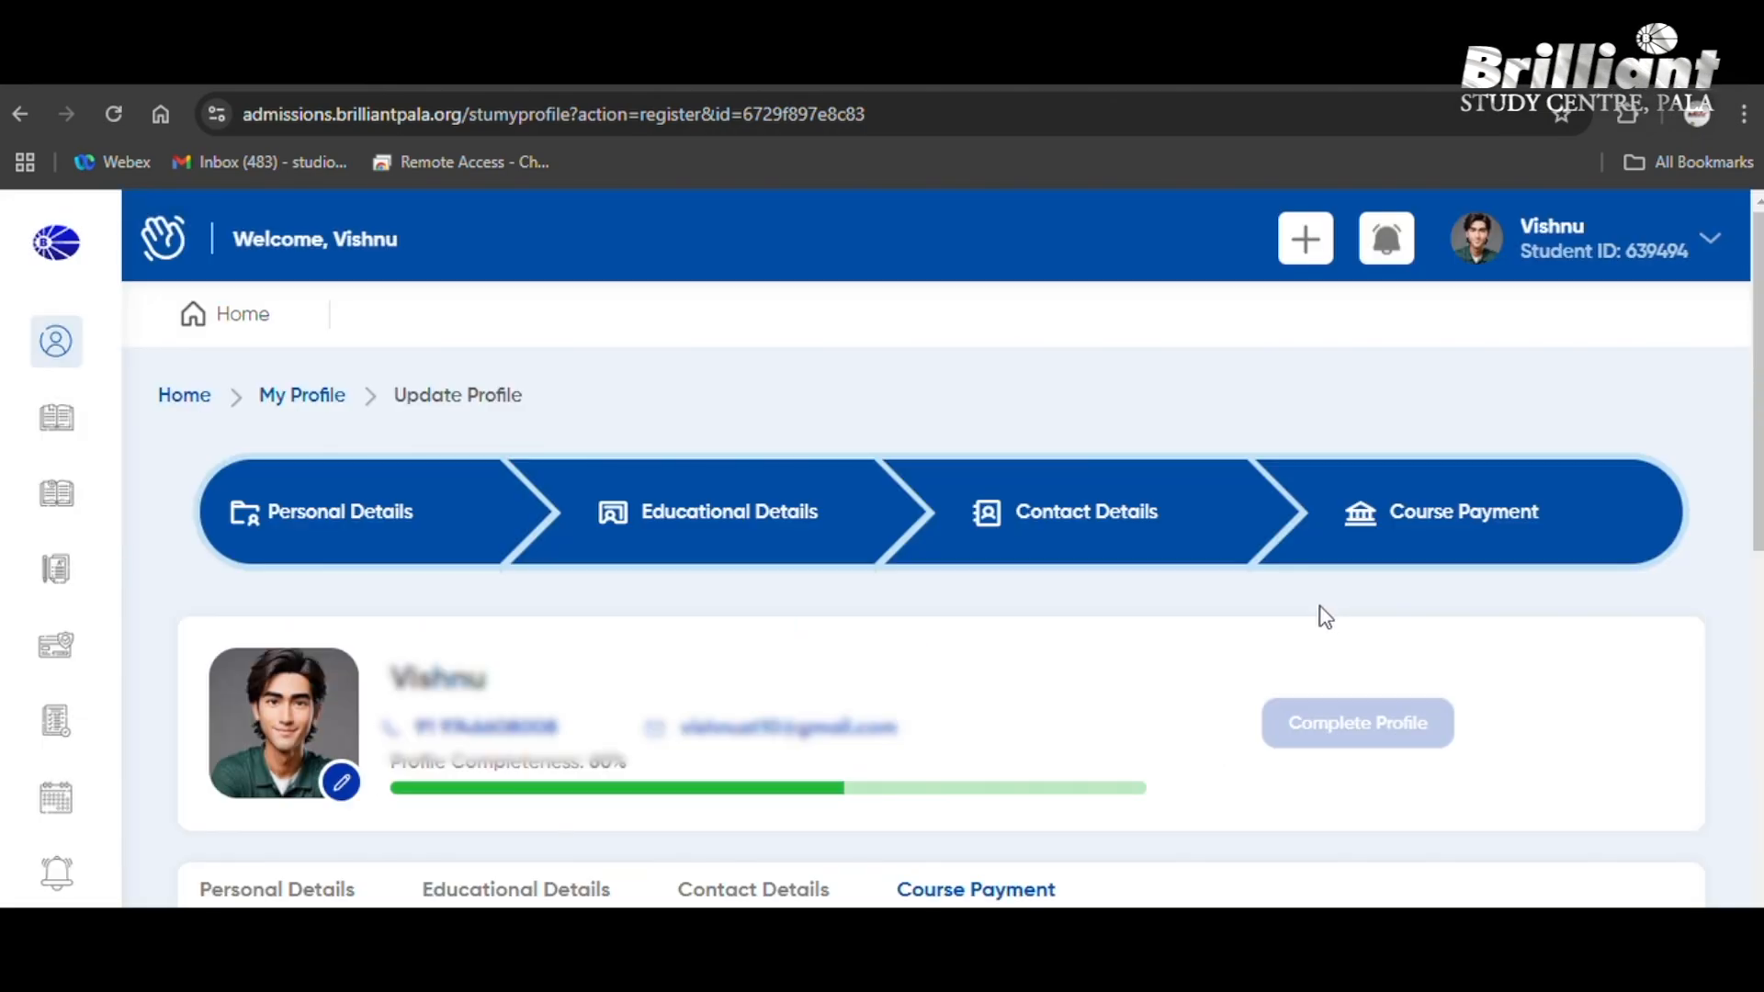
pyautogui.scroll(-3, 1142, 658)
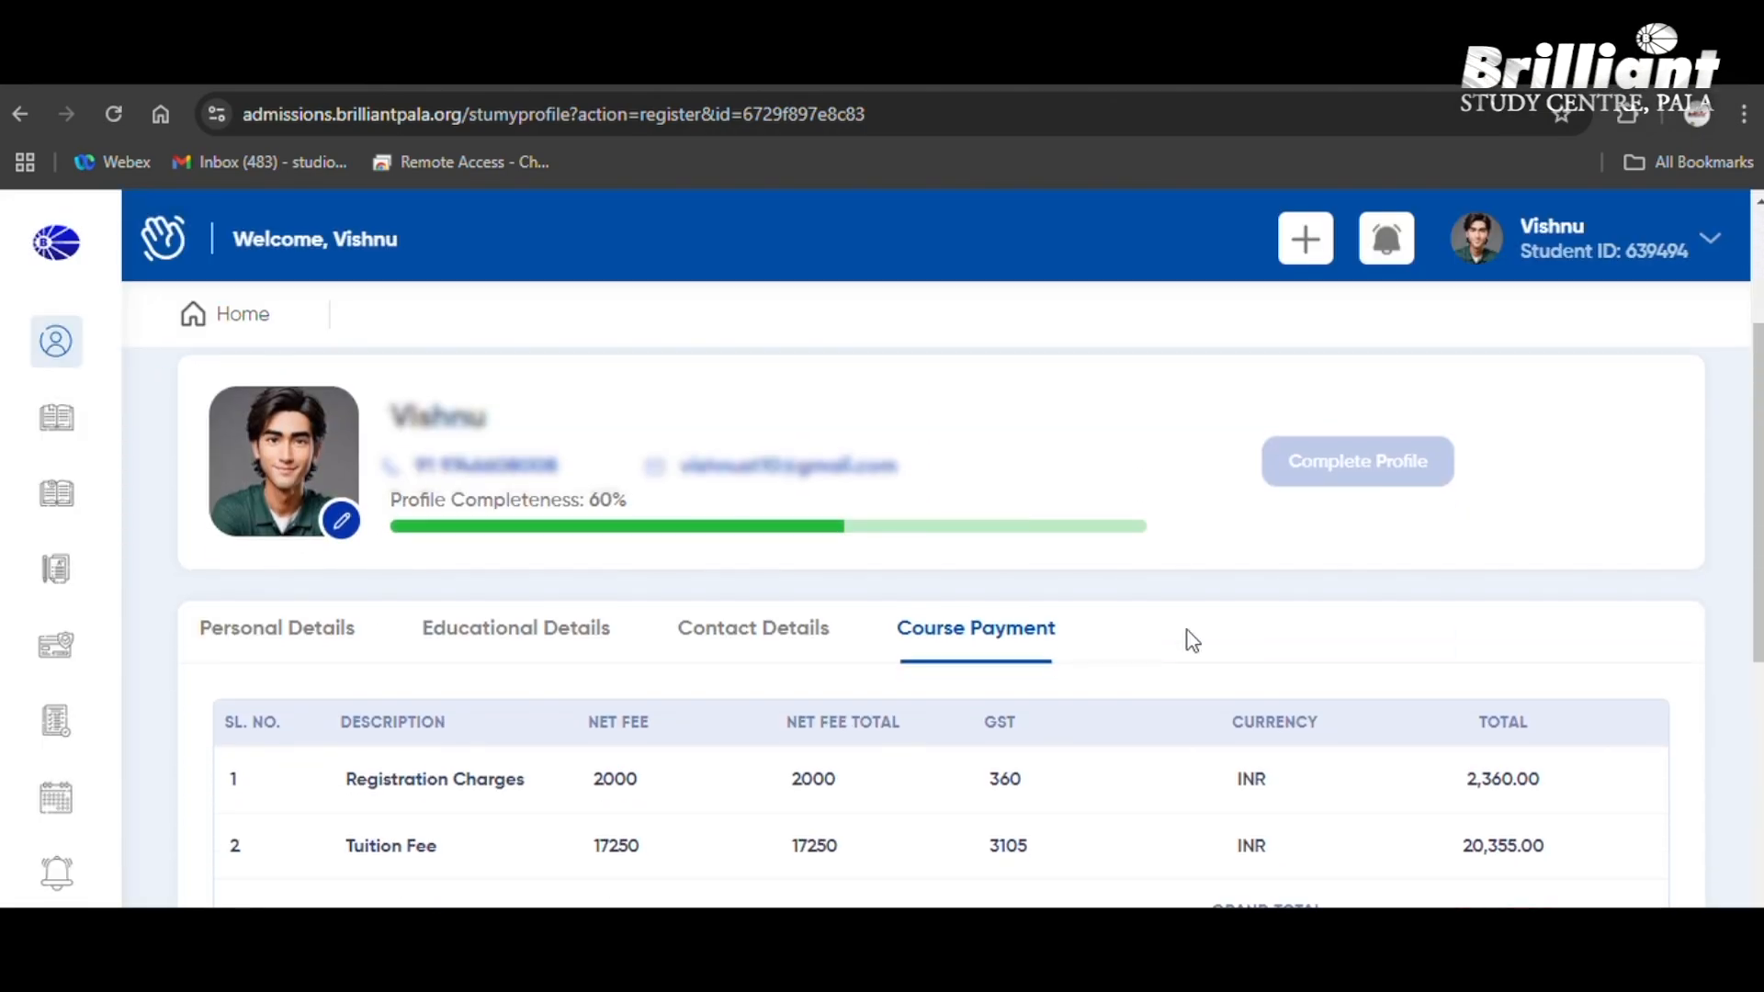